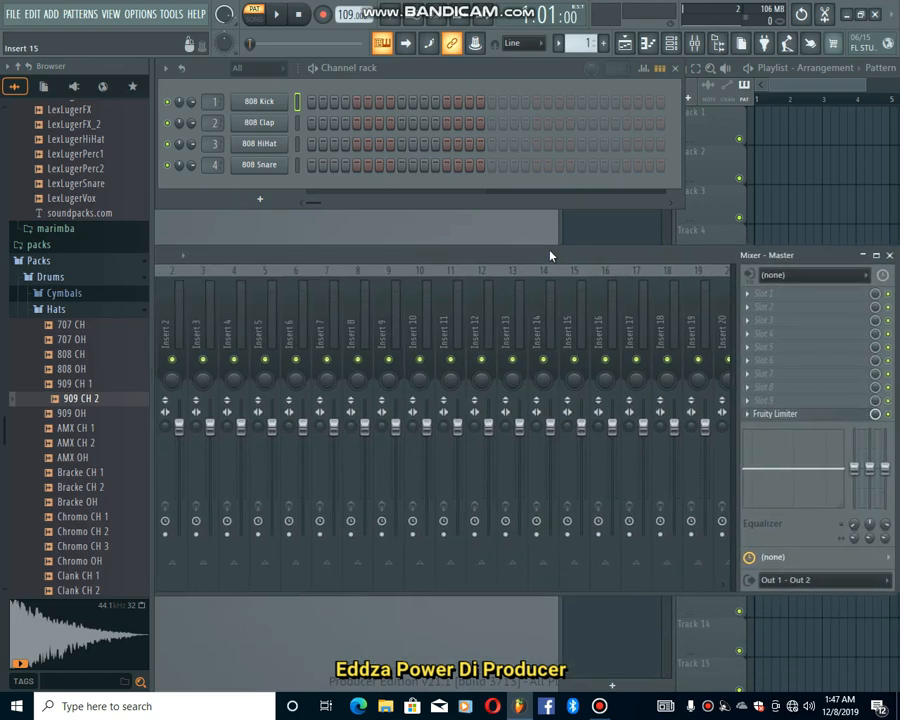
# Delete the Fruity Limiter from the Master track's effect slot 10 and close the mixer
pyautogui.click(746, 417)
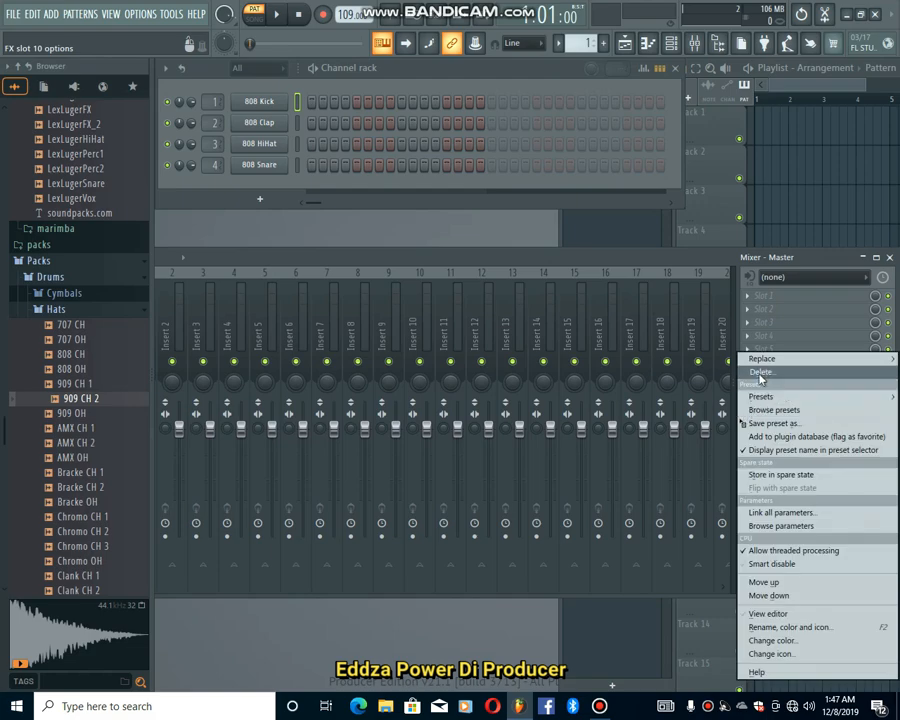
pyautogui.click(760, 373)
pyautogui.press('Return')
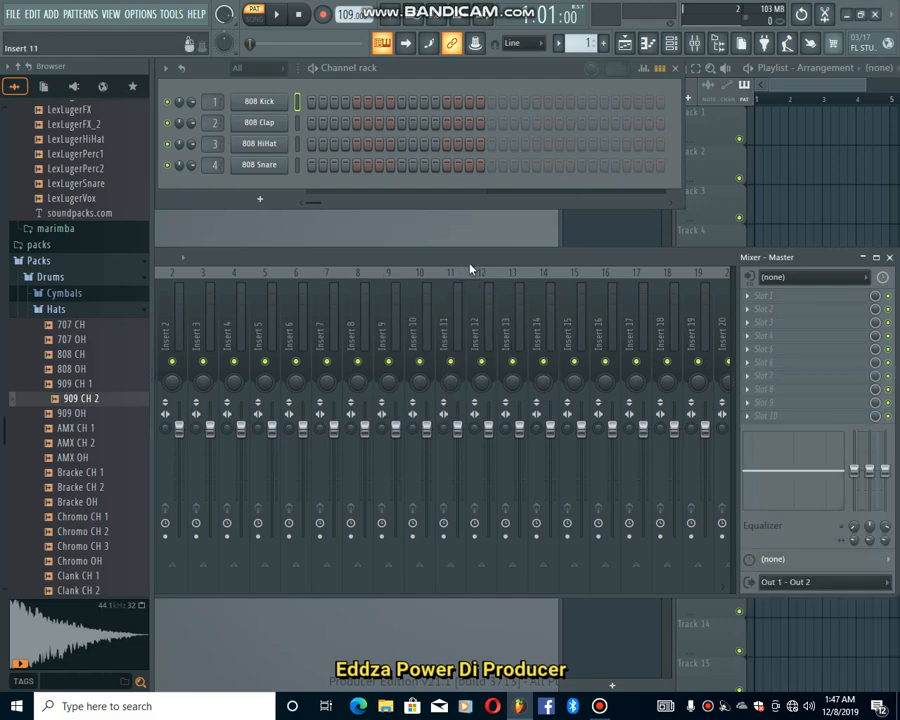
pyautogui.moveTo(535, 252); pyautogui.dragTo(612, 303)
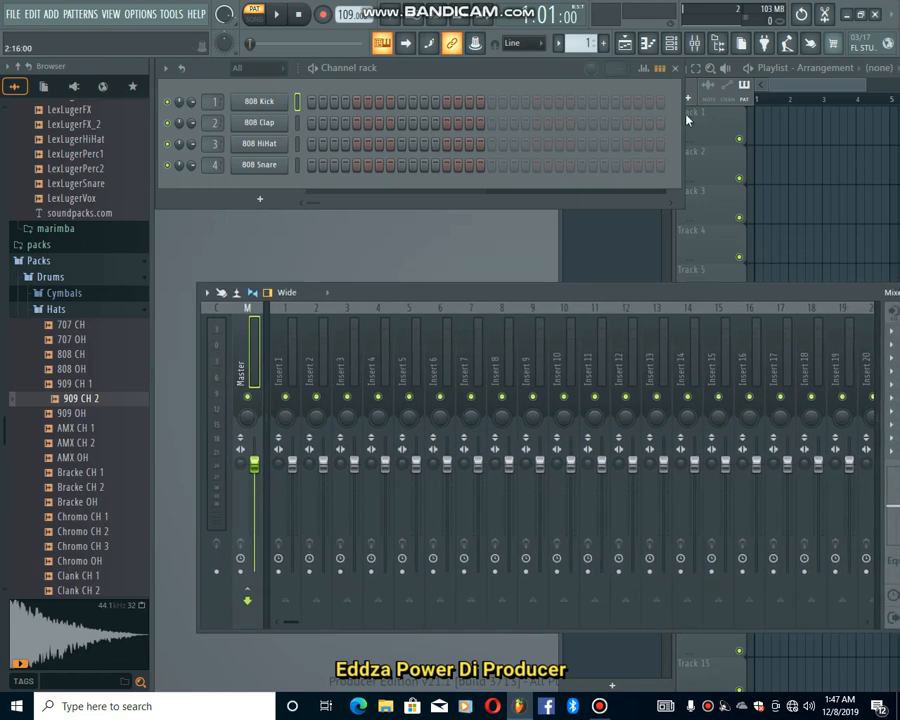
pyautogui.click(696, 46)
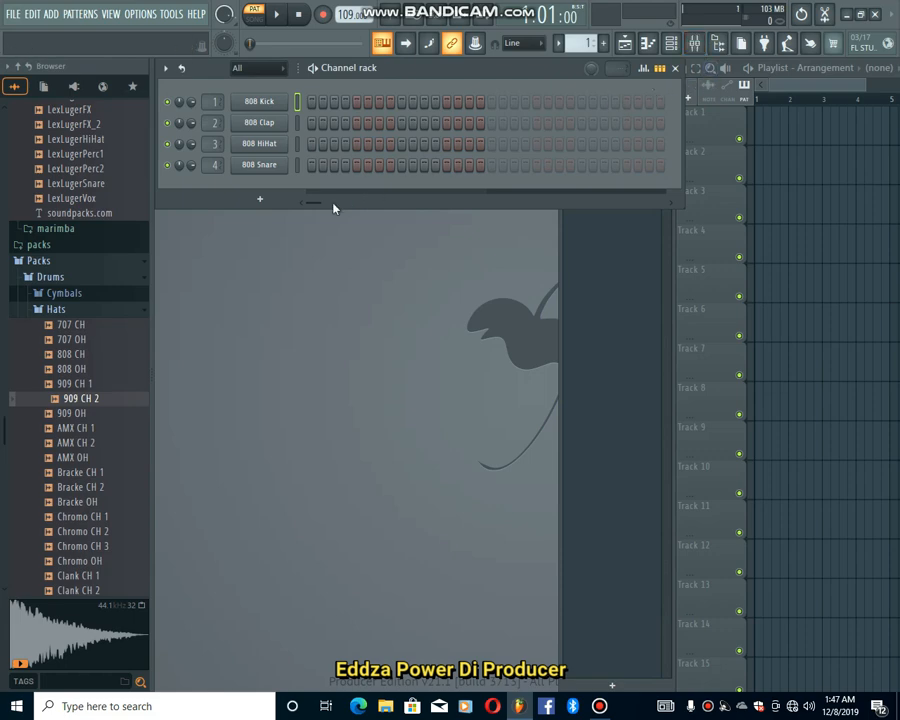
# Add an FL Keys channel and open its piano roll
pyautogui.click(276, 204)
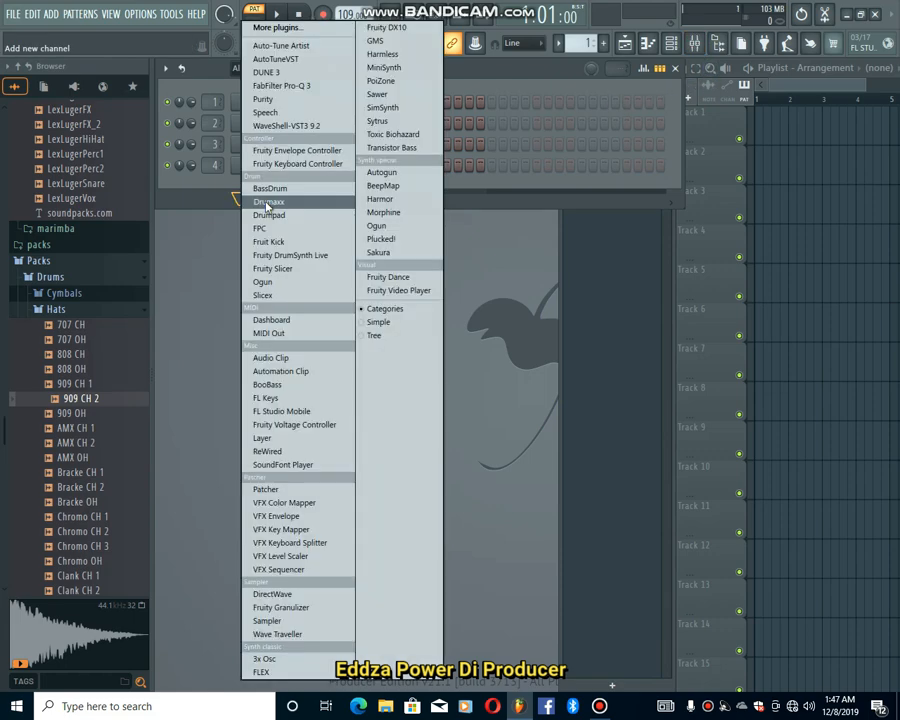
pyautogui.click(297, 399)
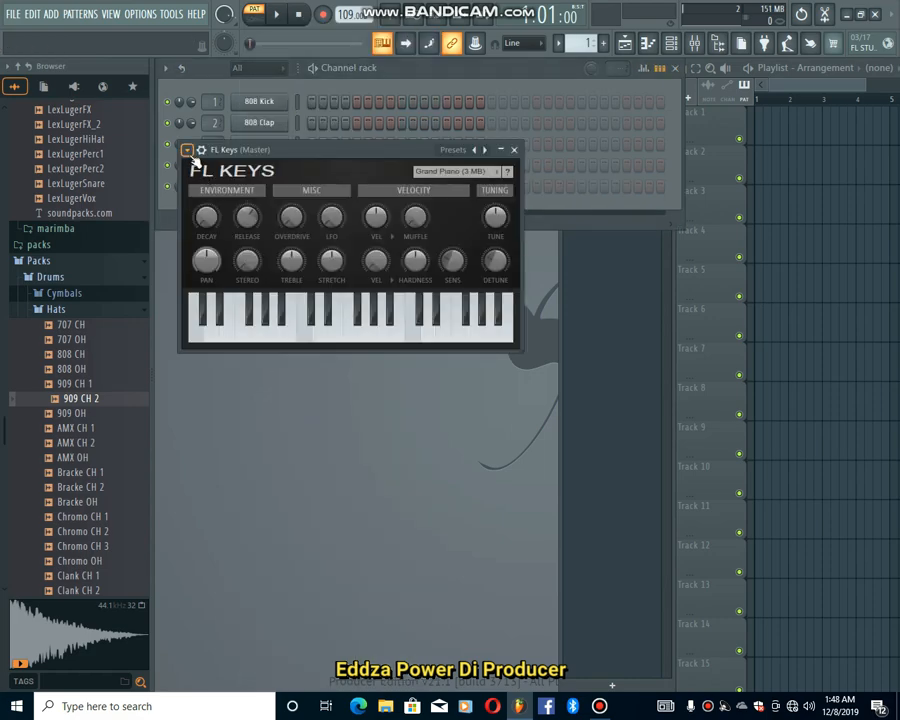
pyautogui.click(187, 151)
pyautogui.click(199, 165)
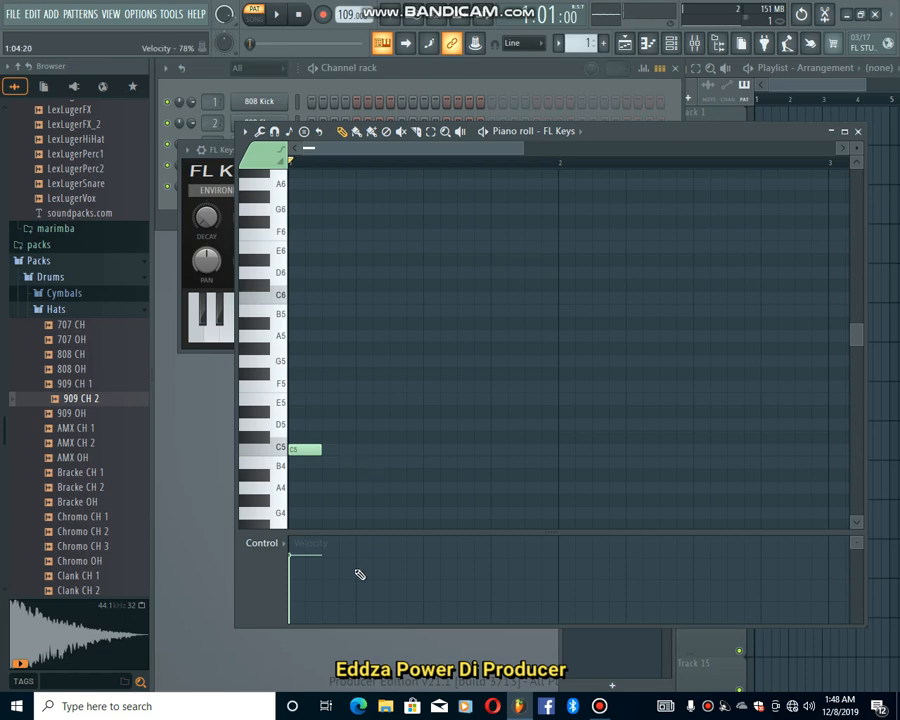
# Hide the velocity lane and draw two 8-step chords in bar 1: F4, G#4, C5 followed by C#4, F4, G#4
pyautogui.moveTo(368, 531); pyautogui.dragTo(357, 690)
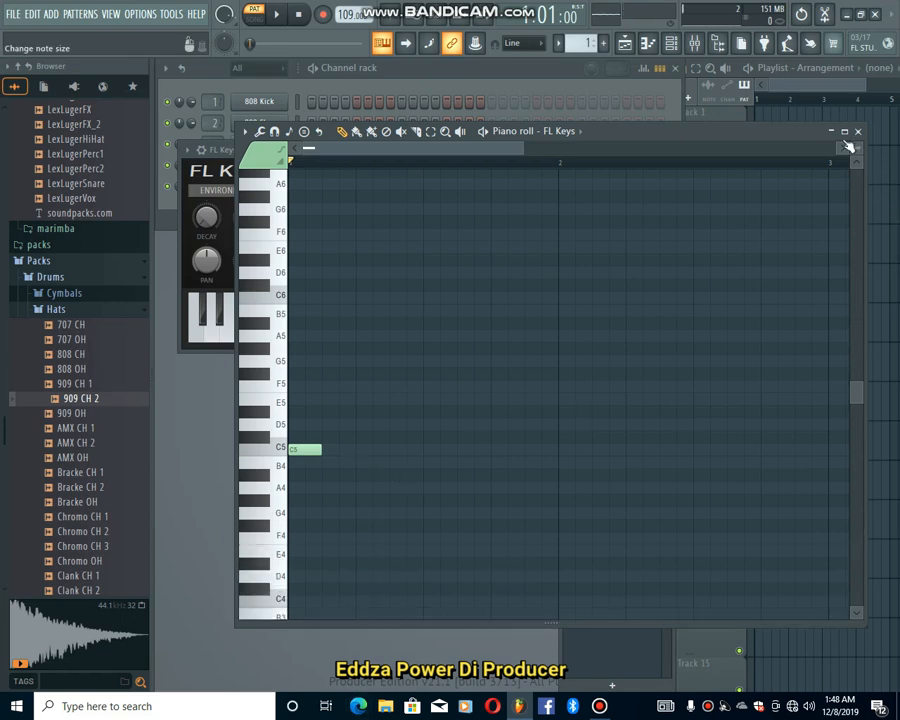
pyautogui.scroll(1, 855, 148)
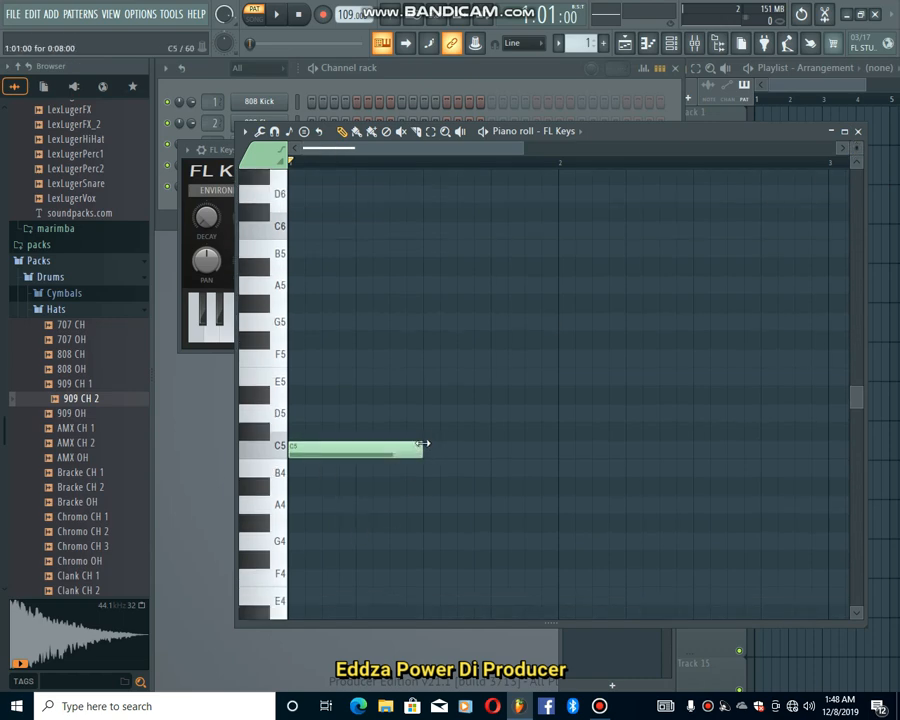
pyautogui.moveTo(303, 595); pyautogui.dragTo(271, 573)
pyautogui.moveTo(453, 514); pyautogui.dragTo(428, 530)
pyautogui.moveTo(431, 578); pyautogui.dragTo(412, 527)
pyautogui.scroll(-3, 426, 605)
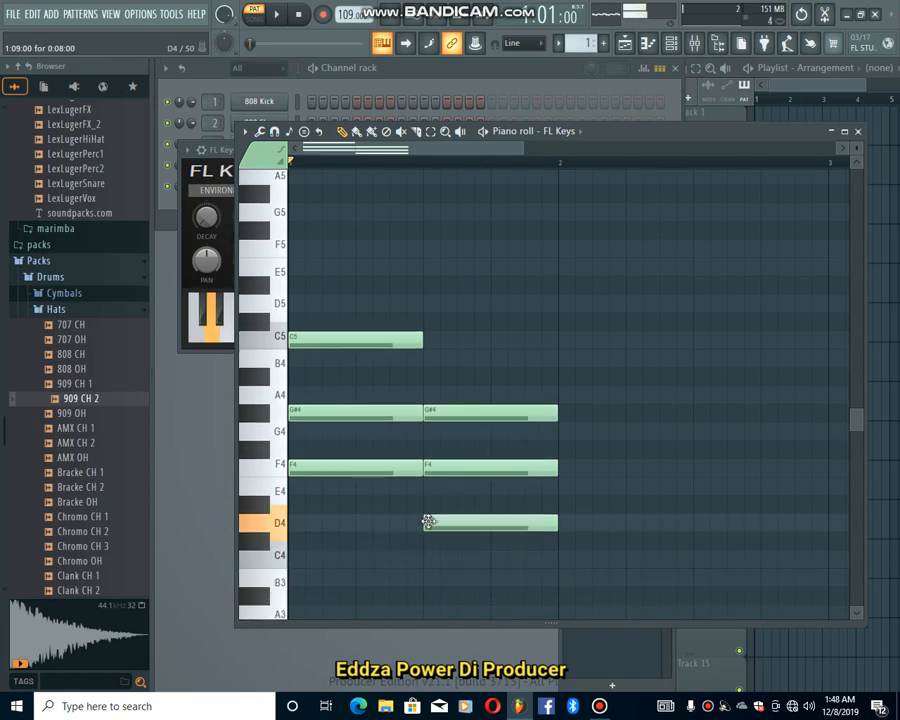
# Draw two 8-step chords in bar 2: G#4, C5, D#5 followed by D#4, A#4, D#5
pyautogui.moveTo(562, 411); pyautogui.dragTo(600, 284)
pyautogui.moveTo(712, 267); pyautogui.dragTo(697, 284)
pyautogui.click(697, 380)
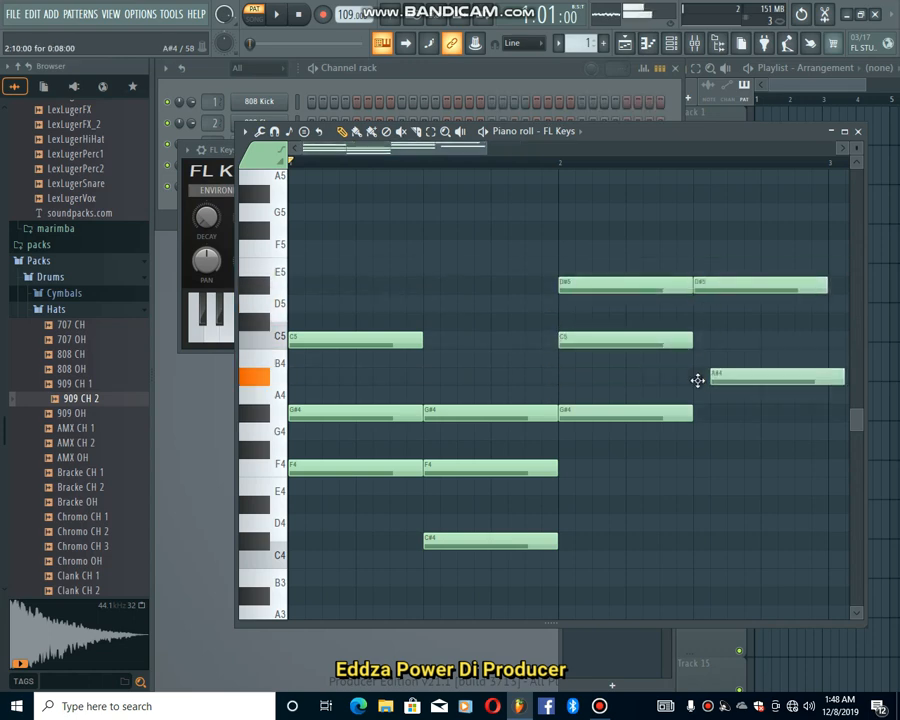
pyautogui.moveTo(692, 482); pyautogui.dragTo(690, 505)
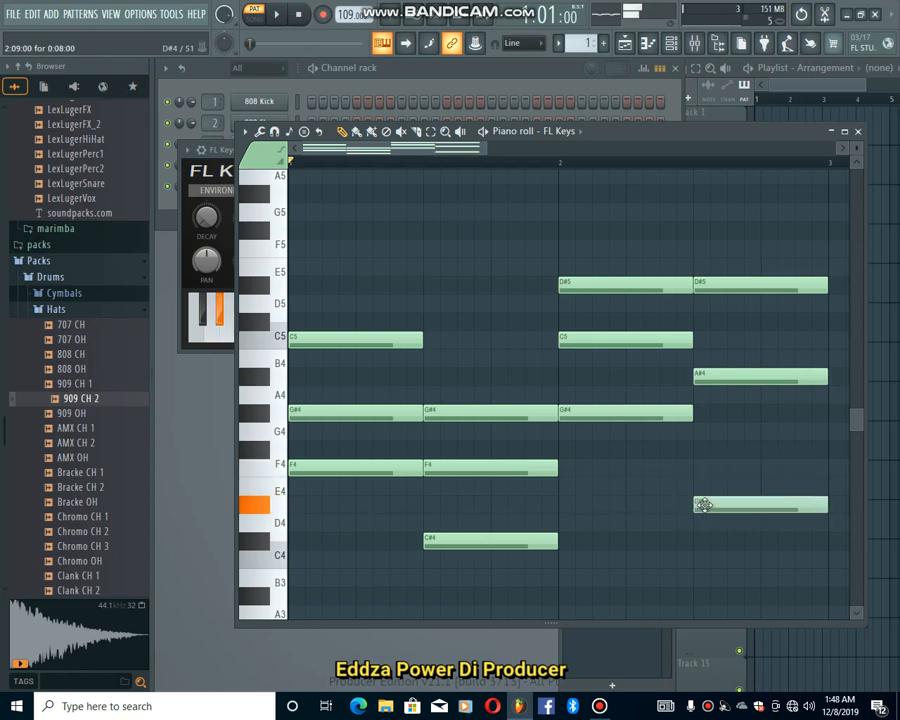
pyautogui.scroll(-1, 454, 466)
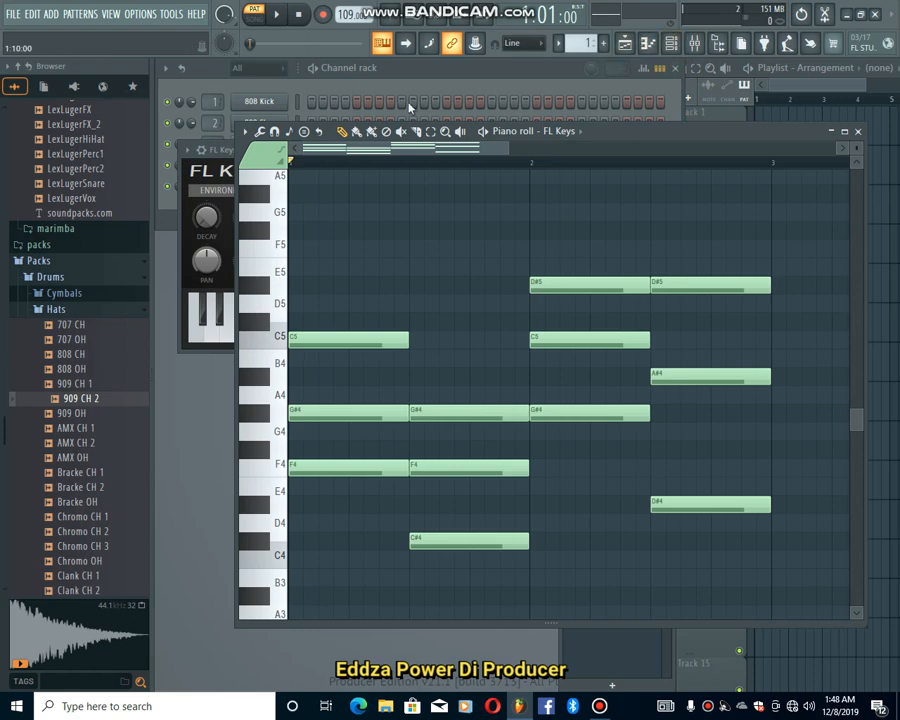
# Play back the chord progression, transpose all its notes up one semitone, and play it again
pyautogui.press('space')
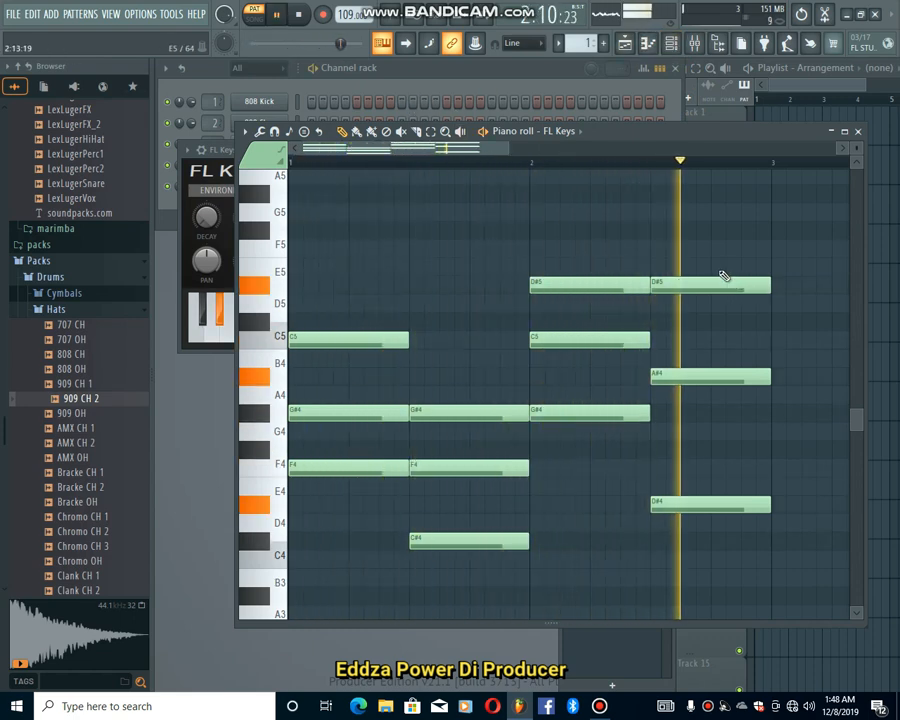
pyautogui.press('space')
pyautogui.moveTo(705, 237); pyautogui.dragTo(396, 622)
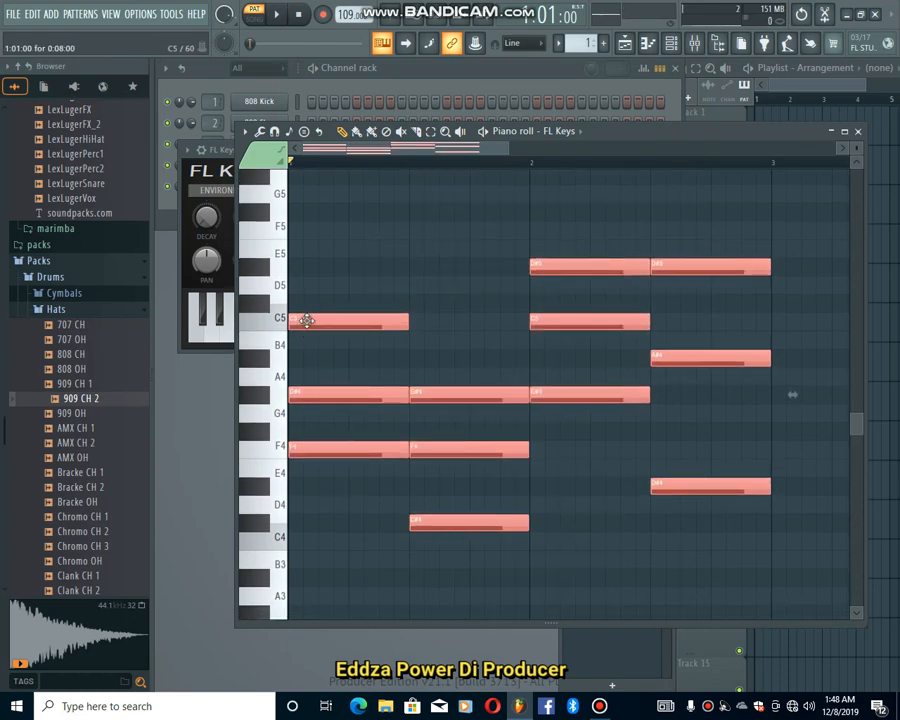
pyautogui.hotkey('shift', 'Up')
pyautogui.press('space')
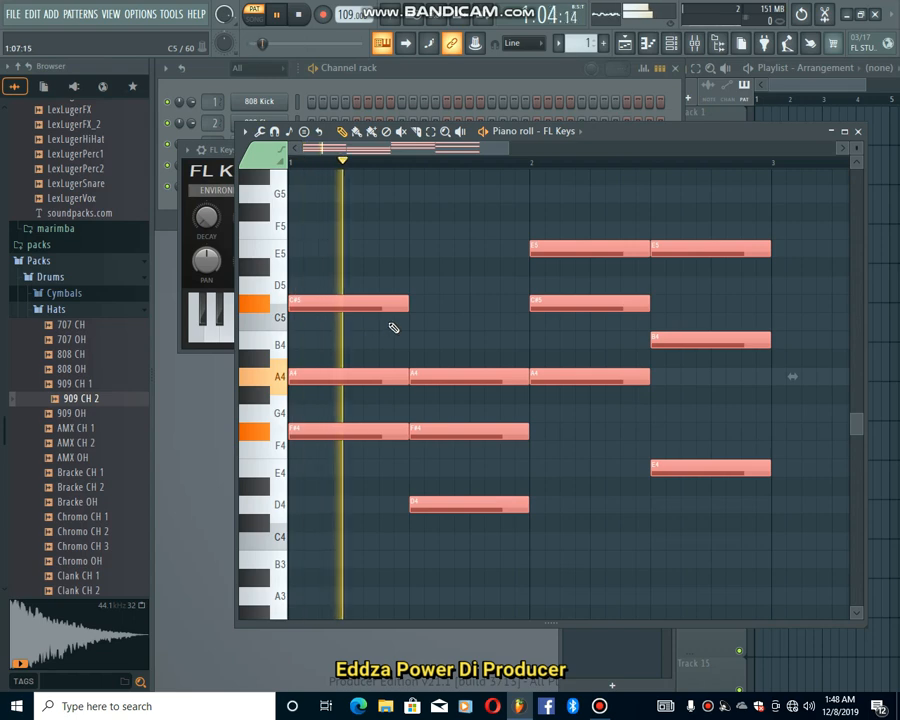
pyautogui.scroll(2, 440, 320)
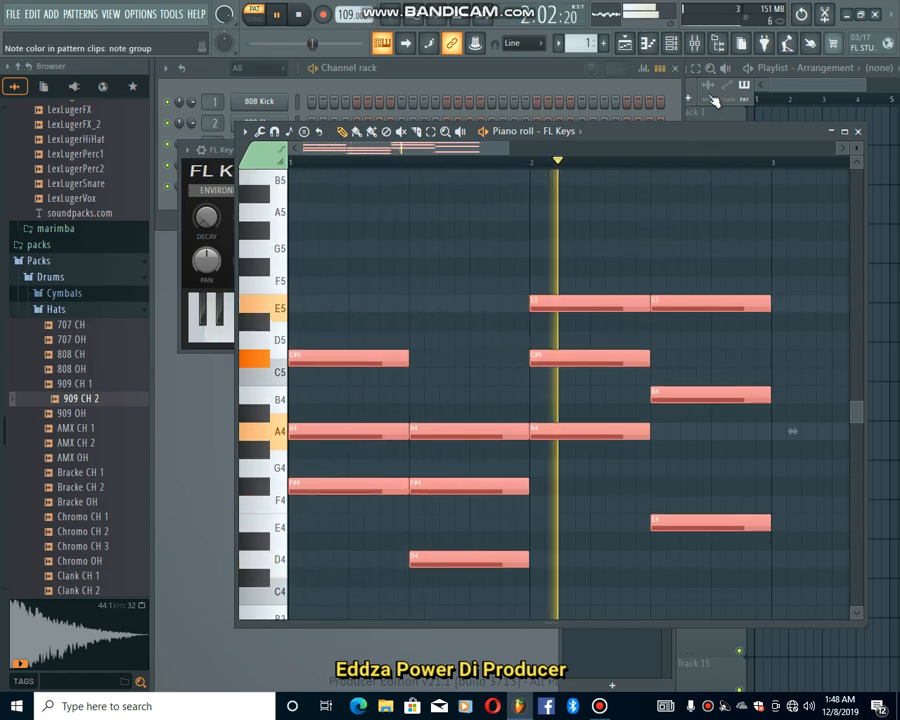
# Add a second FL Keys channel from the channel rack and close its plugin window
pyautogui.click(680, 50)
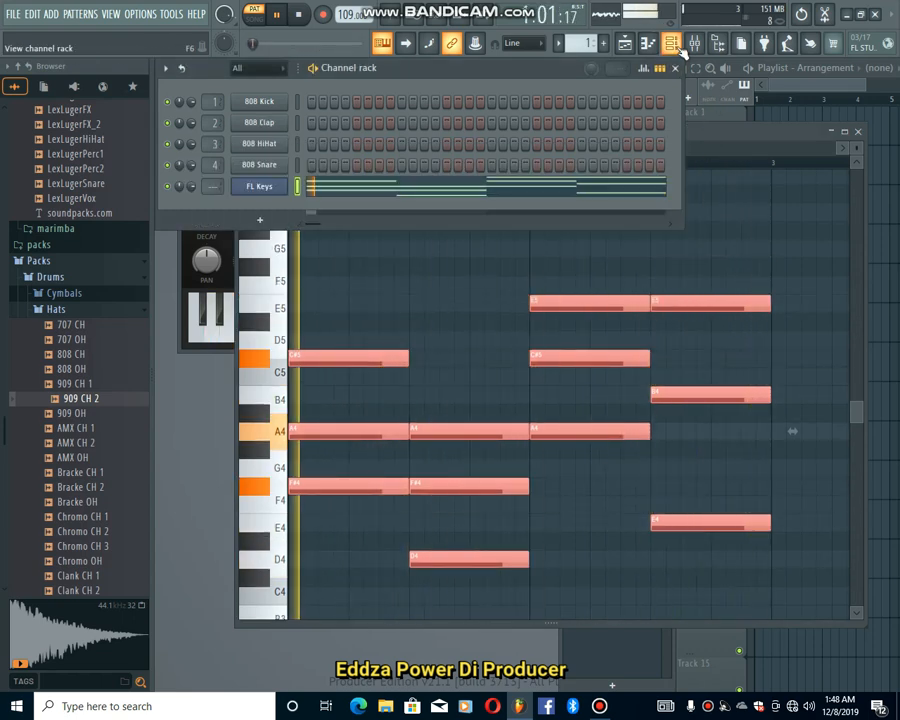
pyautogui.click(262, 222)
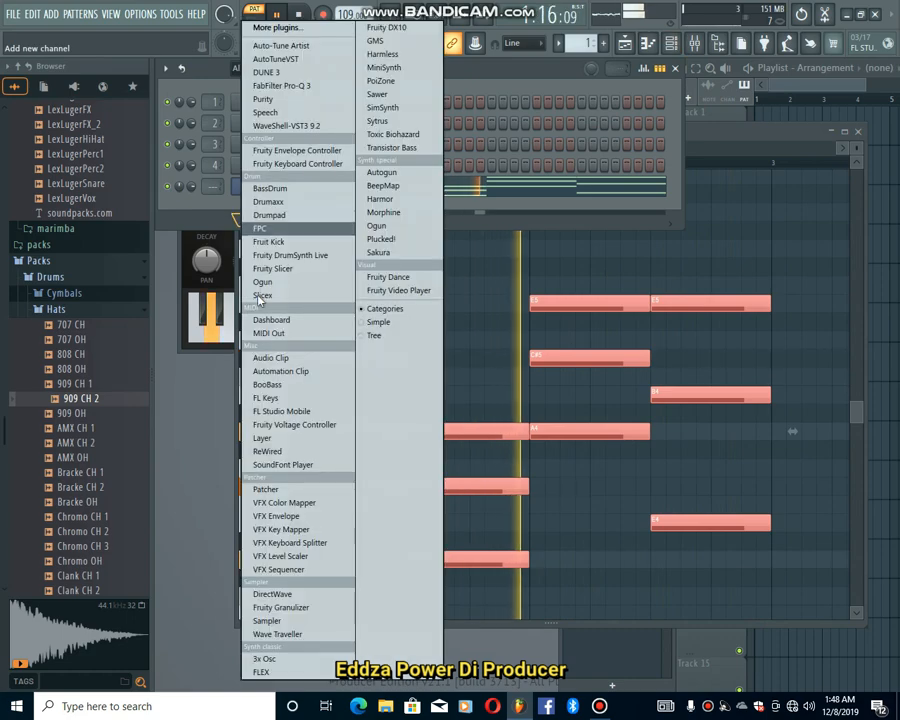
pyautogui.click(281, 403)
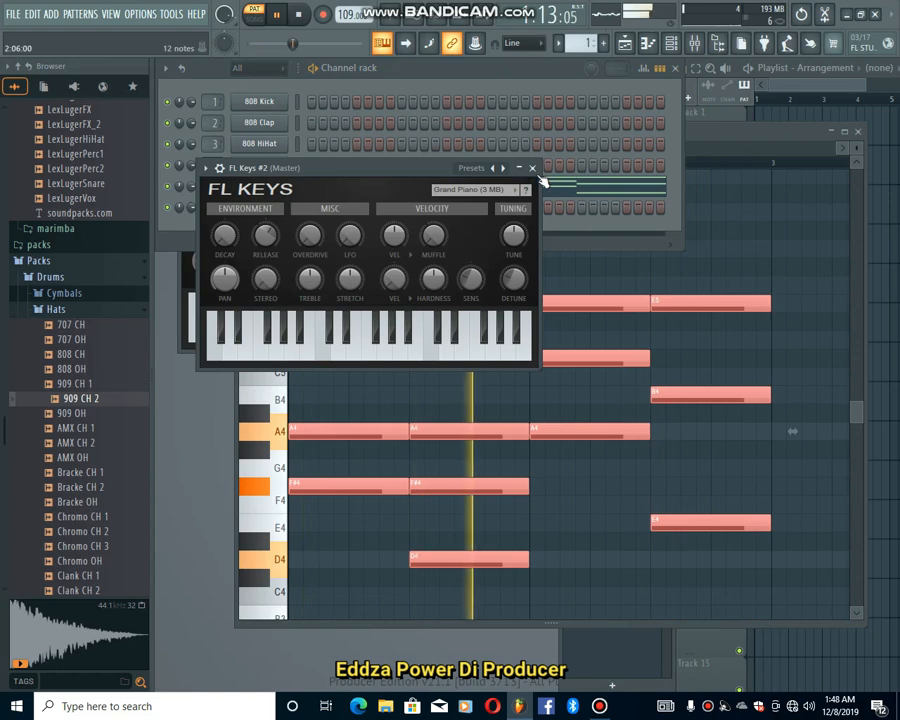
pyautogui.click(533, 168)
# Copy the chord notes from the first FL Keys channel into FL Keys #2 and stop playback
pyautogui.rightClick(259, 186)
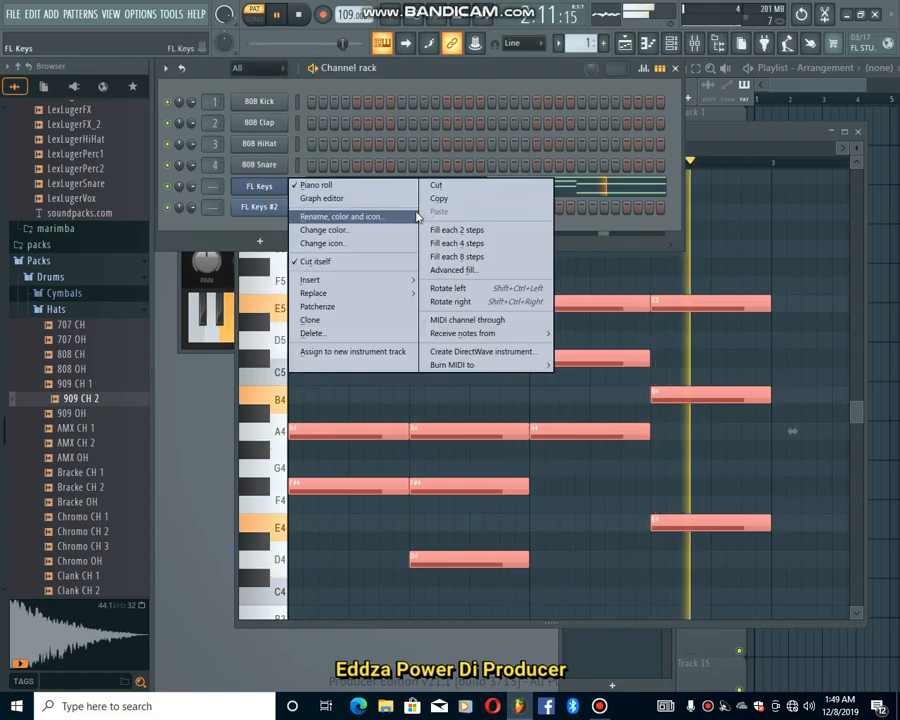
pyautogui.click(439, 199)
pyautogui.rightClick(280, 210)
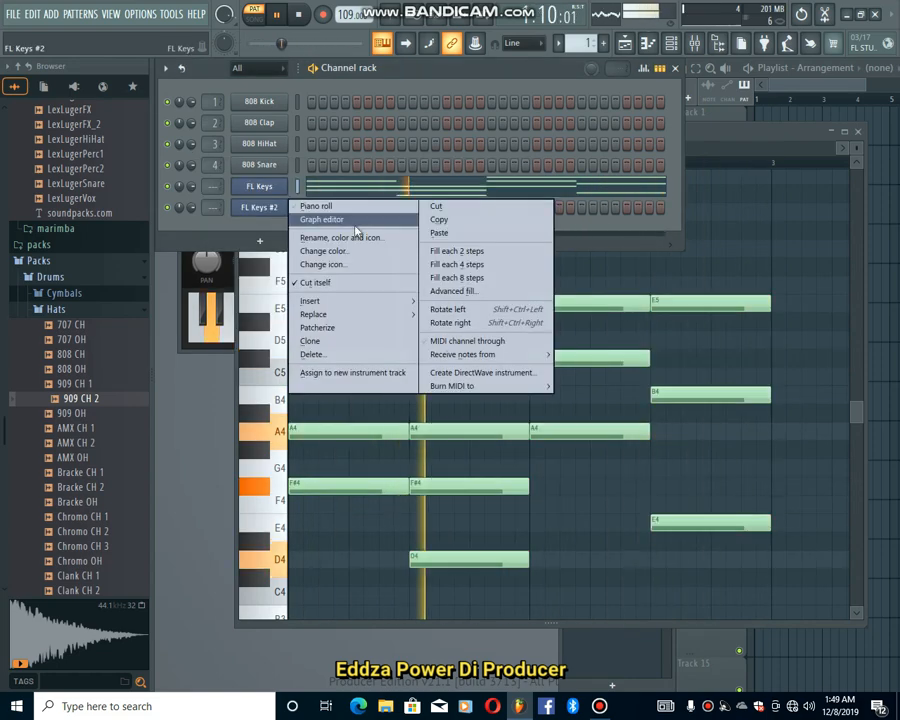
pyautogui.click(439, 232)
pyautogui.press('space')
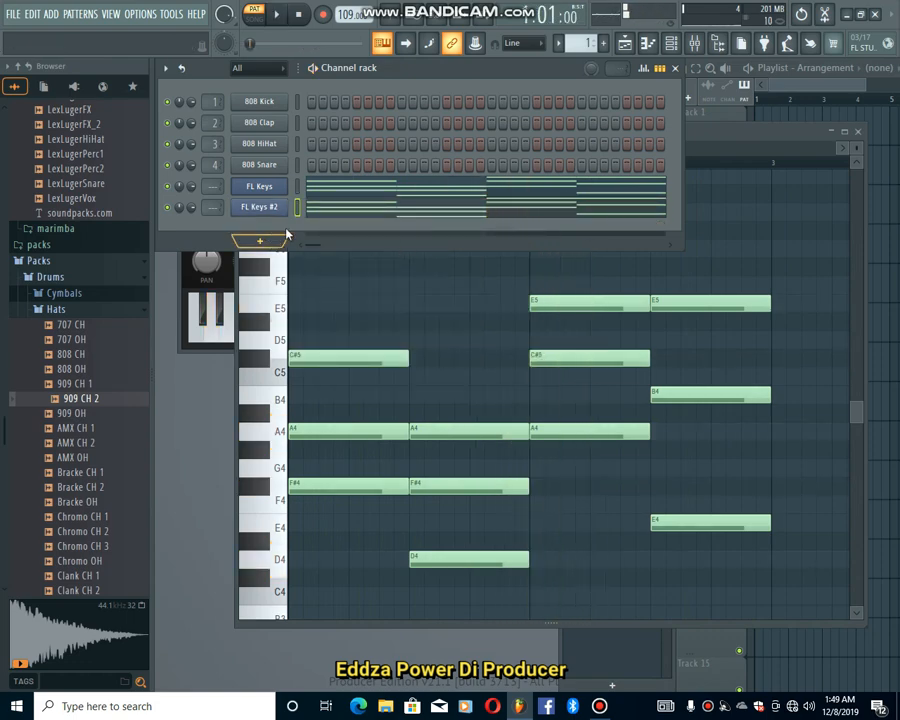
# In FL Keys #2, shorten the chords to one-step stabs on the third step and duplicate them four steps apart
pyautogui.click(330, 214)
pyautogui.moveTo(664, 233); pyautogui.dragTo(306, 554)
pyautogui.scroll(4, 340, 520)
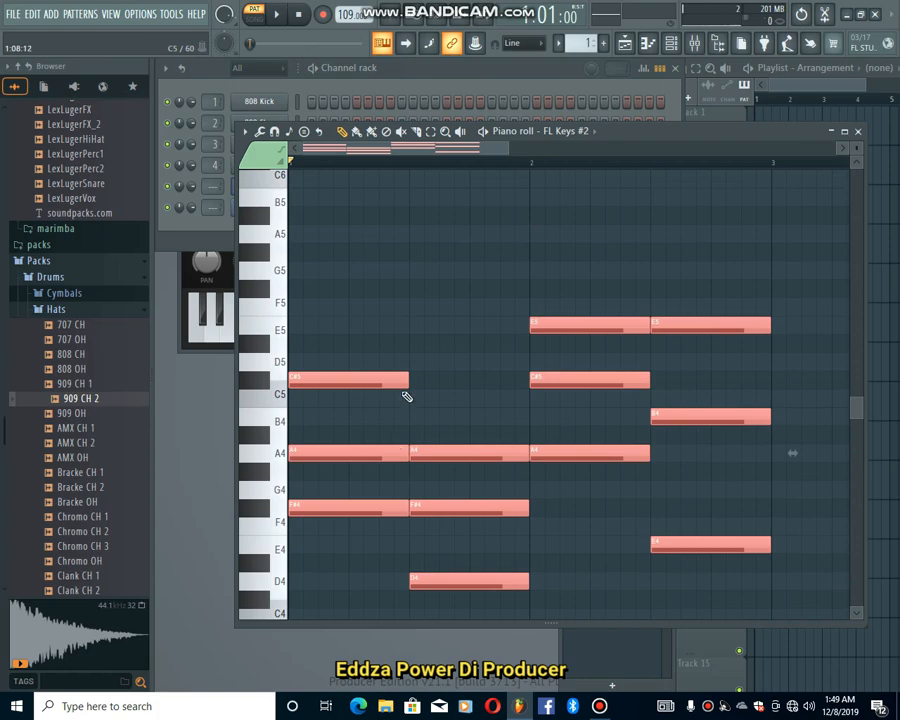
pyautogui.moveTo(401, 382); pyautogui.dragTo(321, 388)
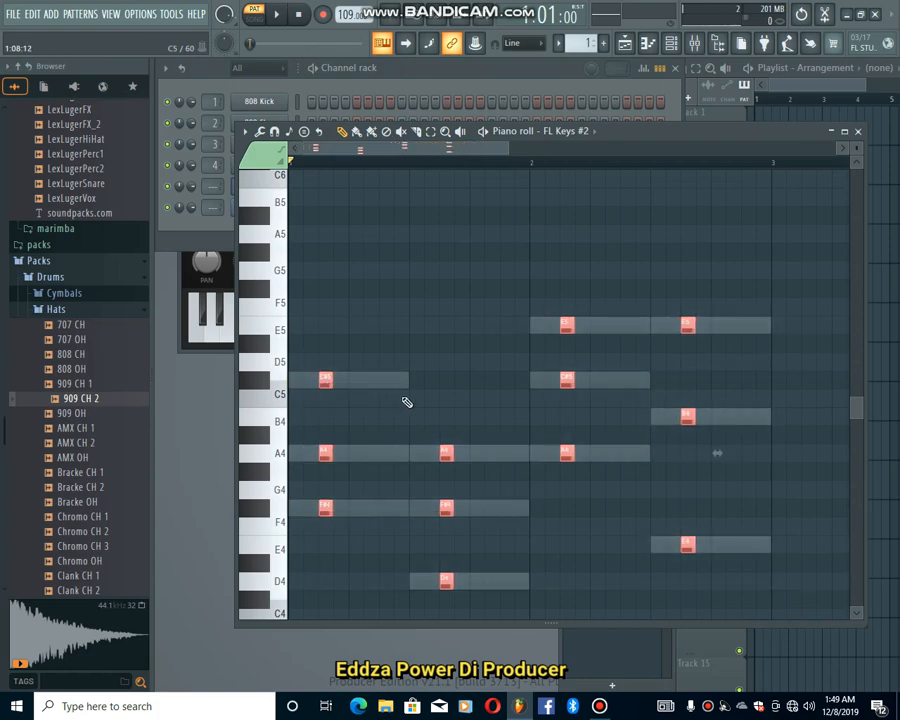
pyautogui.hotkey('ctrl', 'b')
pyautogui.moveTo(422, 382); pyautogui.dragTo(388, 381)
# Shorten all the stab notes in FL Keys #2 to a fraction of a step
pyautogui.moveTo(797, 275); pyautogui.dragTo(290, 630)
pyautogui.scroll(2, 268, 418)
pyautogui.scroll(3, 394, 418)
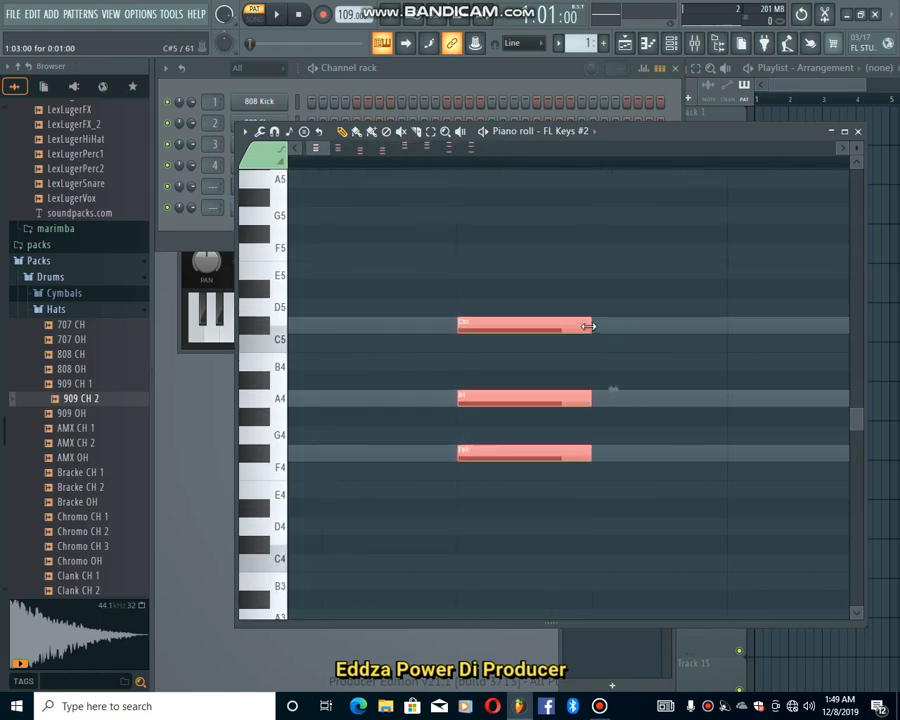
pyautogui.moveTo(588, 326); pyautogui.dragTo(495, 352)
pyautogui.scroll(-5, 500, 352)
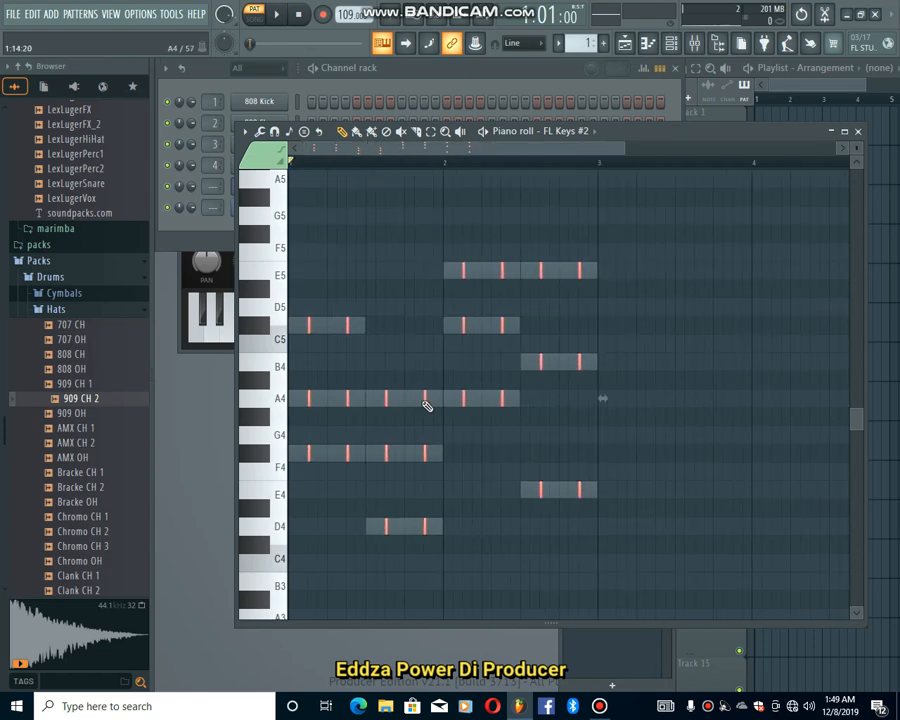
# Transpose the FL Keys #2 stabs up one octave and audition the pattern with the channel rack showing
pyautogui.hotkey('ctrl', 'Up')
pyautogui.press('space')
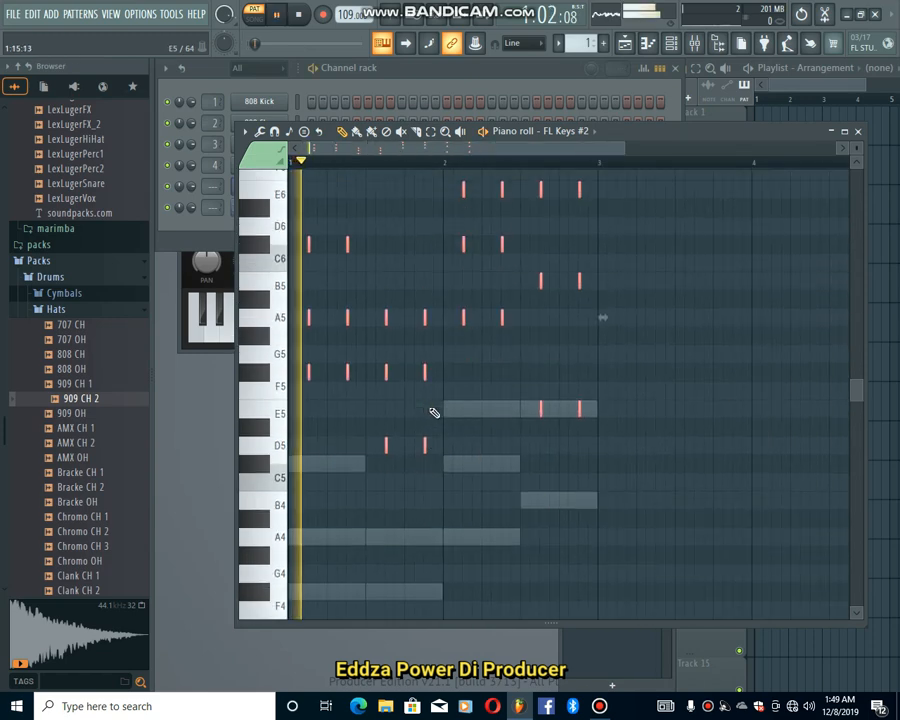
pyautogui.click(670, 45)
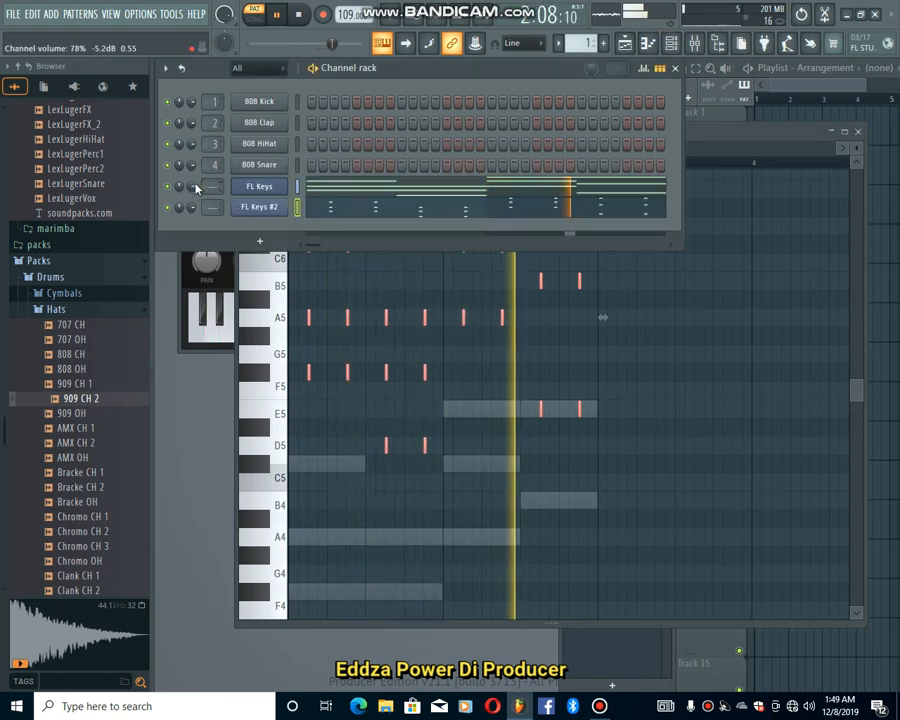
pyautogui.press('space')
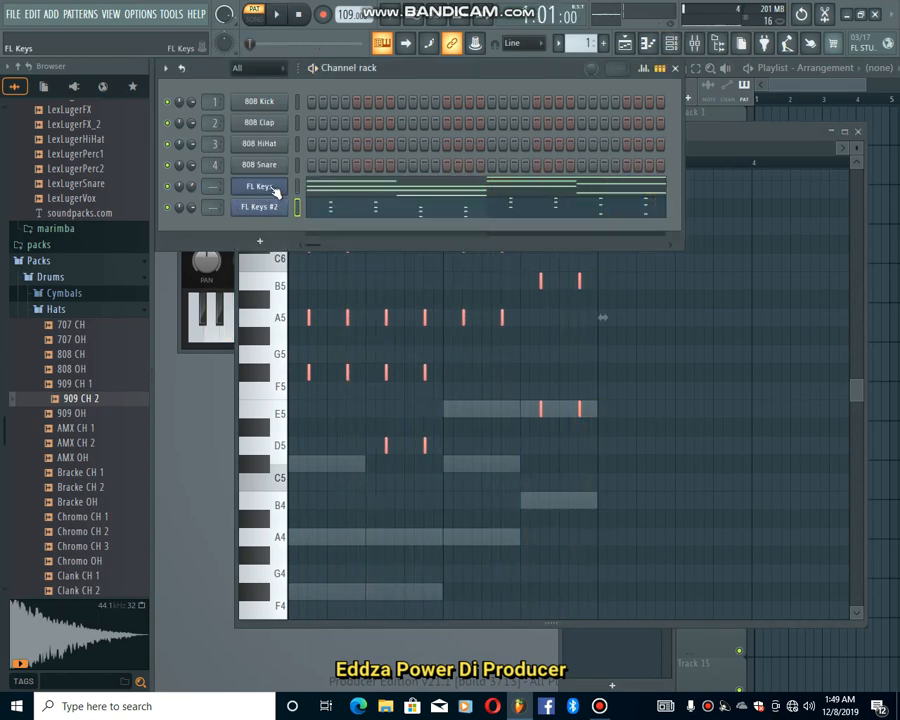
# Replace the first FL Keys channel with Purity, load the GM Normal preset Air Voice, and close the plugin window
pyautogui.rightClick(274, 189)
pyautogui.moveTo(343, 294)
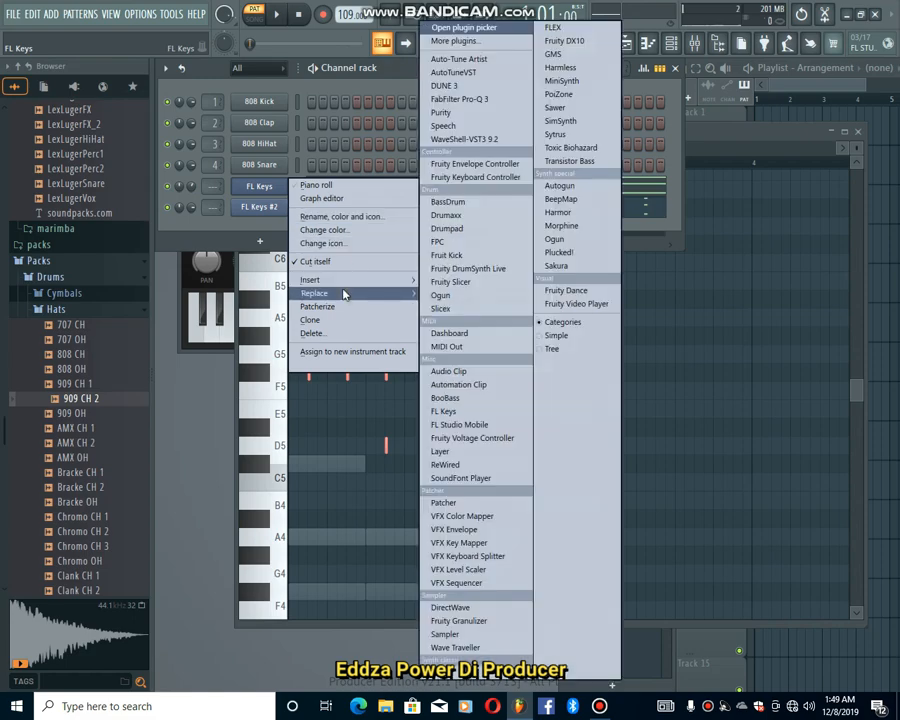
pyautogui.click(446, 117)
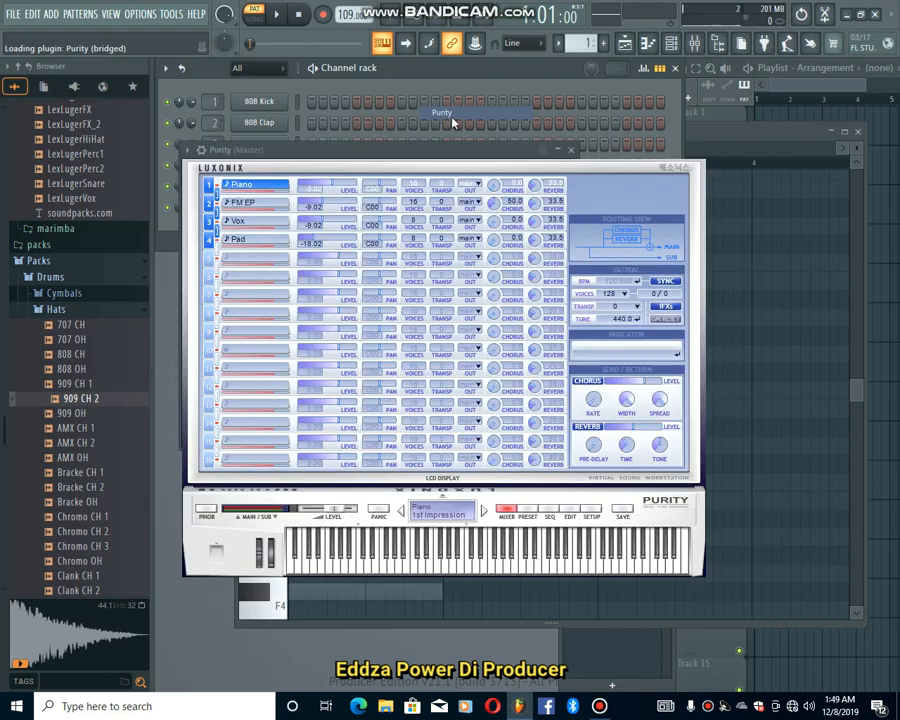
pyautogui.click(526, 514)
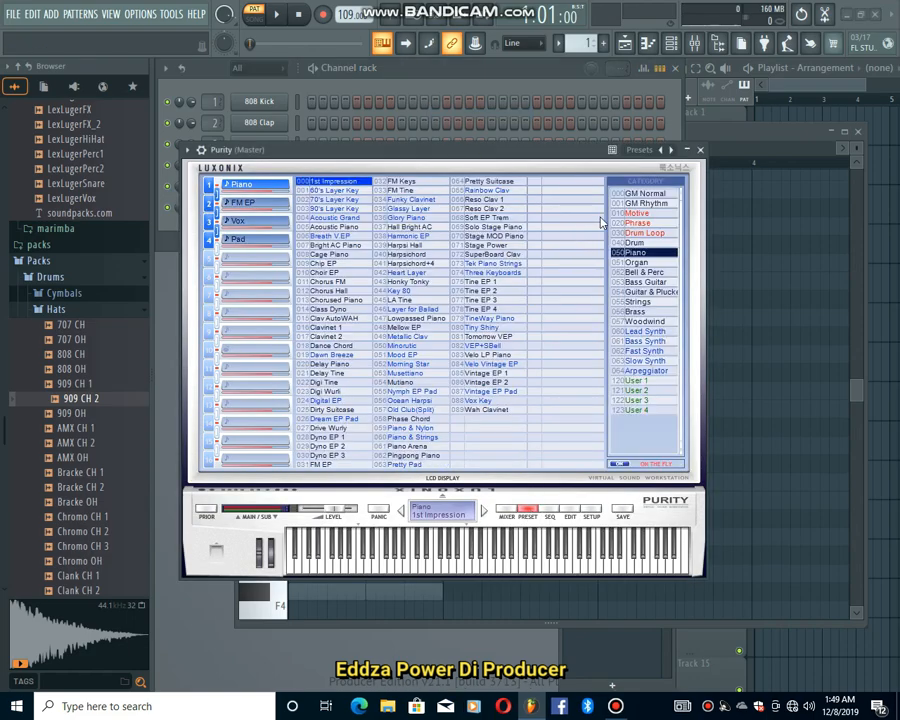
pyautogui.click(645, 194)
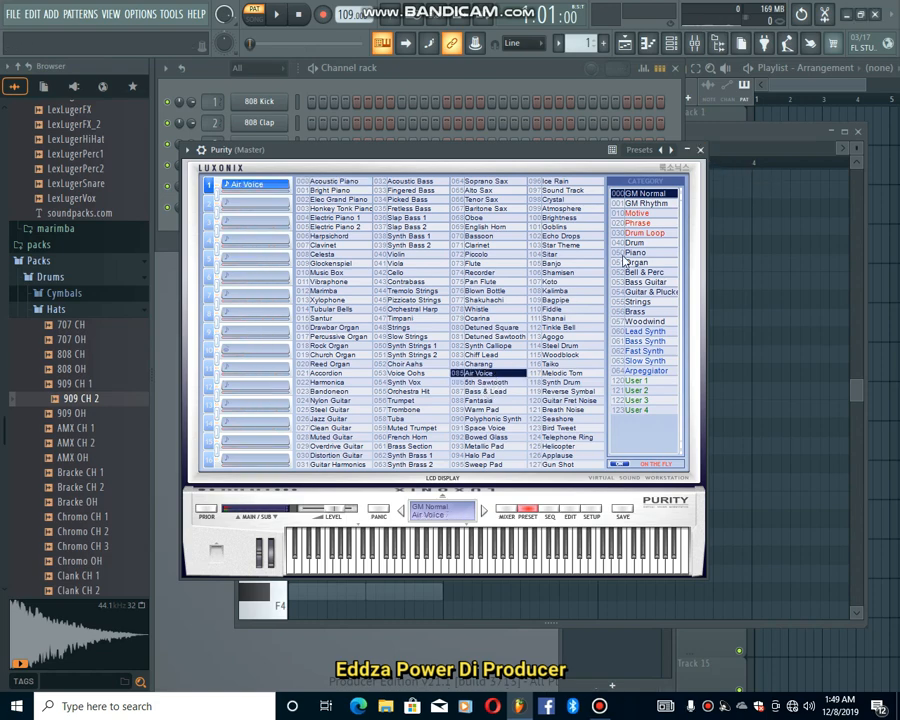
pyautogui.click(700, 150)
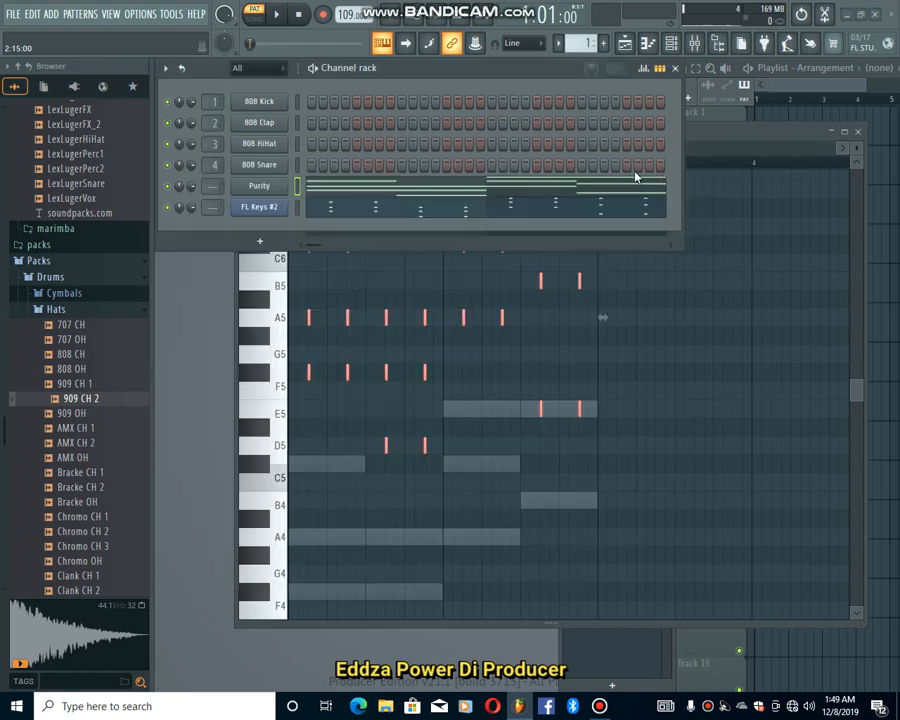
# Lower the Purity channel's volume, checking the balance while the pattern plays
pyautogui.moveTo(193, 187); pyautogui.dragTo(193, 218)
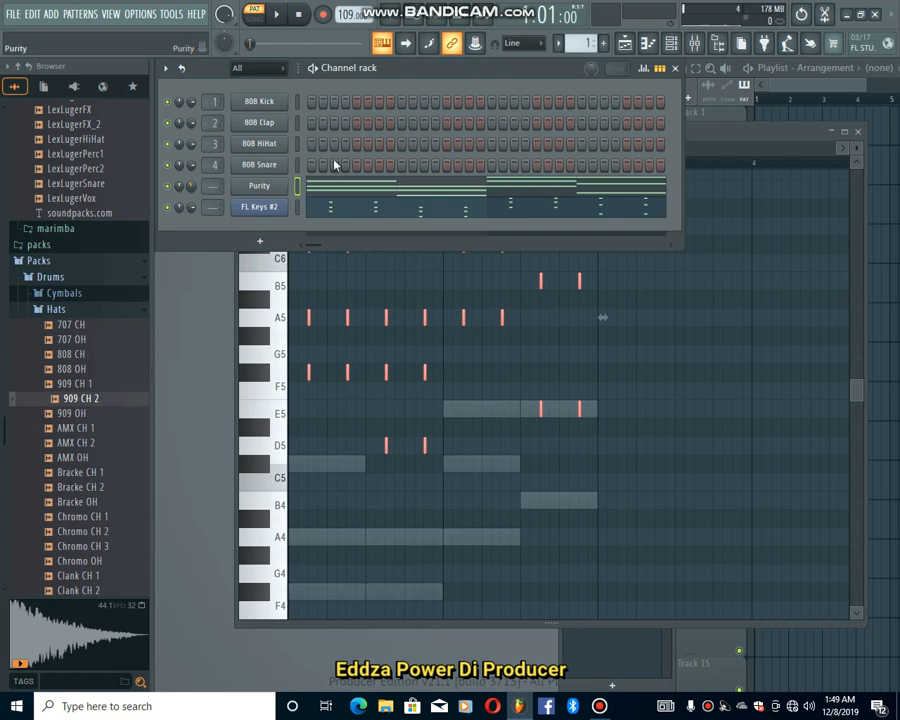
pyautogui.moveTo(477, 80); pyautogui.dragTo(518, 304)
pyautogui.press('space')
pyautogui.moveTo(241, 410); pyautogui.dragTo(241, 430)
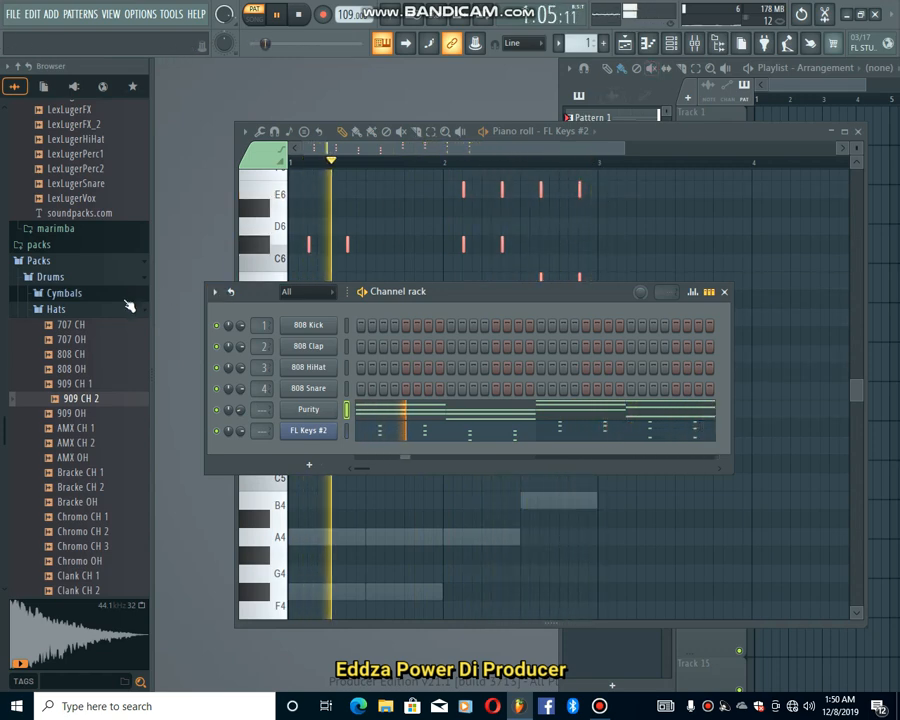
# Audition the 808 and 909 samples in the Hats pack and replace the 808 Snare channel's sample with 909 CH 1
pyautogui.click(72, 354)
pyautogui.click(72, 369)
pyautogui.click(78, 384)
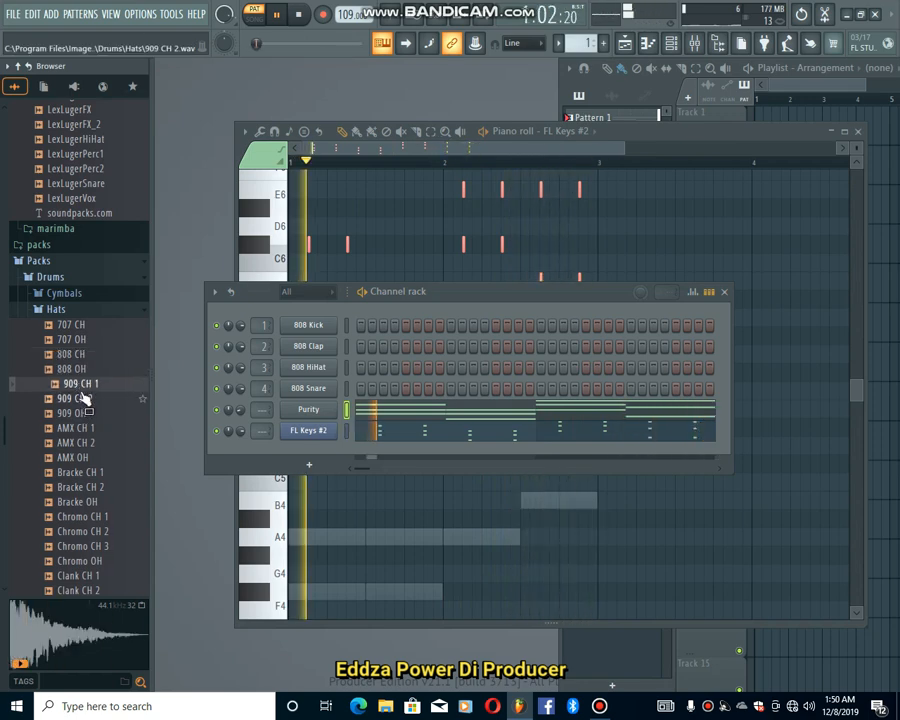
pyautogui.moveTo(88, 388); pyautogui.dragTo(301, 392)
# Program the 909 CH 1 channel with hits on steps 1, 4, 7, 9, 12, 15, 17, 20, 23, 25, 28 and 31
pyautogui.click(394, 389)
pyautogui.click(428, 389)
pyautogui.click(451, 389)
pyautogui.click(517, 391)
pyautogui.click(542, 390)
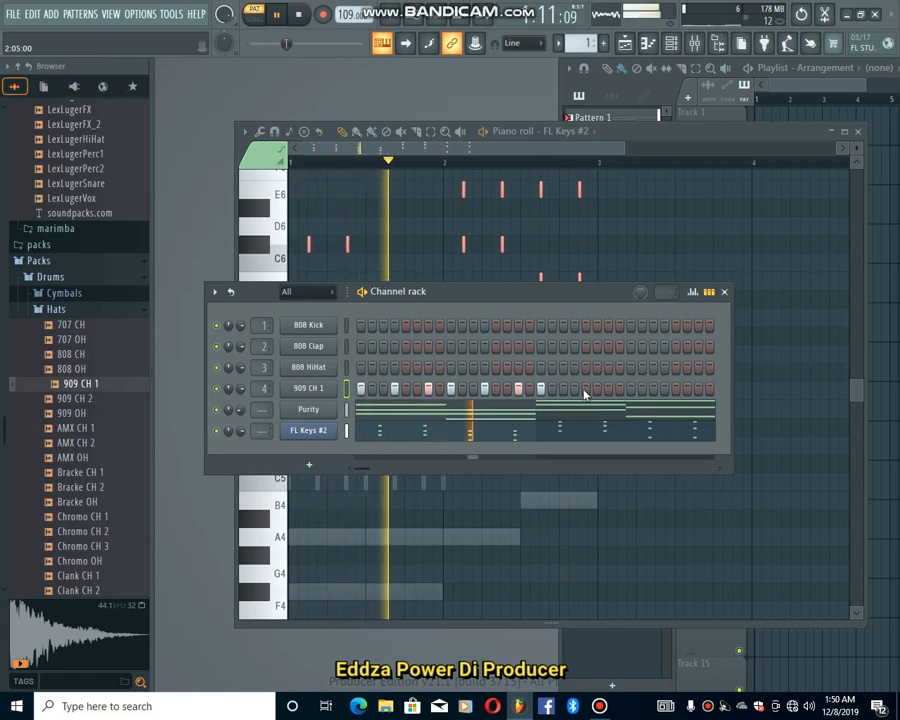
pyautogui.click(574, 390)
pyautogui.click(608, 390)
pyautogui.click(631, 390)
pyautogui.click(664, 390)
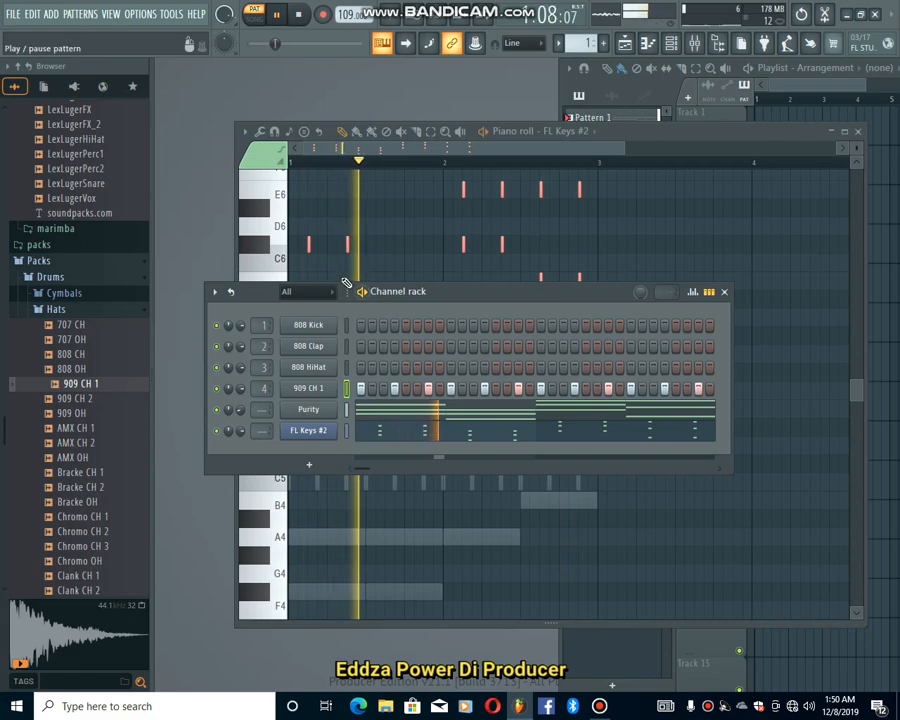
# Replace the 808 Kick channel's sample with 707 Kick from the Kicks pack
pyautogui.click(66, 312)
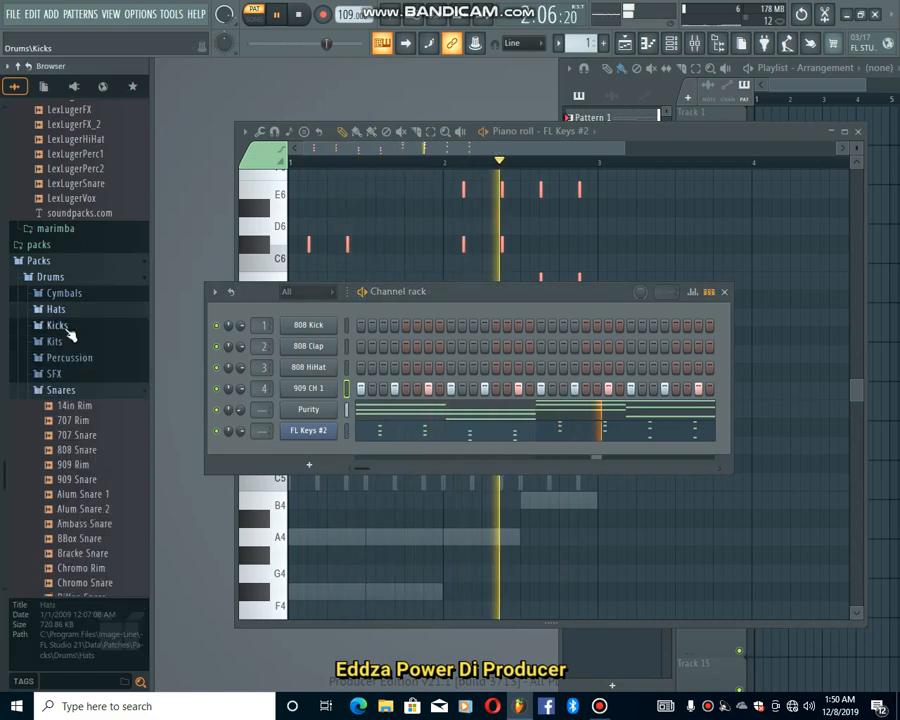
pyautogui.click(74, 323)
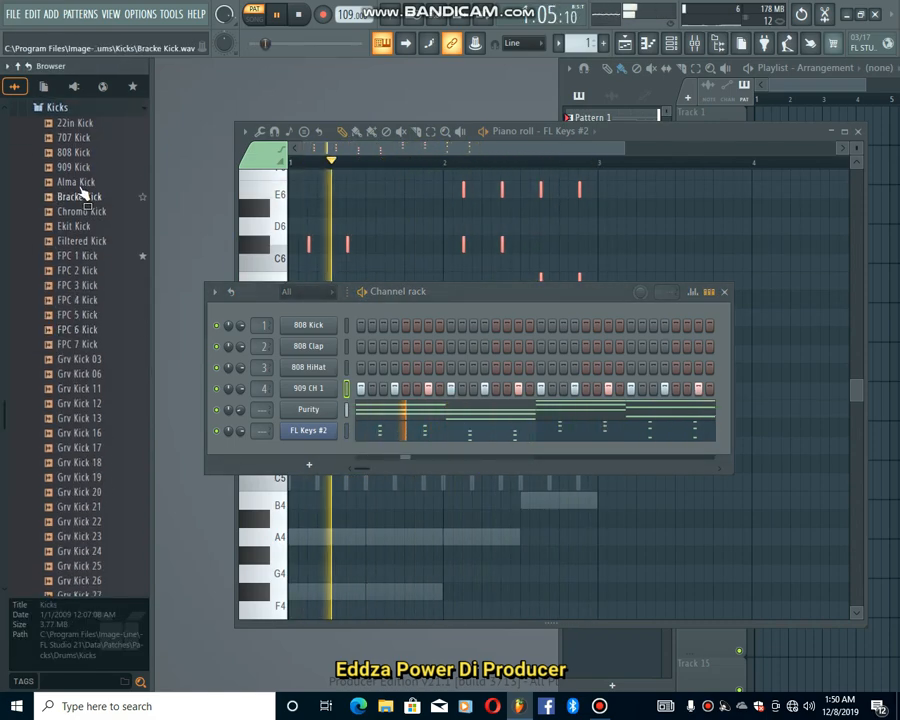
pyautogui.moveTo(70, 138); pyautogui.dragTo(320, 326)
# Program 707 Kick hits on steps 1, 4, 9, 12, 17, 20, 25 and 28, and add some swing to the channel rack
pyautogui.click(405, 327)
pyautogui.click(396, 327)
pyautogui.click(405, 327)
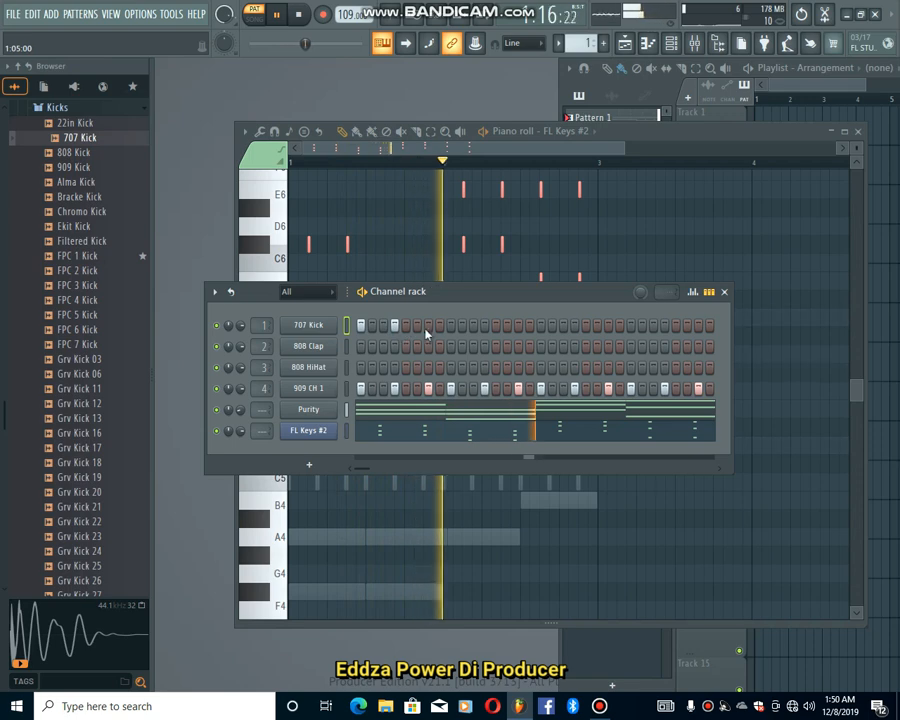
pyautogui.click(451, 327)
pyautogui.click(484, 327)
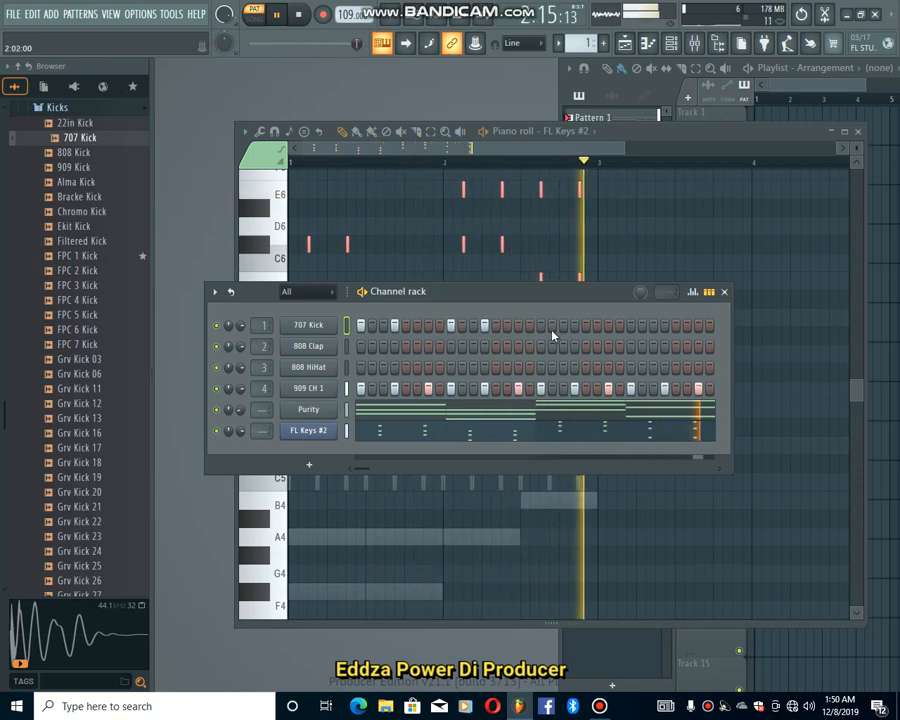
pyautogui.click(541, 327)
pyautogui.click(576, 329)
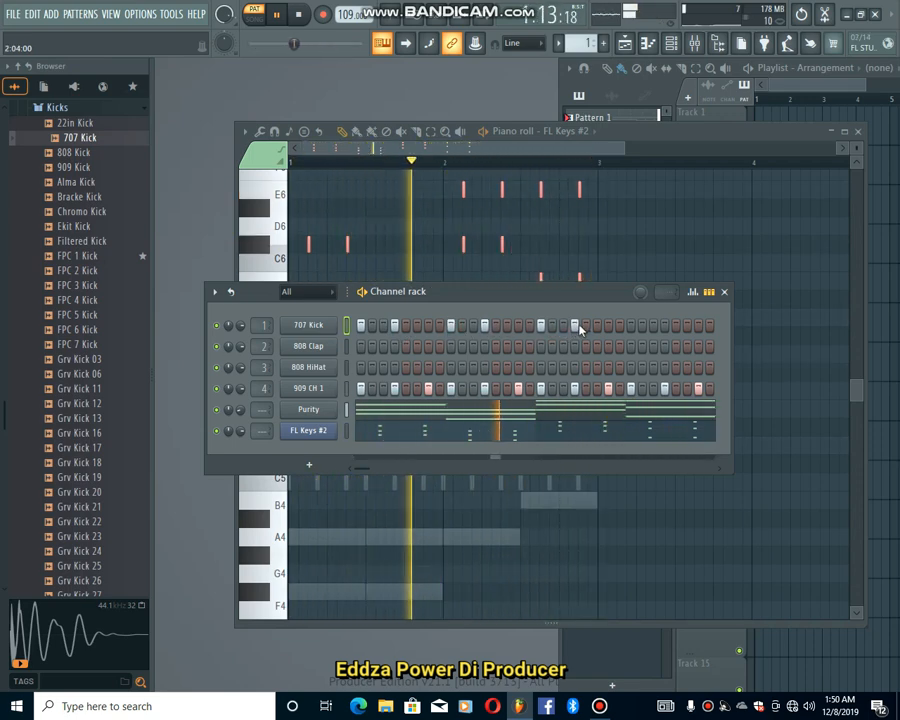
pyautogui.click(631, 326)
pyautogui.click(664, 326)
pyautogui.moveTo(636, 294); pyautogui.dragTo(638, 295)
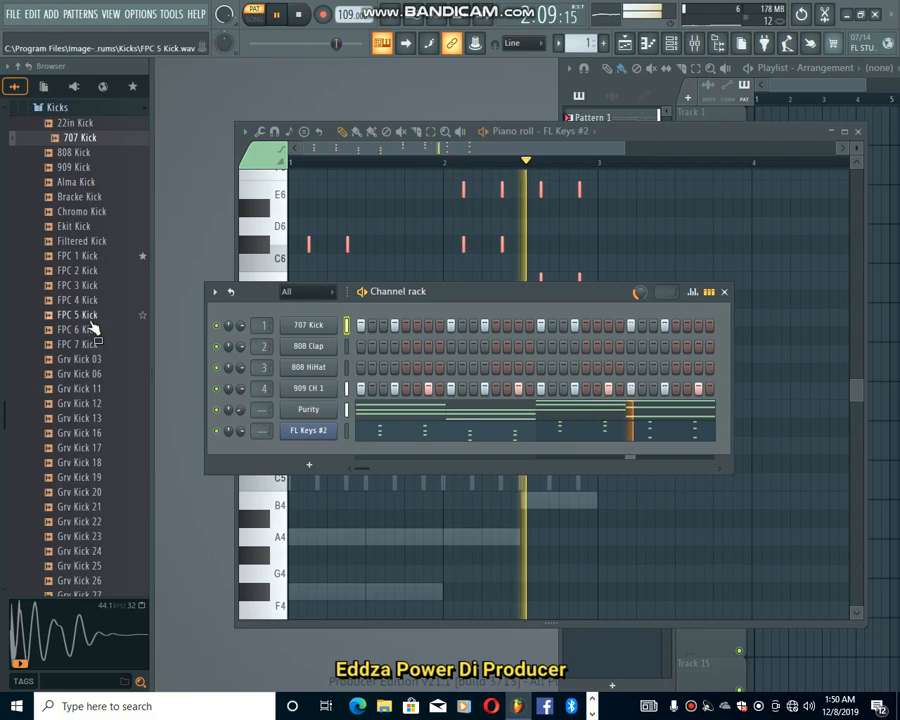
# Replace the 808 HiHat channel's sample with 909 CH 1 from the Hats pack
pyautogui.scroll(2, 62, 285)
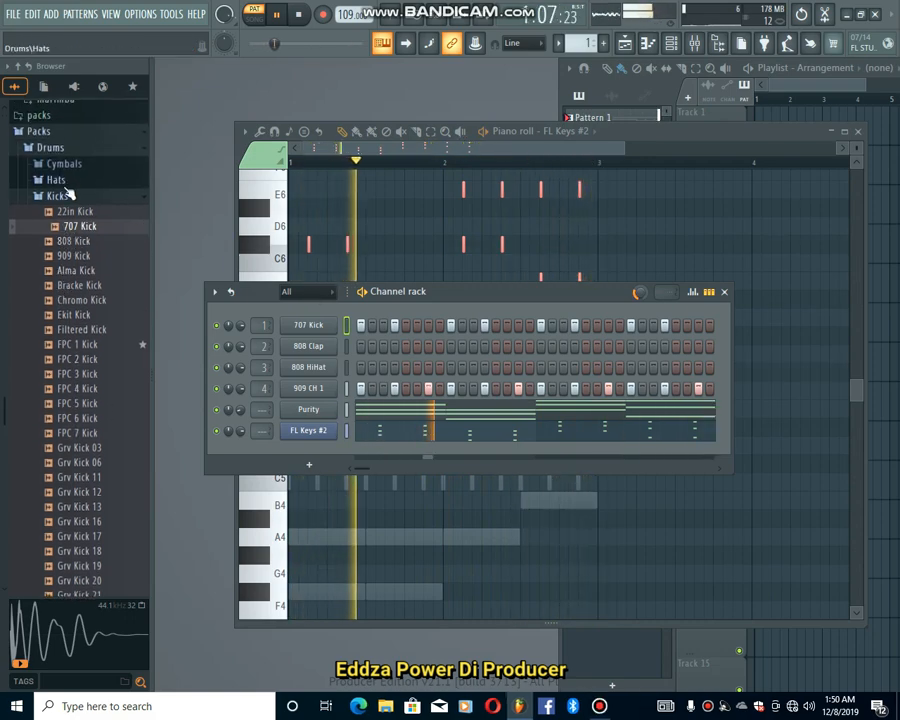
pyautogui.click(56, 180)
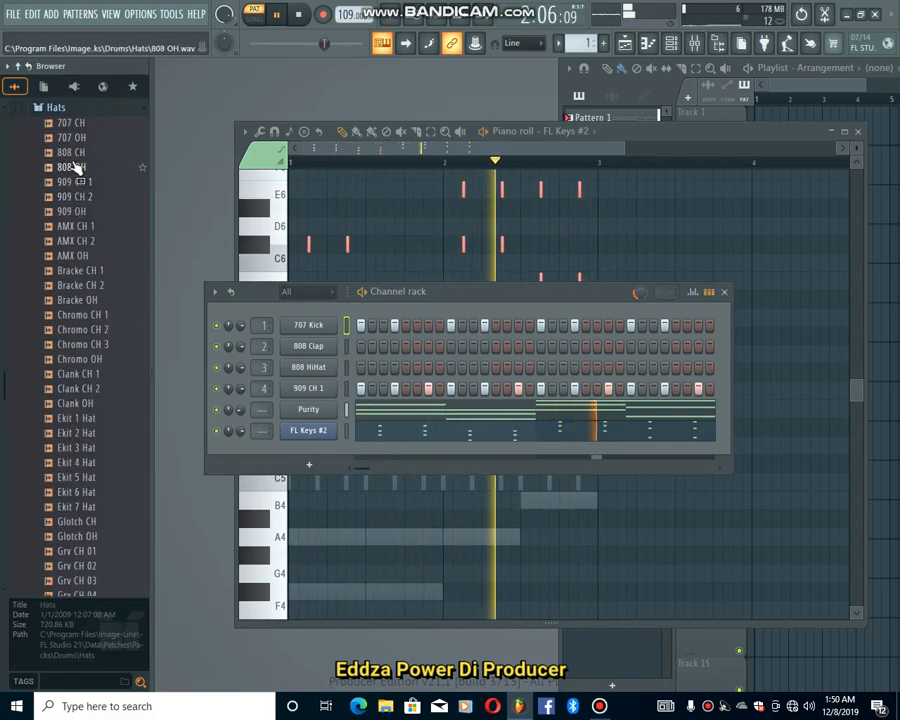
pyautogui.click(76, 168)
pyautogui.scroll(2, 82, 162)
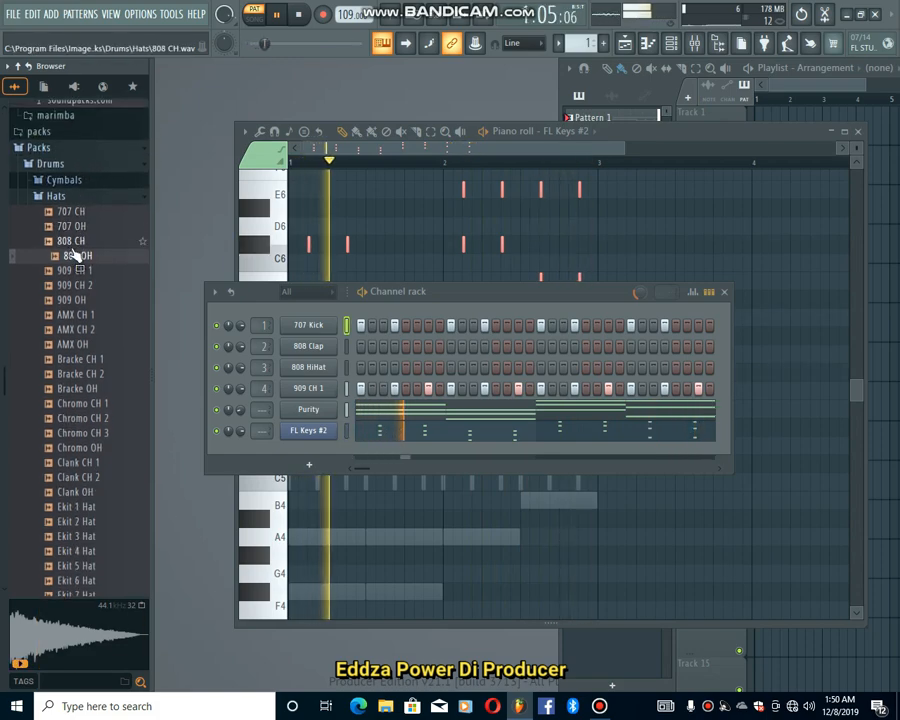
pyautogui.moveTo(78, 272); pyautogui.dragTo(250, 322)
pyautogui.moveTo(341, 367); pyautogui.dragTo(335, 368)
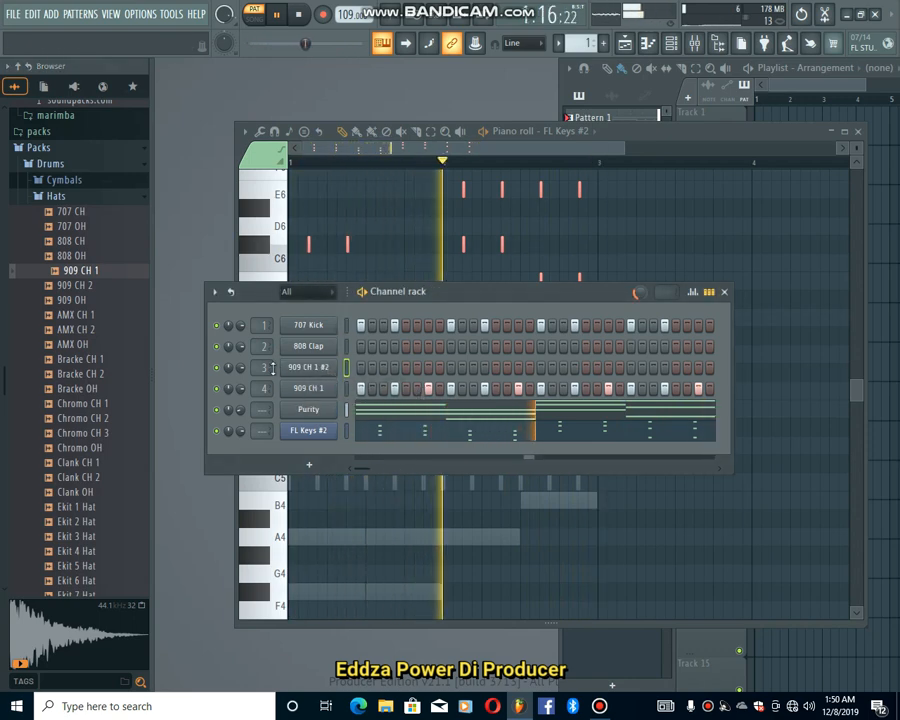
# Set the second 909 CH 1 channel's volume to 30% and fill all 32 of its steps
pyautogui.moveTo(240, 367); pyautogui.dragTo(240, 372)
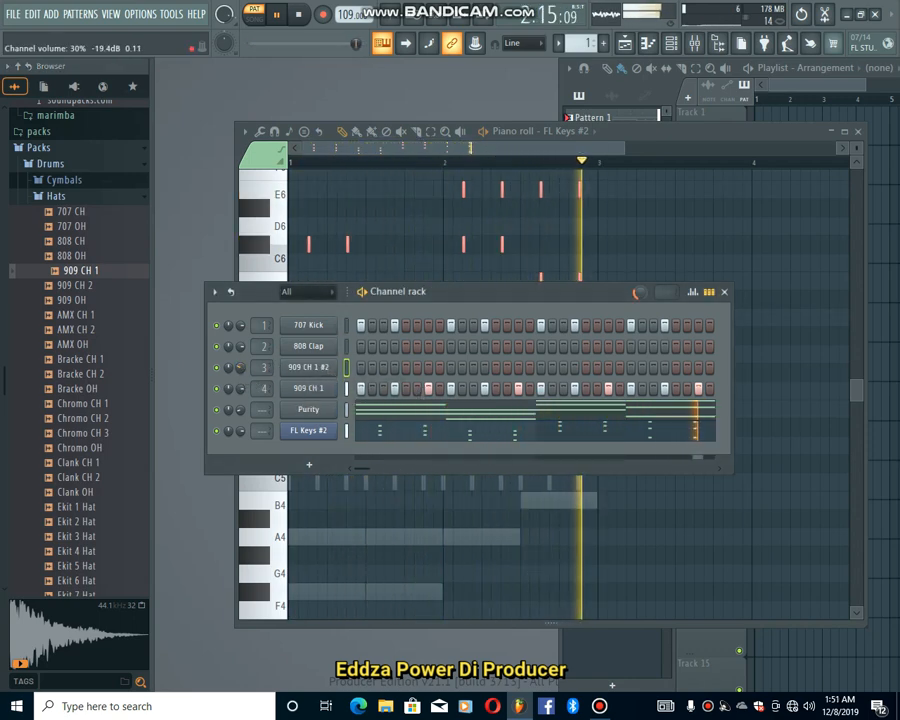
pyautogui.moveTo(364, 371); pyautogui.dragTo(645, 377)
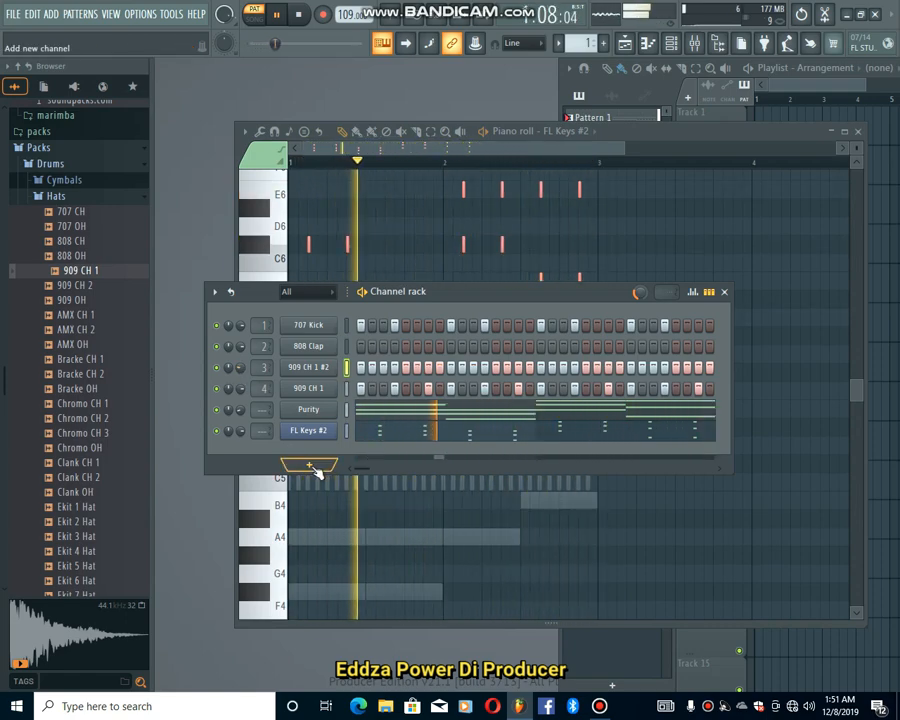
# Add a Fruity DX10 channel with the eFlute preset and open its piano roll
pyautogui.click(398, 410)
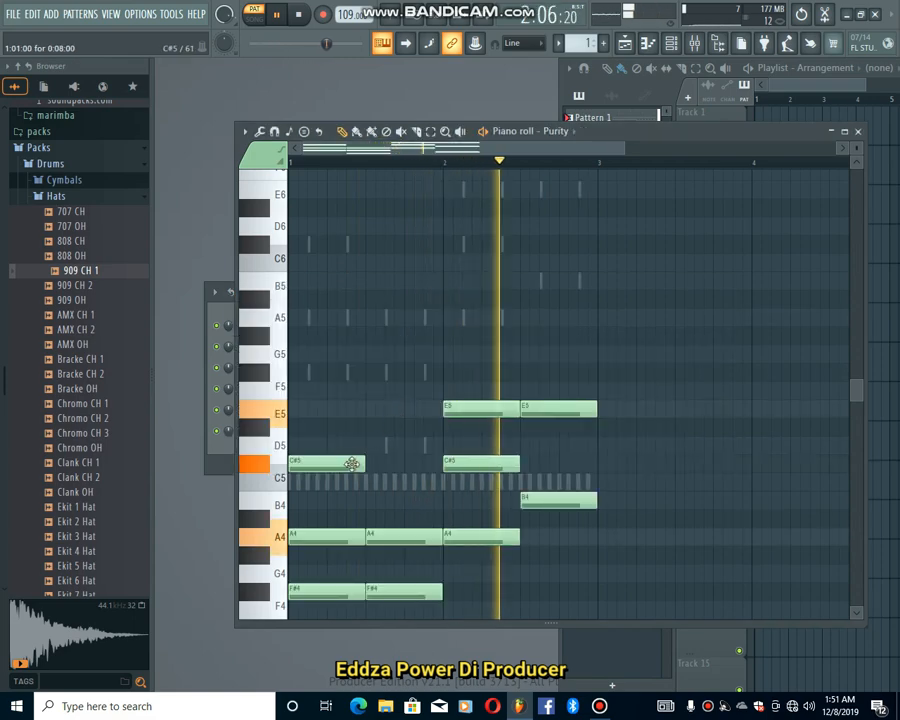
pyautogui.click(670, 43)
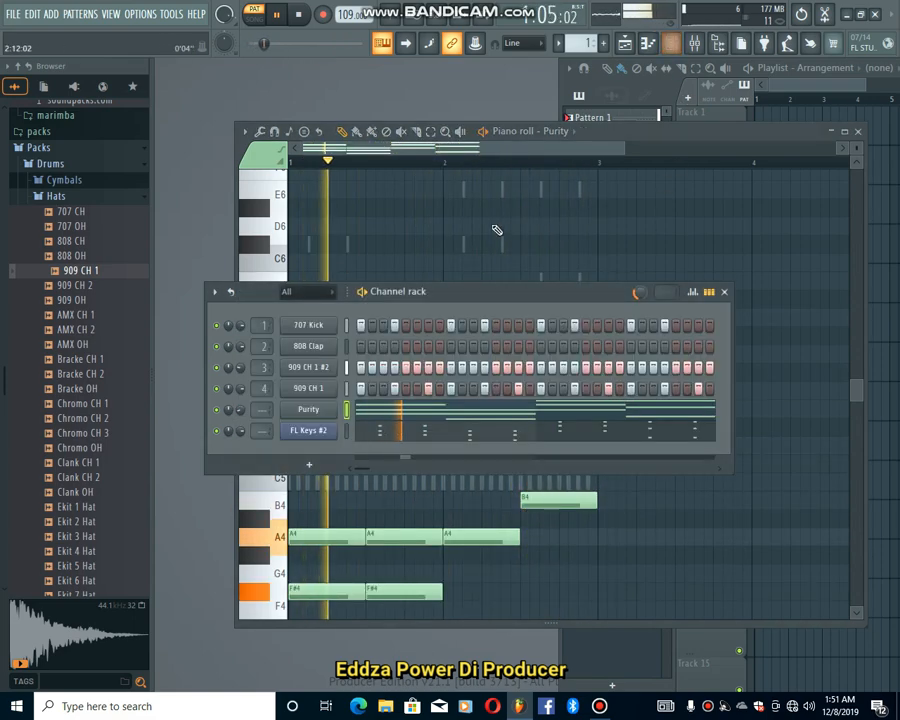
pyautogui.click(313, 466)
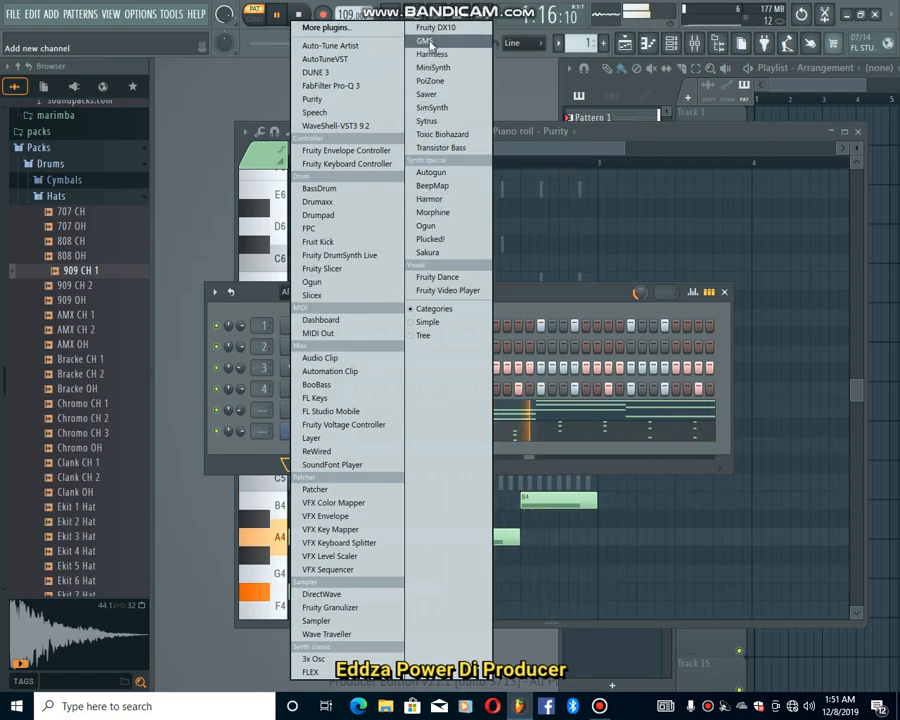
pyautogui.click(431, 30)
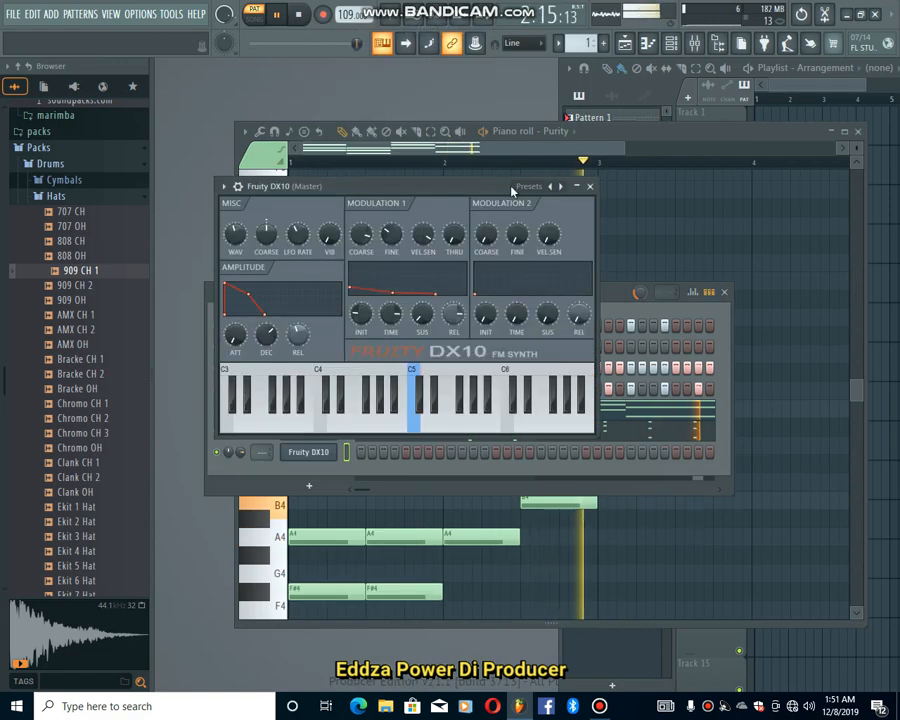
pyautogui.click(521, 188)
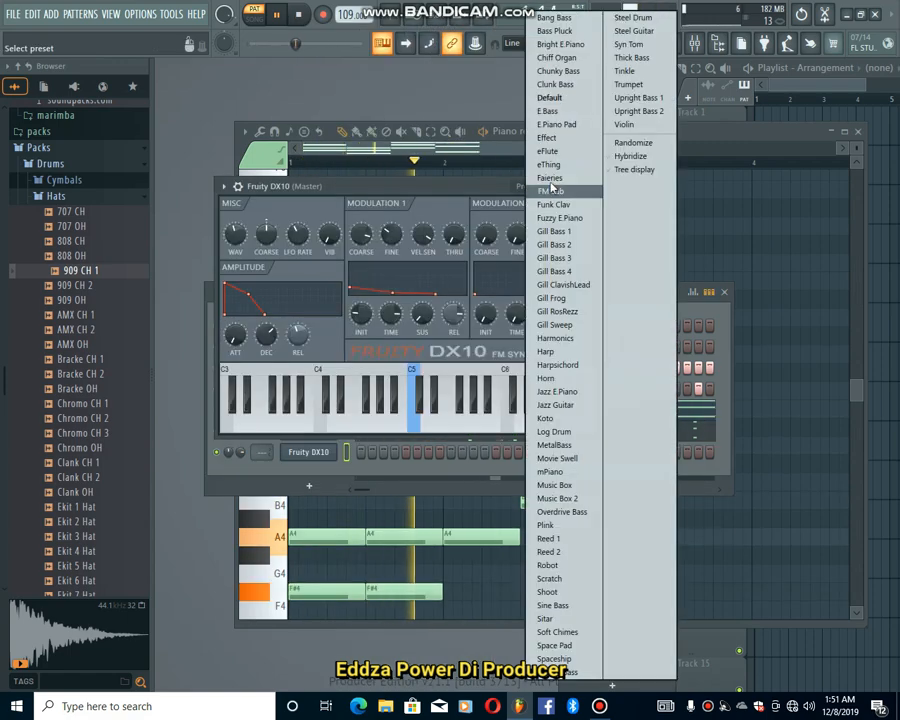
pyautogui.click(549, 152)
pyautogui.click(224, 187)
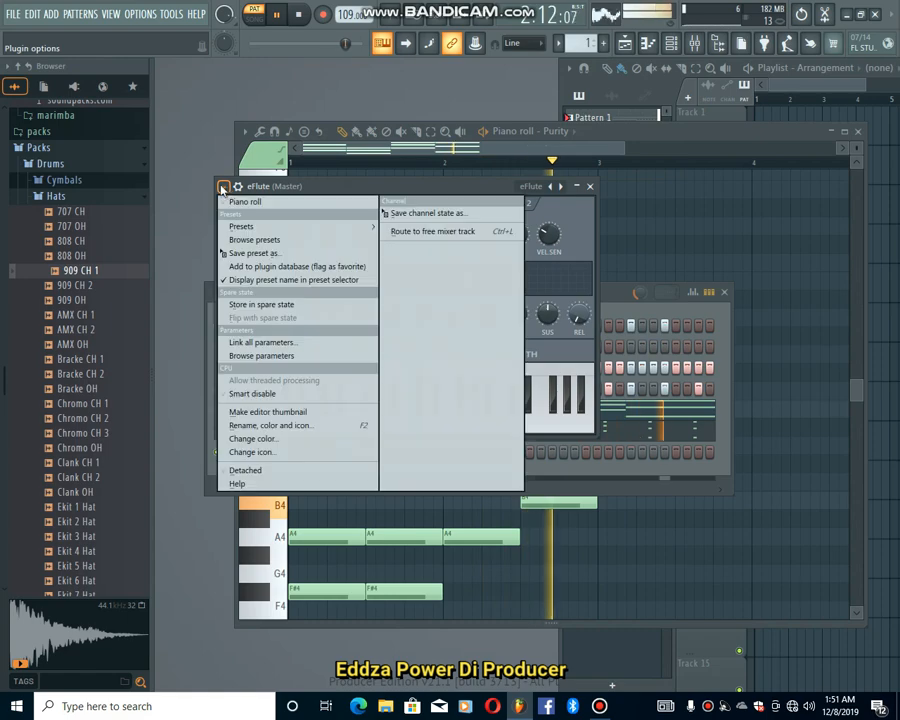
pyautogui.click(247, 203)
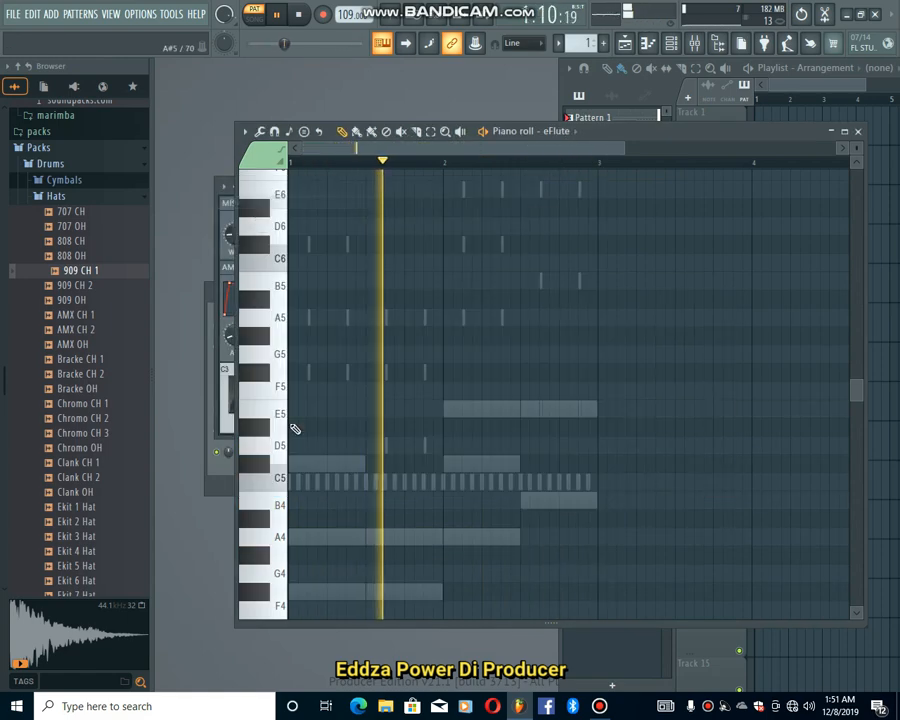
# Draw an F#4 note at the start of bar 1 in the eFlute piano roll and shorten it to just over one step
pyautogui.scroll(-4, 310, 545)
pyautogui.click(310, 462)
pyautogui.moveTo(307, 453); pyautogui.dragTo(289, 418)
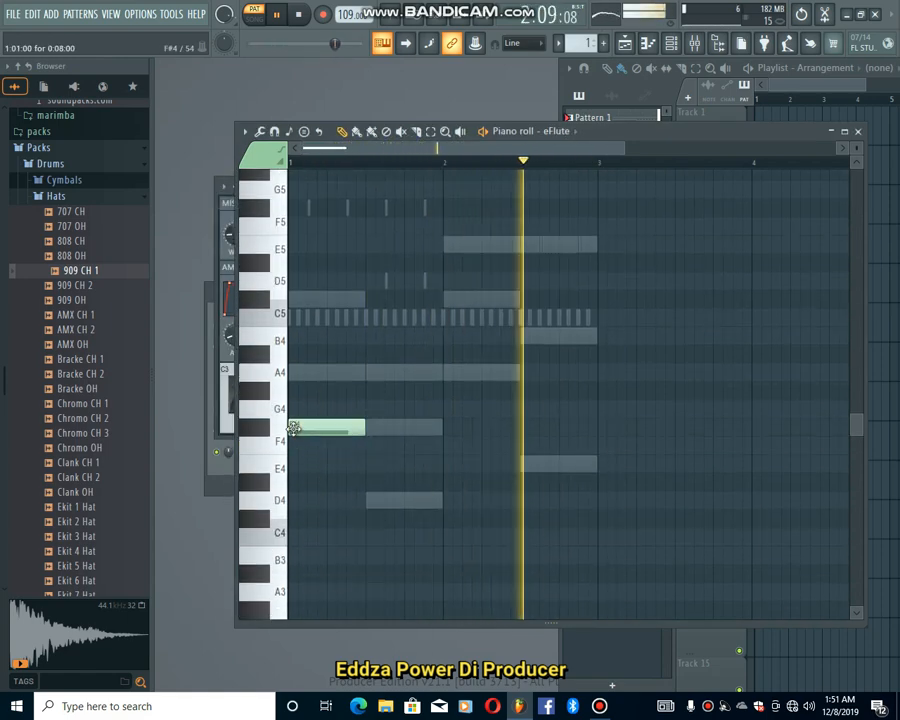
pyautogui.moveTo(367, 428); pyautogui.dragTo(300, 442)
pyautogui.scroll(5, 293, 459)
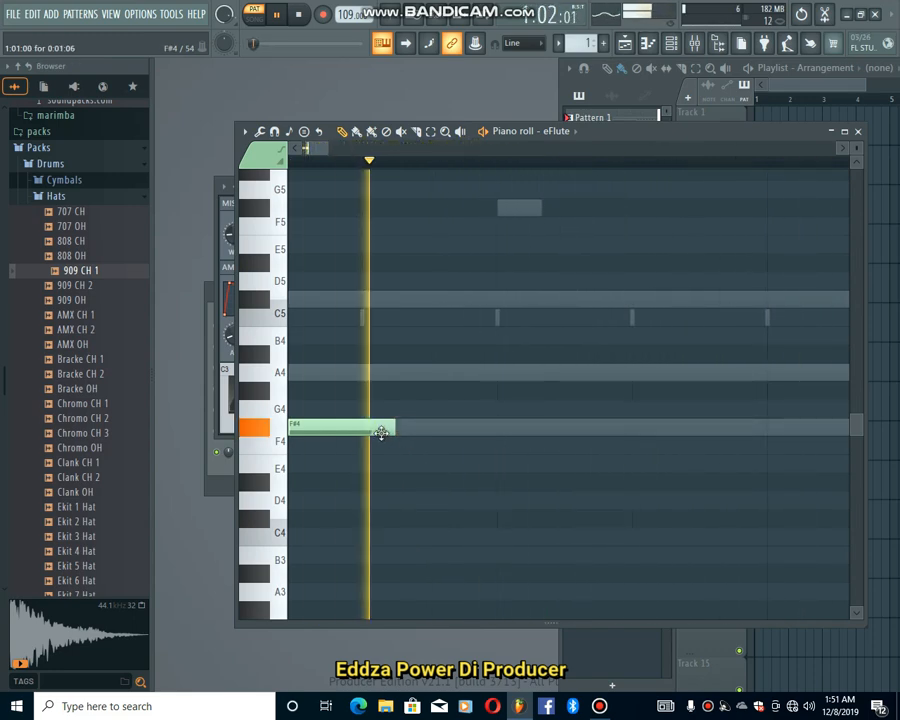
# Add short eFlute notes in bar 1: A5 on step 4 and C#5 on step 7
pyautogui.scroll(-3, 387, 433)
pyautogui.scroll(6, 387, 432)
pyautogui.scroll(-5, 387, 432)
pyautogui.scroll(-1, 403, 311)
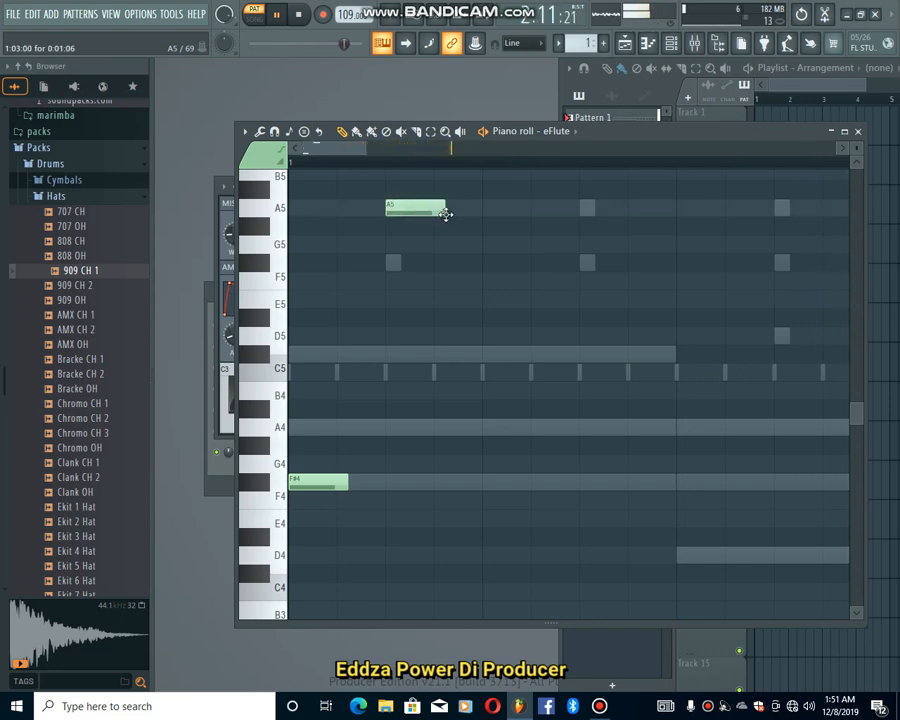
pyautogui.scroll(-3, 426, 370)
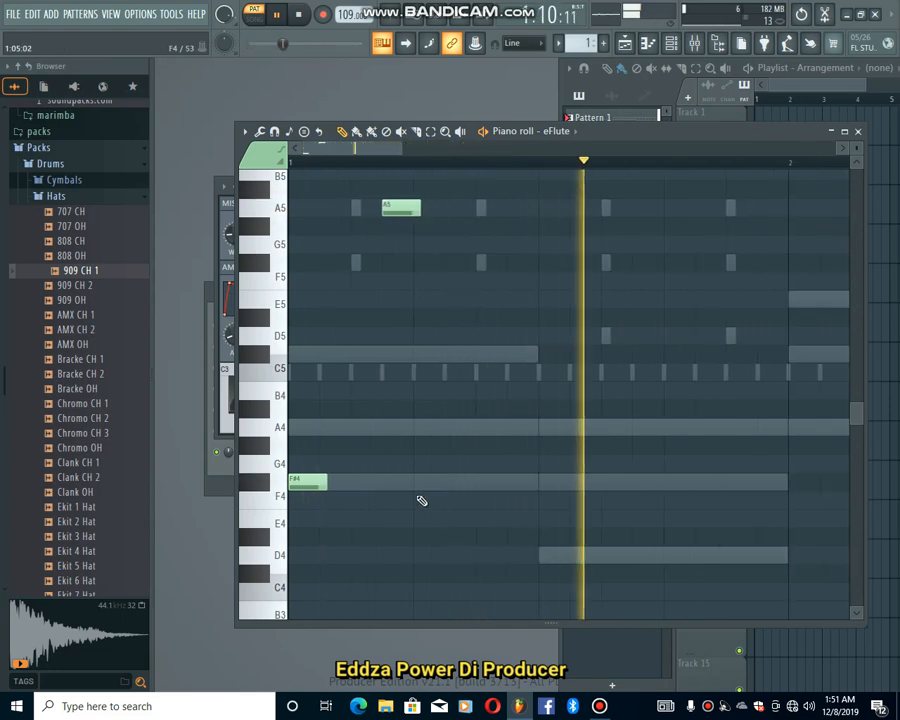
pyautogui.scroll(-1, 400, 470)
pyautogui.click(438, 352)
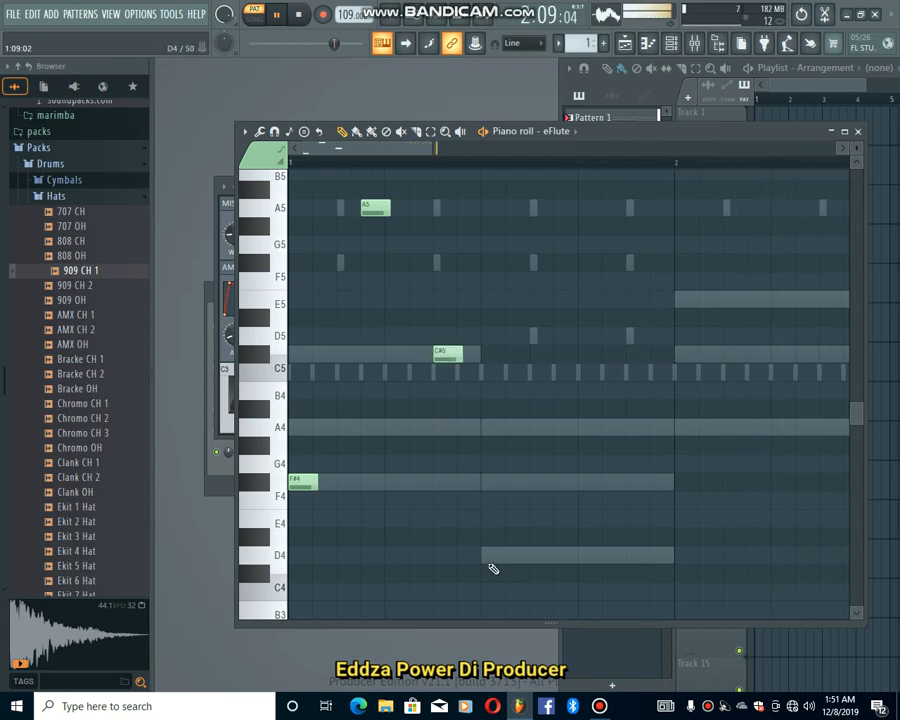
# Continue the eFlute melody in bar 1 with D4 on step 9, A5 on step 12 and A4 on step 15
pyautogui.click(487, 556)
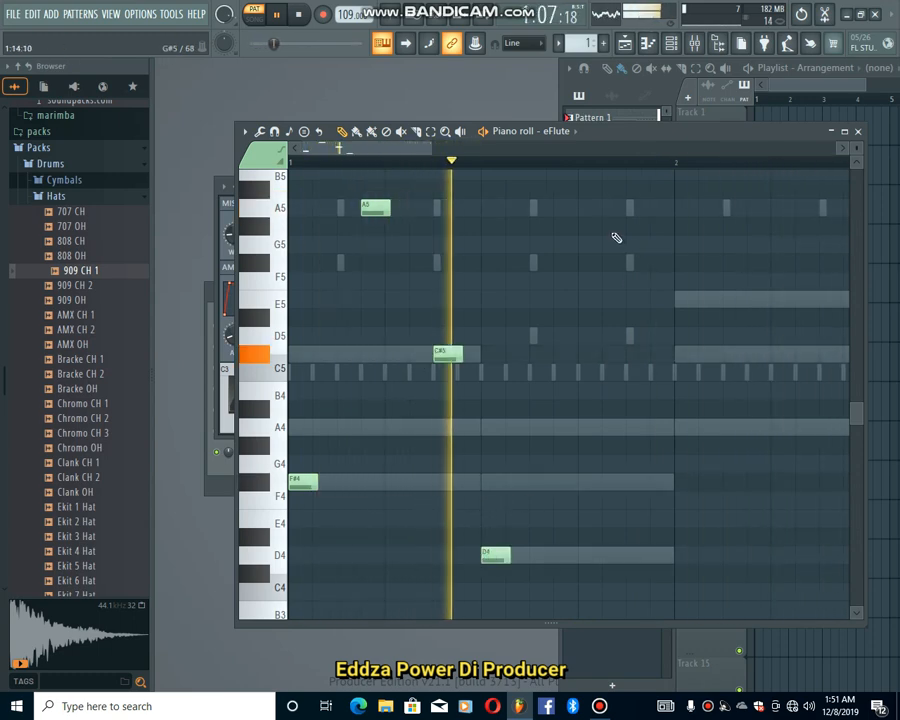
pyautogui.click(588, 209)
pyautogui.moveTo(590, 208); pyautogui.dragTo(571, 212)
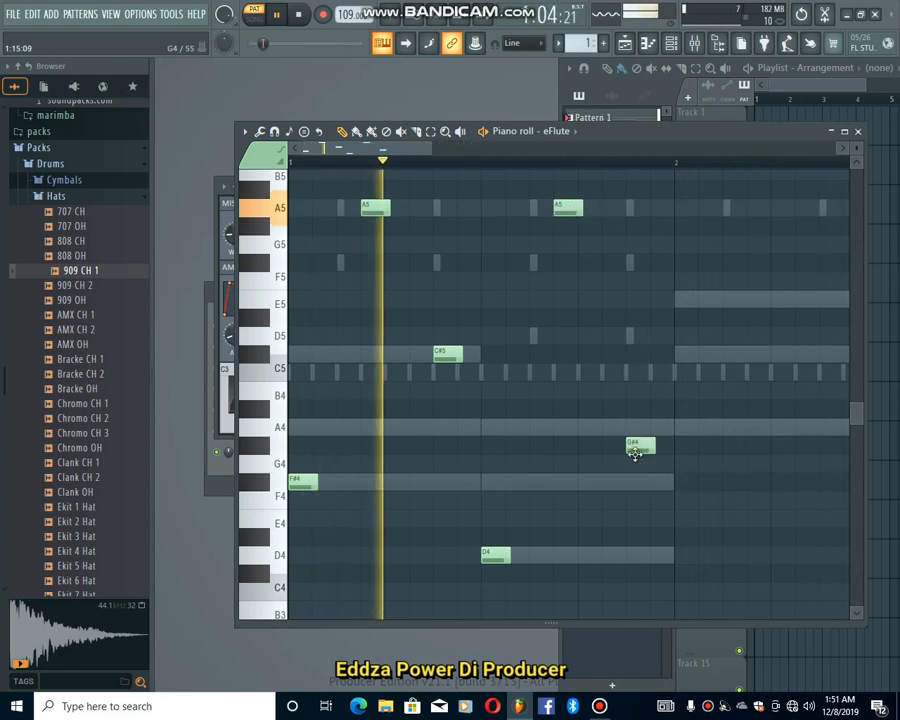
pyautogui.click(633, 427)
pyautogui.rightClick(641, 448)
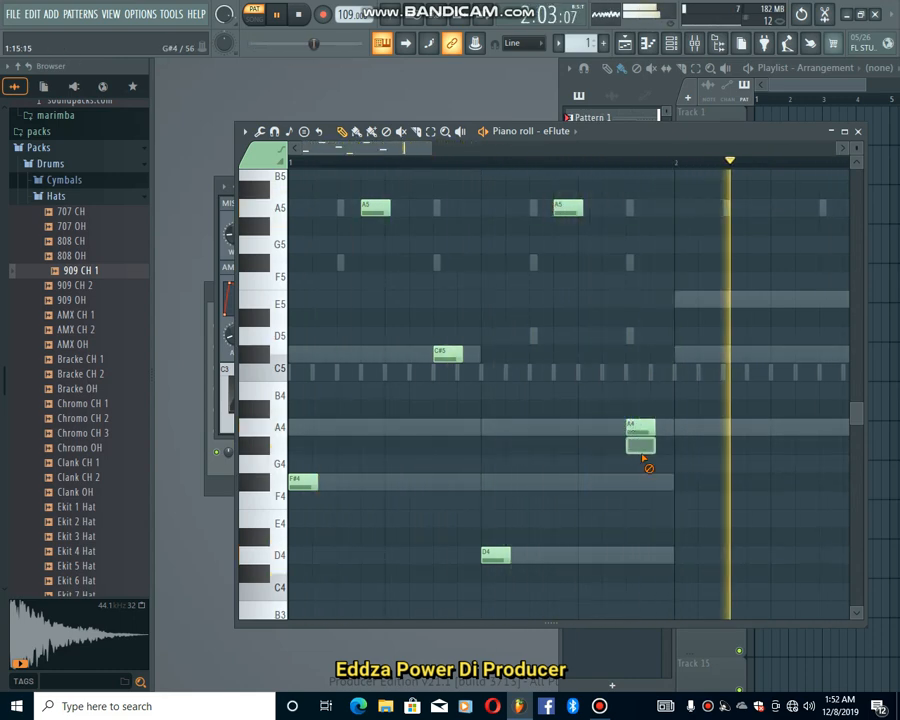
# Start bar 2 of the eFlute melody with short A4 and E5 notes on steps 1 and 4
pyautogui.scroll(-2, 583, 432)
pyautogui.click(580, 428)
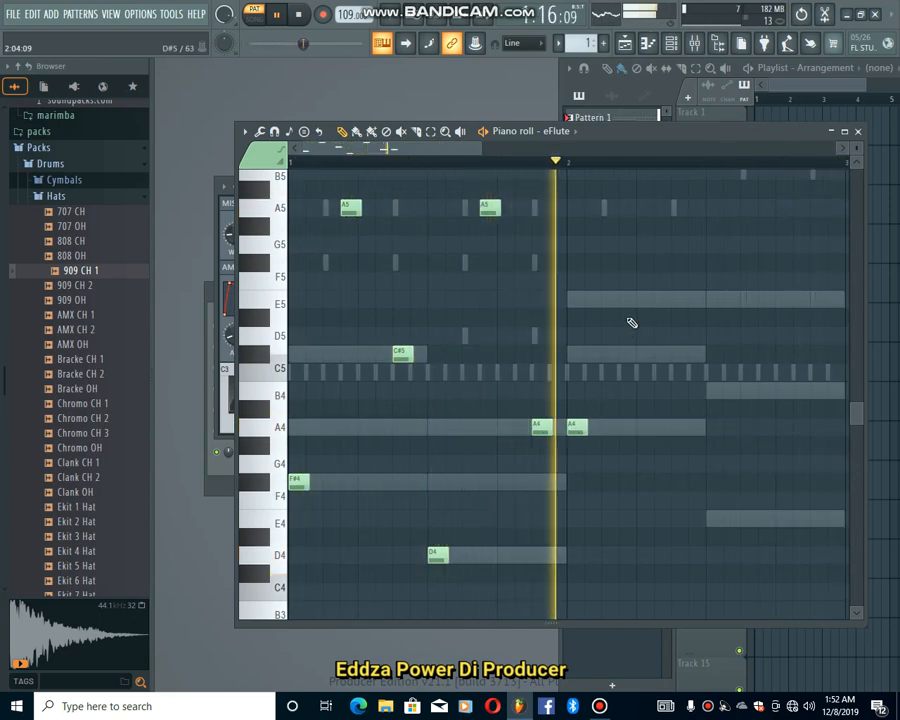
pyautogui.click(643, 301)
pyautogui.moveTo(642, 302); pyautogui.dragTo(625, 302)
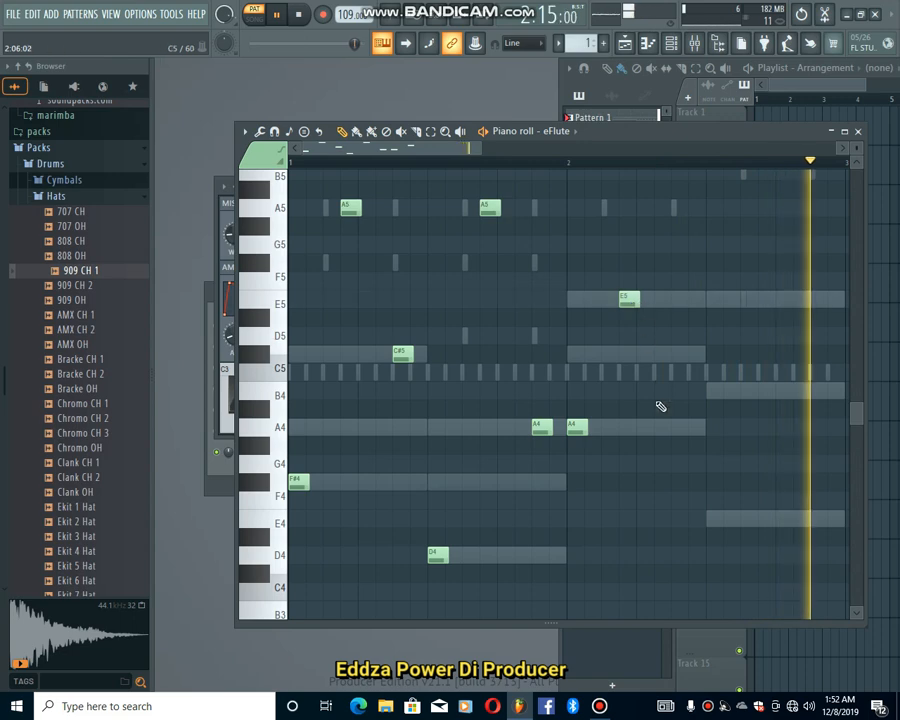
# Complete bar 2 of the eFlute melody with C#5 on step 7, E4 on step 9, E5 on step 12 and B4 on step 15
pyautogui.scroll(-2, 541, 521)
pyautogui.click(643, 519)
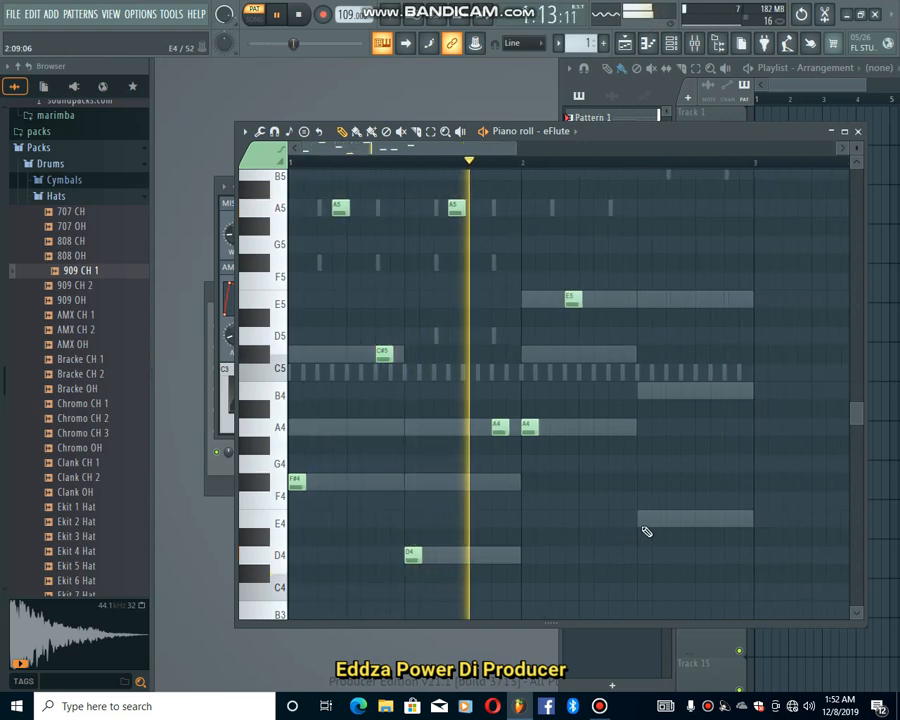
pyautogui.click(688, 299)
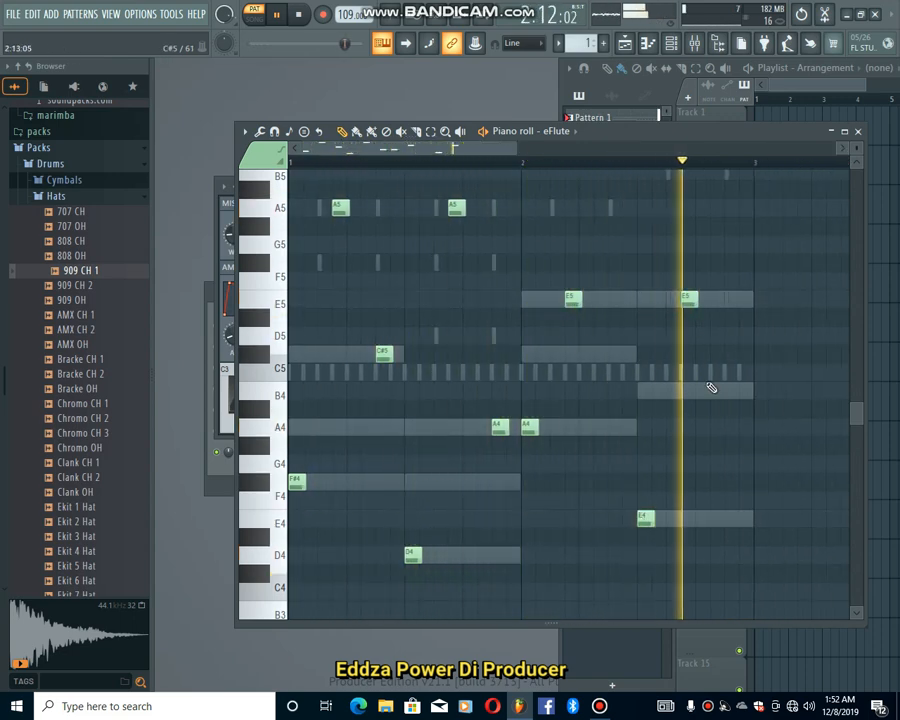
pyautogui.click(730, 390)
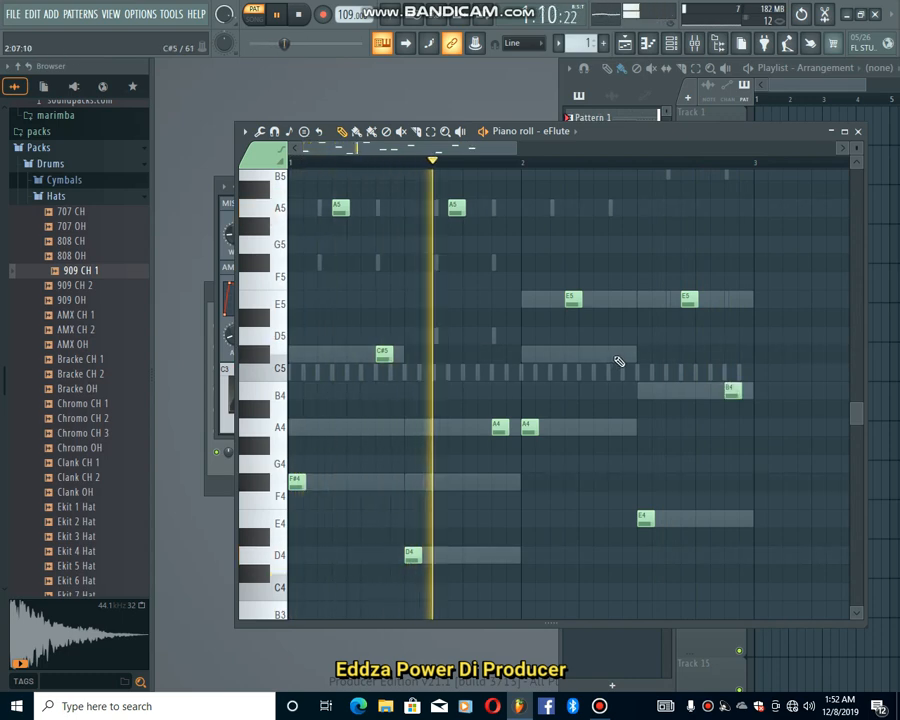
pyautogui.click(615, 354)
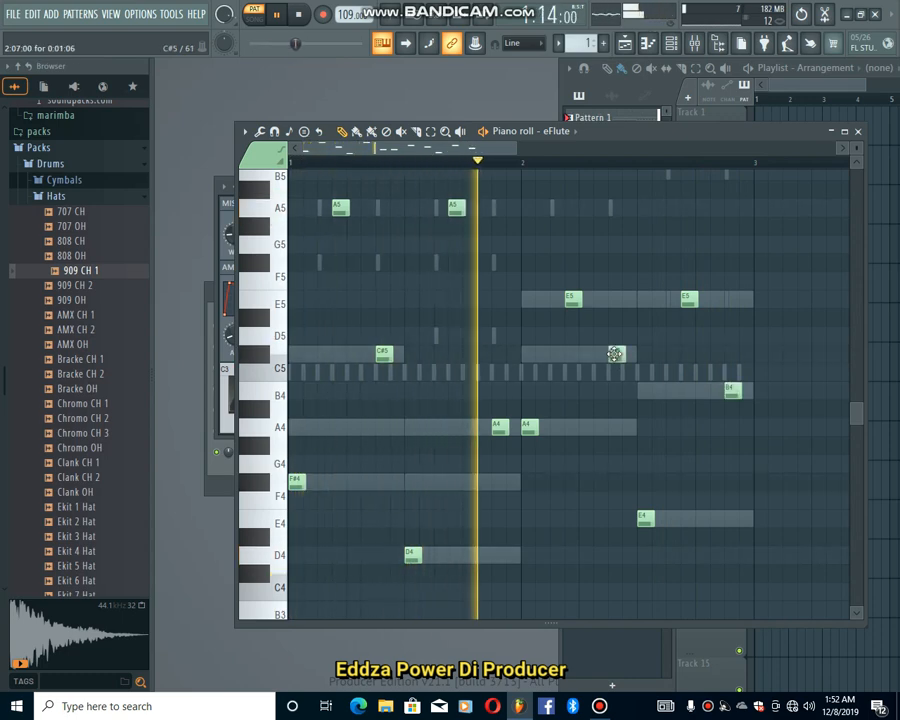
# Add a Morphine channel with the PRC Fairy FG percussion preset and open its piano roll
pyautogui.click(694, 43)
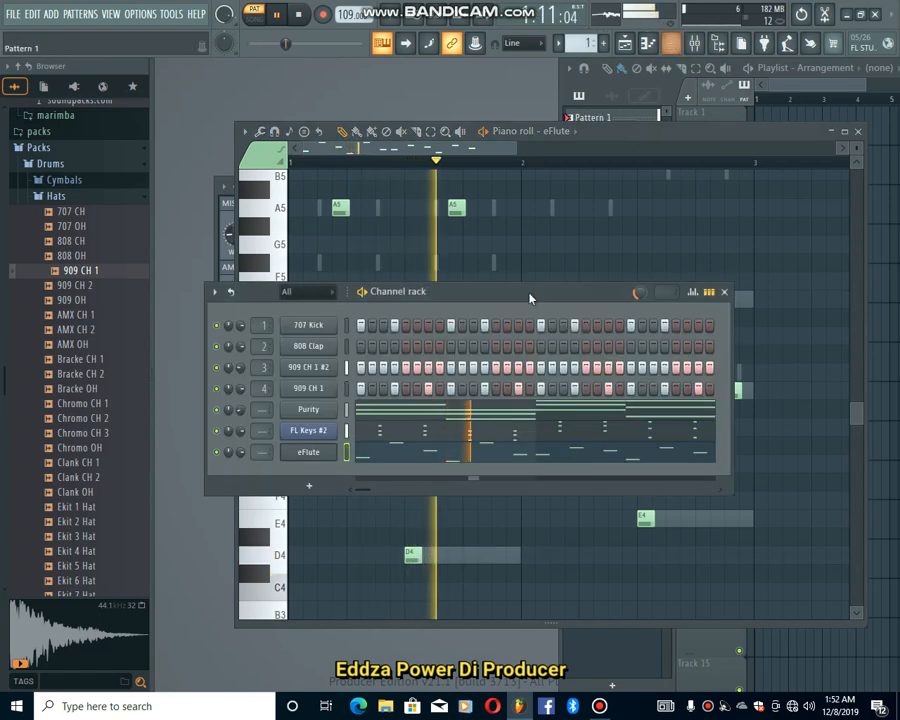
pyautogui.click(312, 488)
pyautogui.click(440, 210)
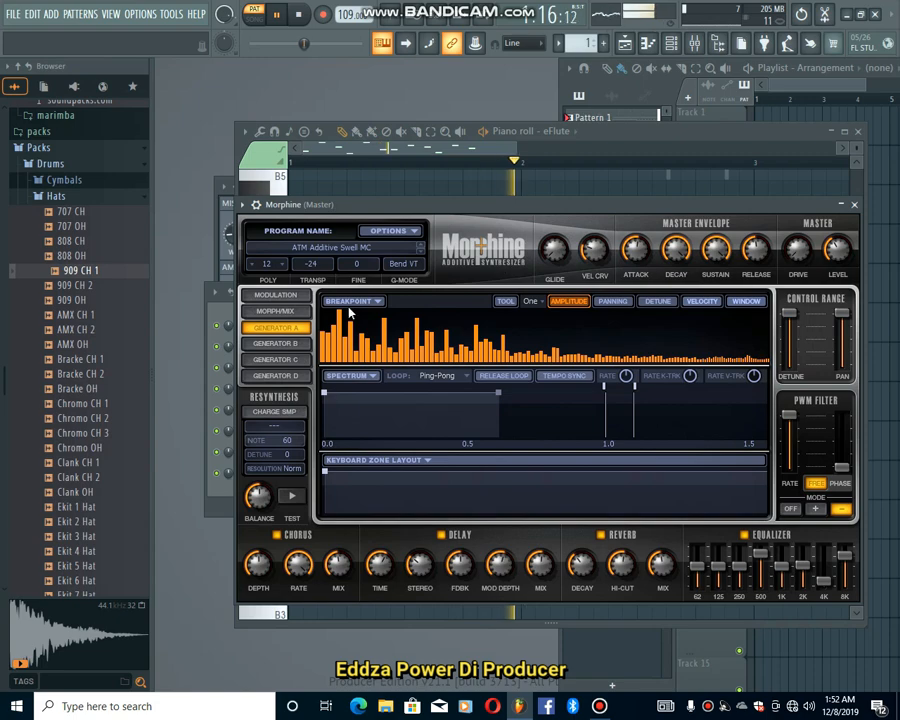
pyautogui.click(330, 253)
pyautogui.click(444, 437)
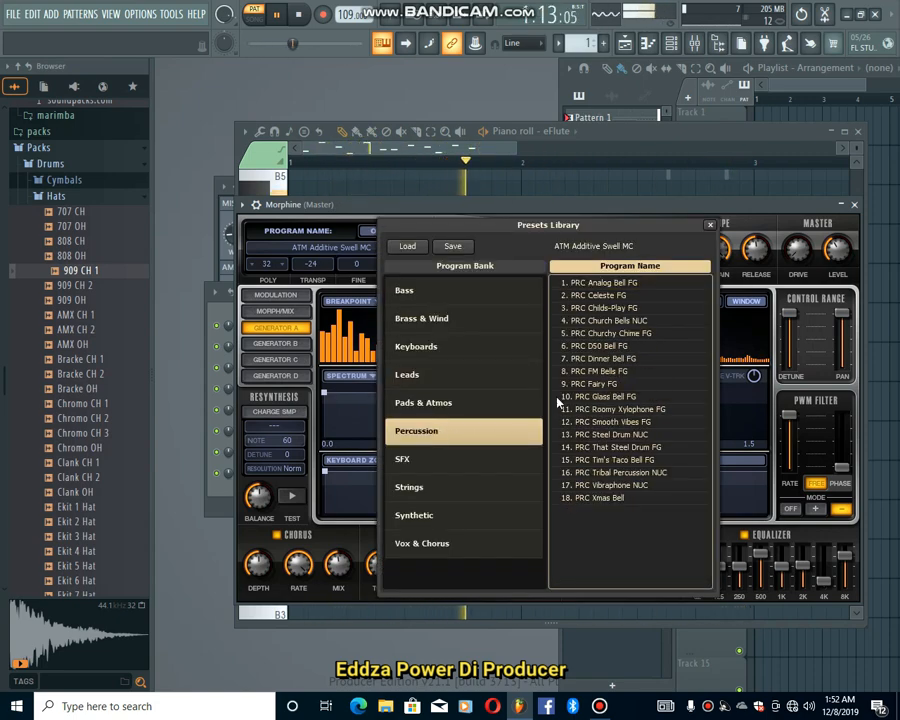
pyautogui.click(583, 386)
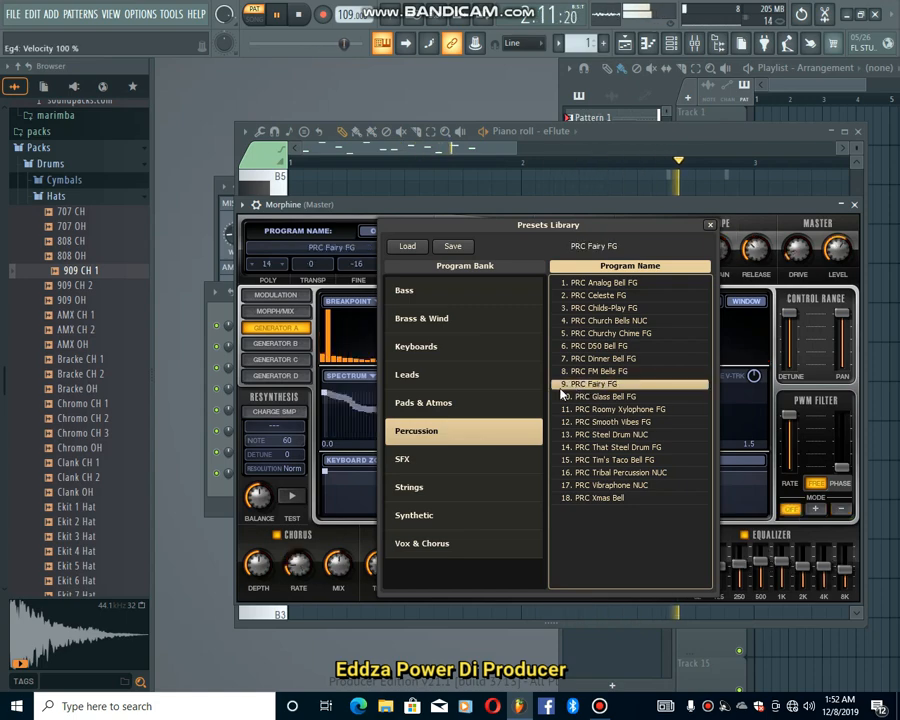
pyautogui.click(242, 206)
pyautogui.click(258, 224)
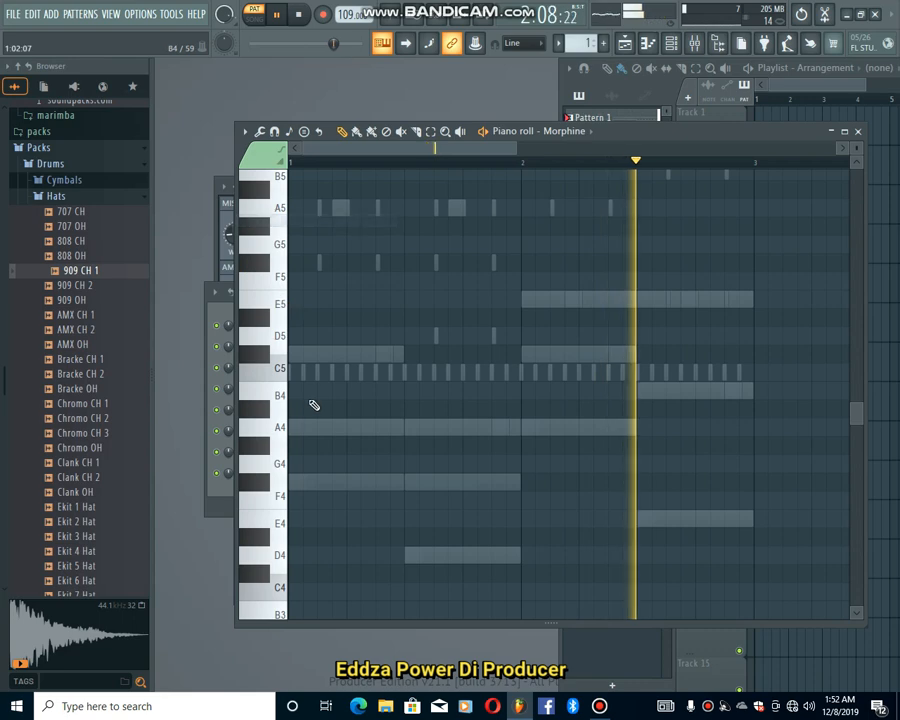
# Place short Morphine notes in bar 1: F#4 on step 2, C#5 on step 6, D4 on step 10 and A4 on step 14
pyautogui.click(322, 482)
pyautogui.moveTo(315, 487); pyautogui.dragTo(313, 486)
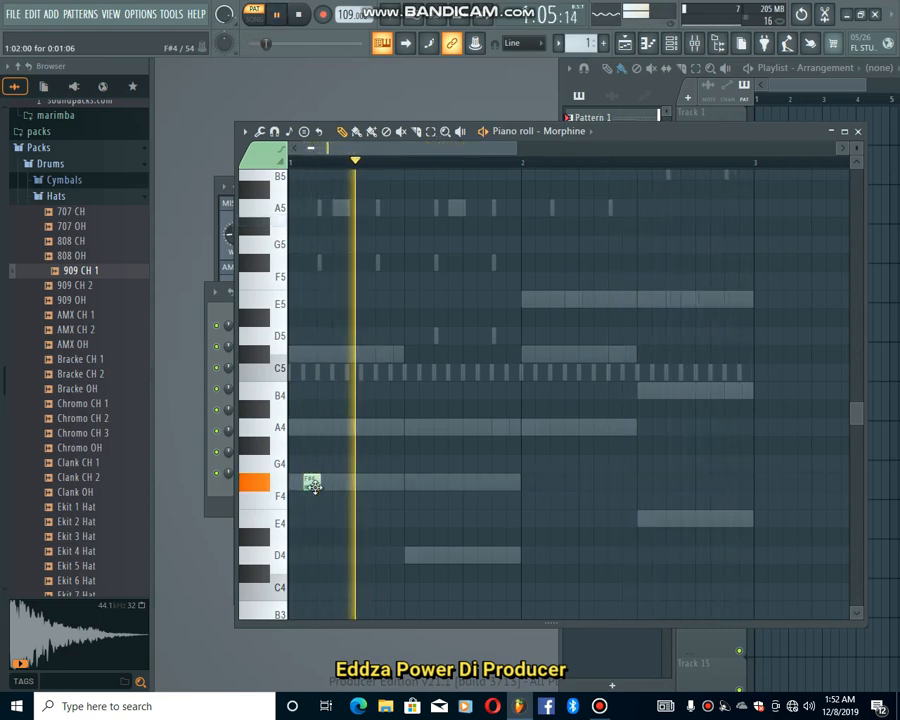
pyautogui.click(365, 355)
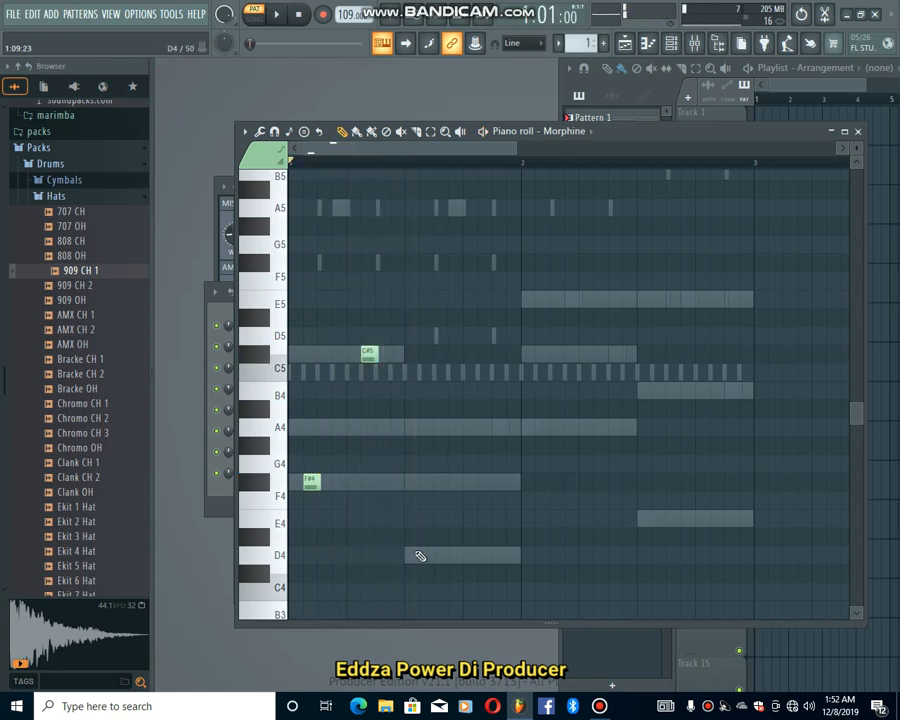
pyautogui.click(428, 553)
pyautogui.press('space')
pyautogui.press('space')
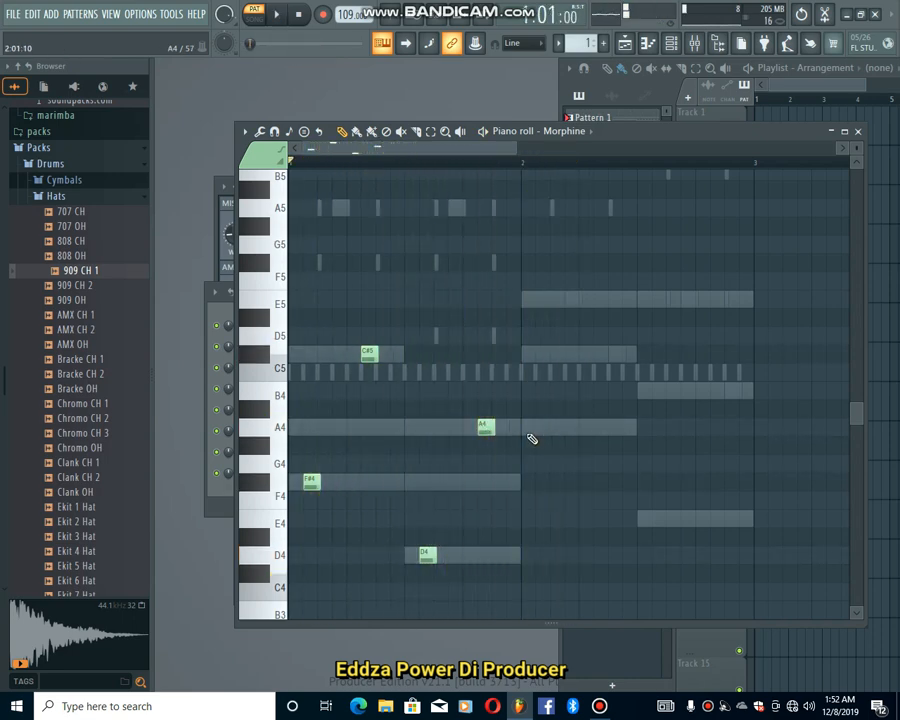
# Place short Morphine notes in bar 2: A4 on step 2, E5 on step 6, E4 on step 10 and B4 on step 14
pyautogui.click(537, 425)
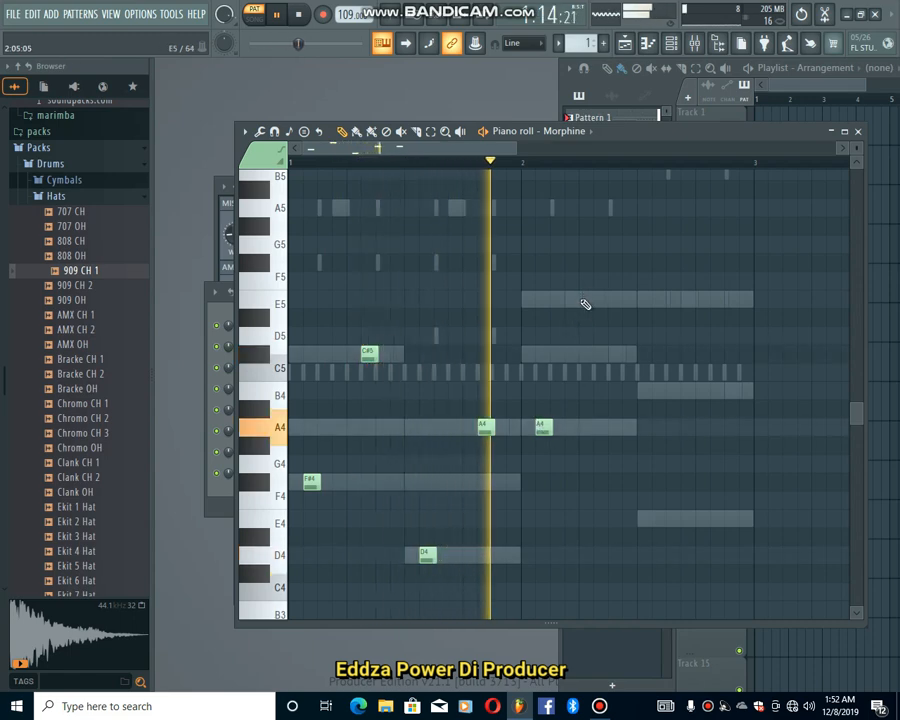
pyautogui.click(588, 299)
pyautogui.click(644, 517)
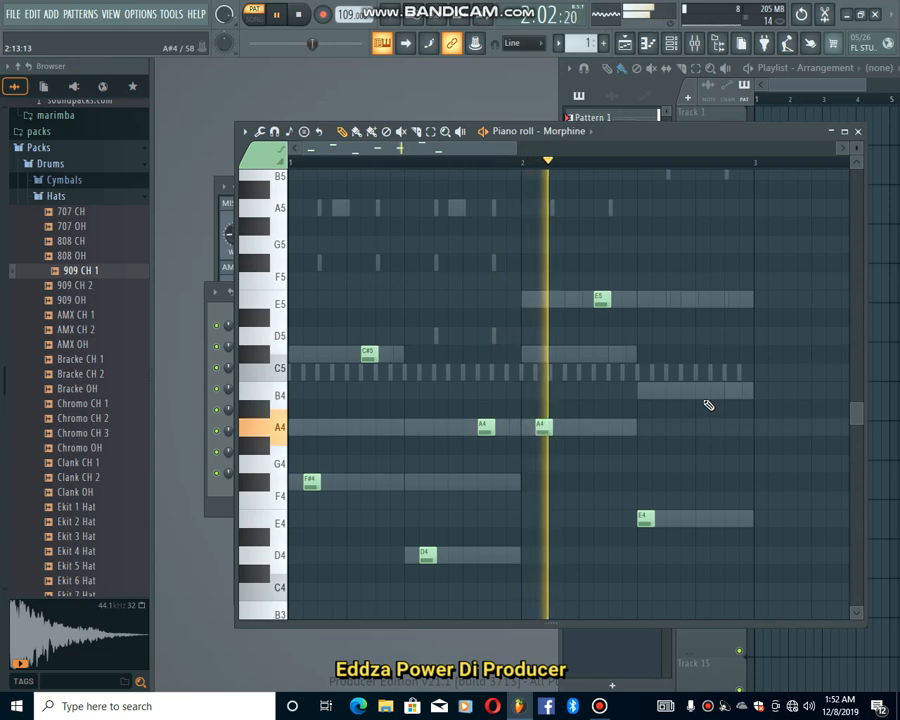
pyautogui.click(714, 390)
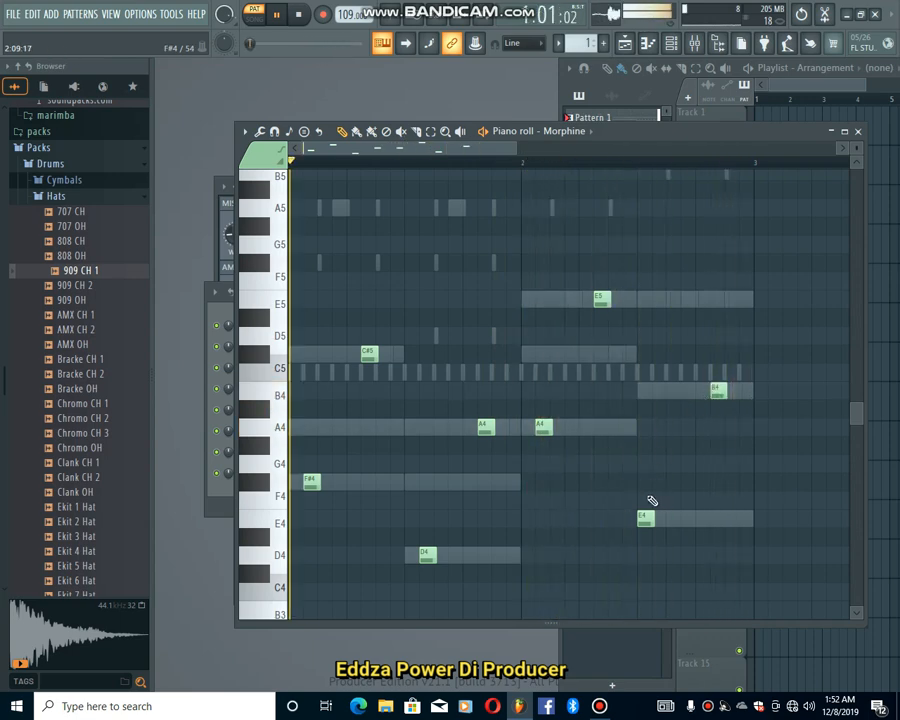
pyautogui.moveTo(642, 517); pyautogui.dragTo(664, 521)
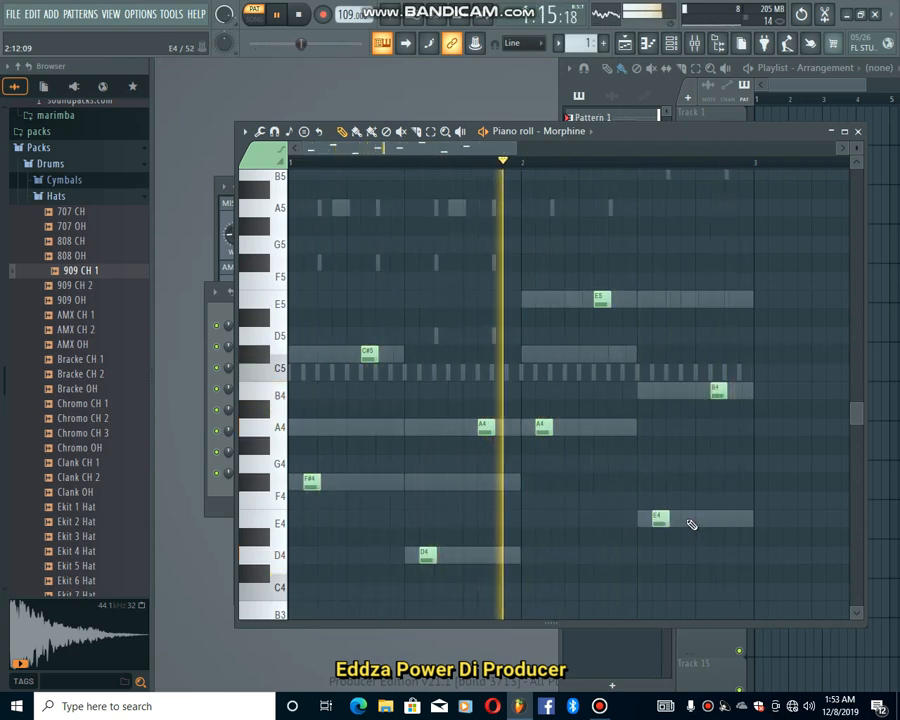
# Try the Morphine melody one octave lower
pyautogui.hotkey('ctrl', 'Down')
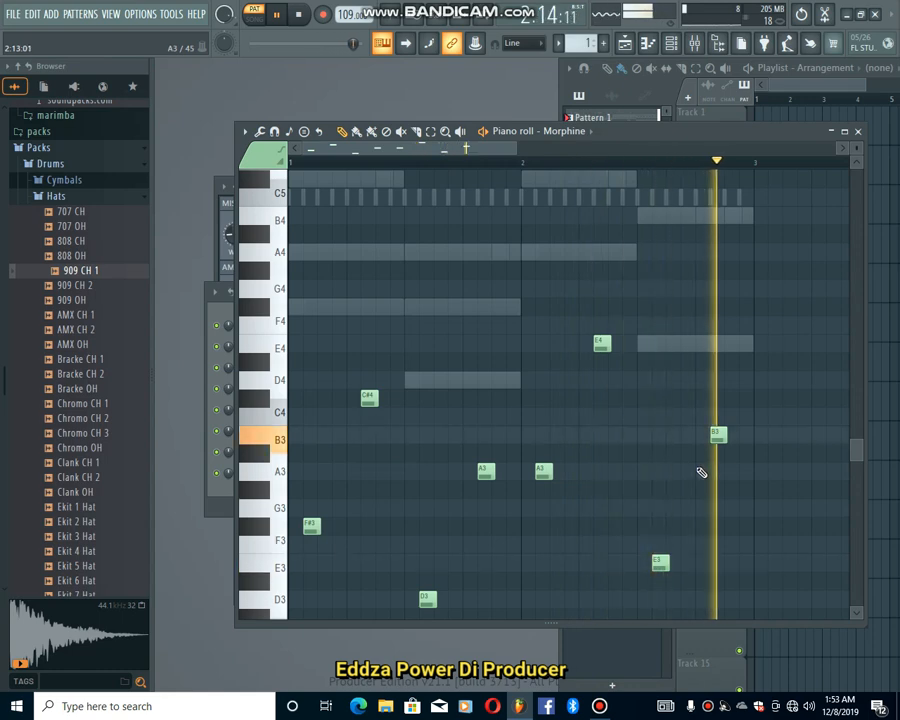
pyautogui.hotkey('ctrl', 'Up')
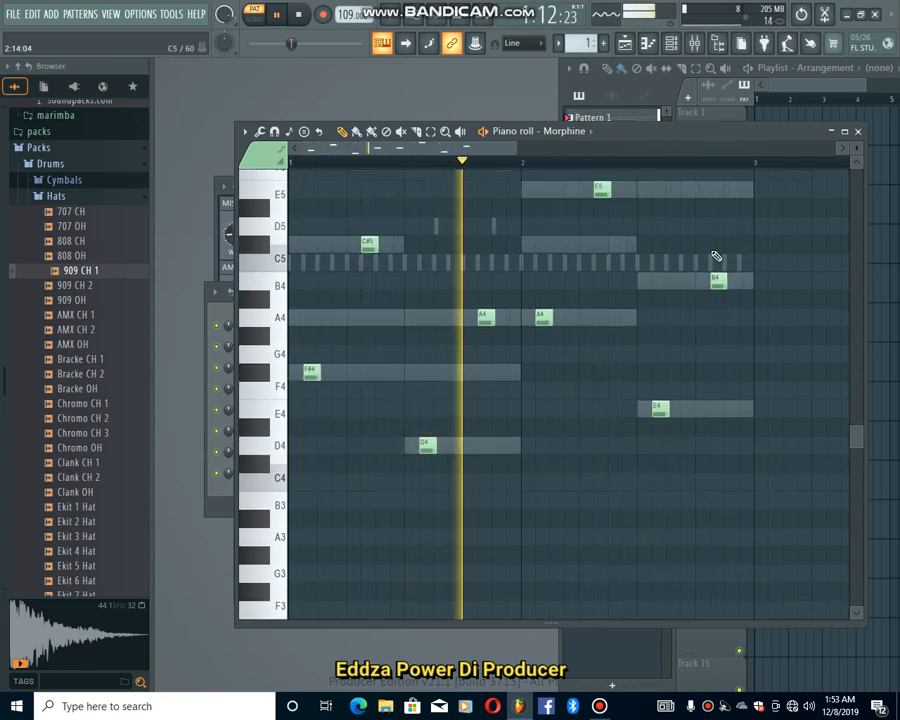
# Select all the Morphine notes and shorten them to about half a step each
pyautogui.moveTo(738, 234); pyautogui.dragTo(300, 600)
pyautogui.scroll(4, 295, 480)
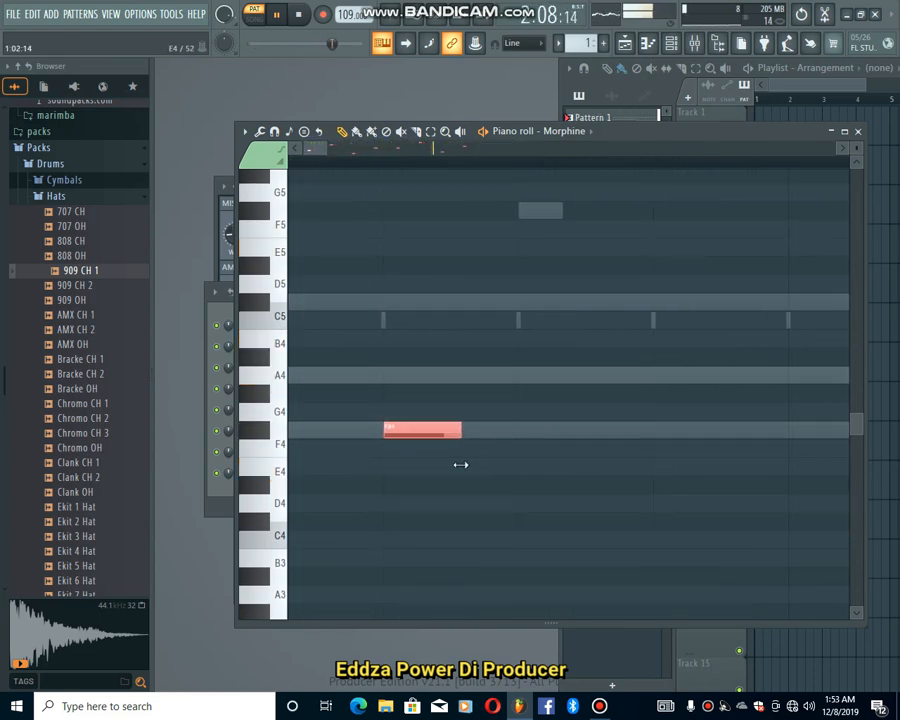
pyautogui.scroll(-8, 452, 472)
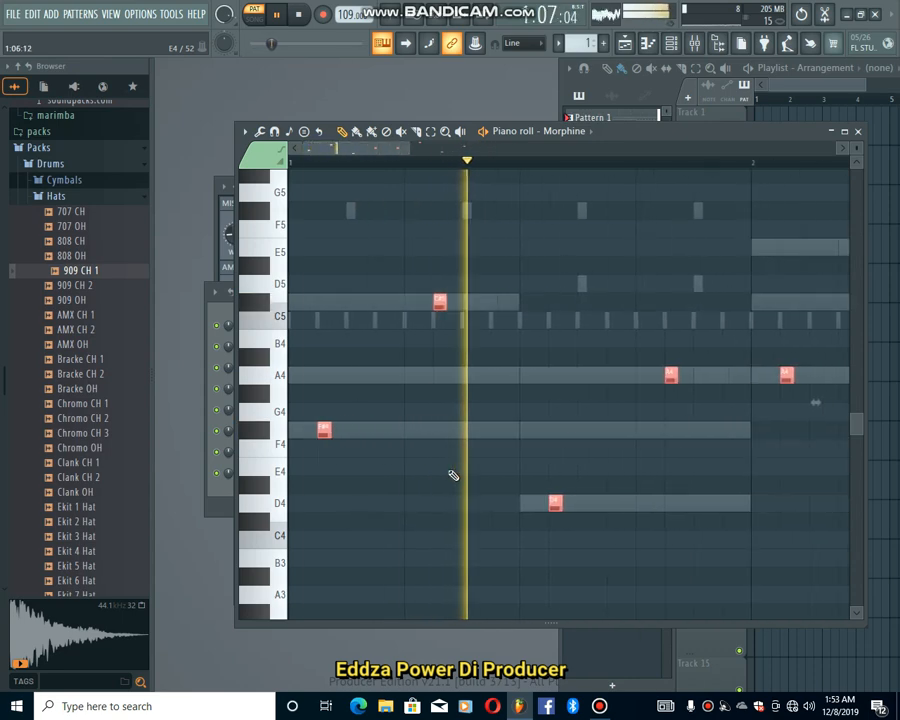
# Replace the 808 Clap sample with 707 Snare and place hits on steps 7, 15, 23 and 31
pyautogui.click(673, 46)
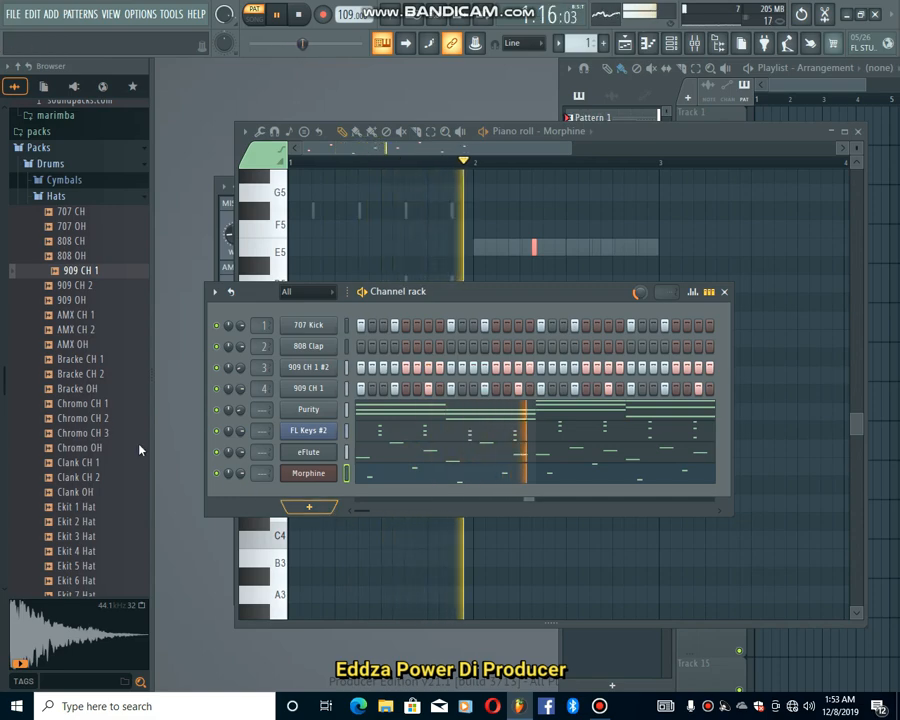
pyautogui.scroll(2, 82, 277)
pyautogui.click(75, 288)
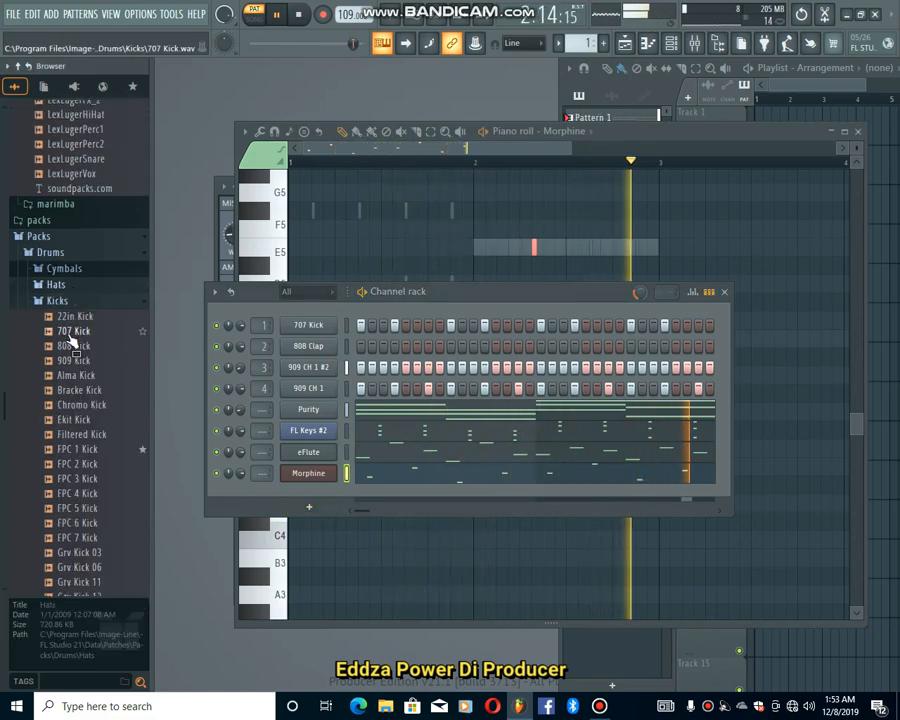
pyautogui.click(78, 304)
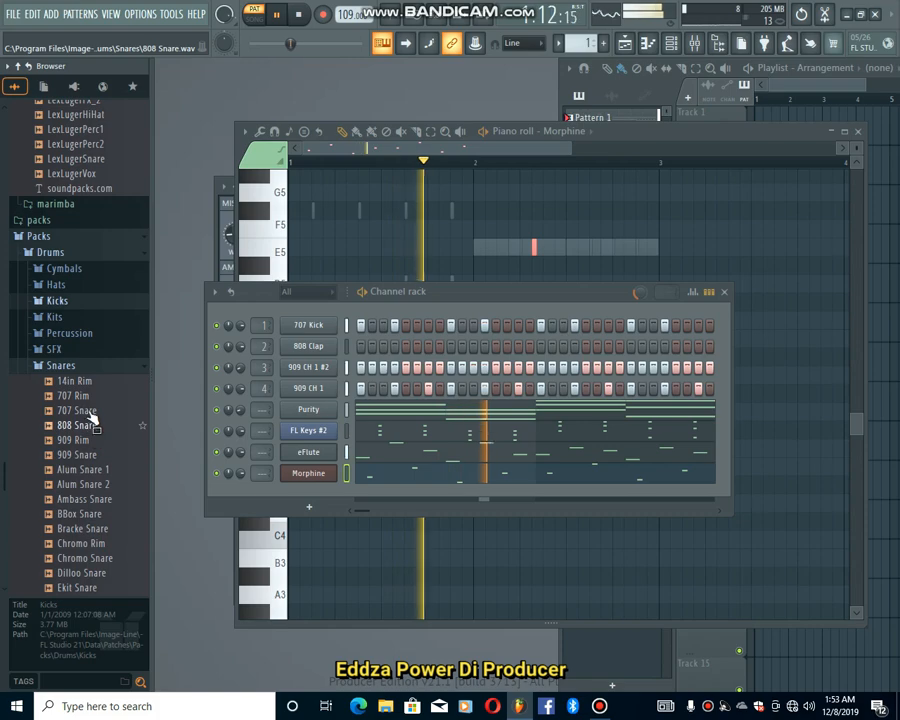
pyautogui.moveTo(84, 411); pyautogui.dragTo(322, 346)
pyautogui.click(519, 347)
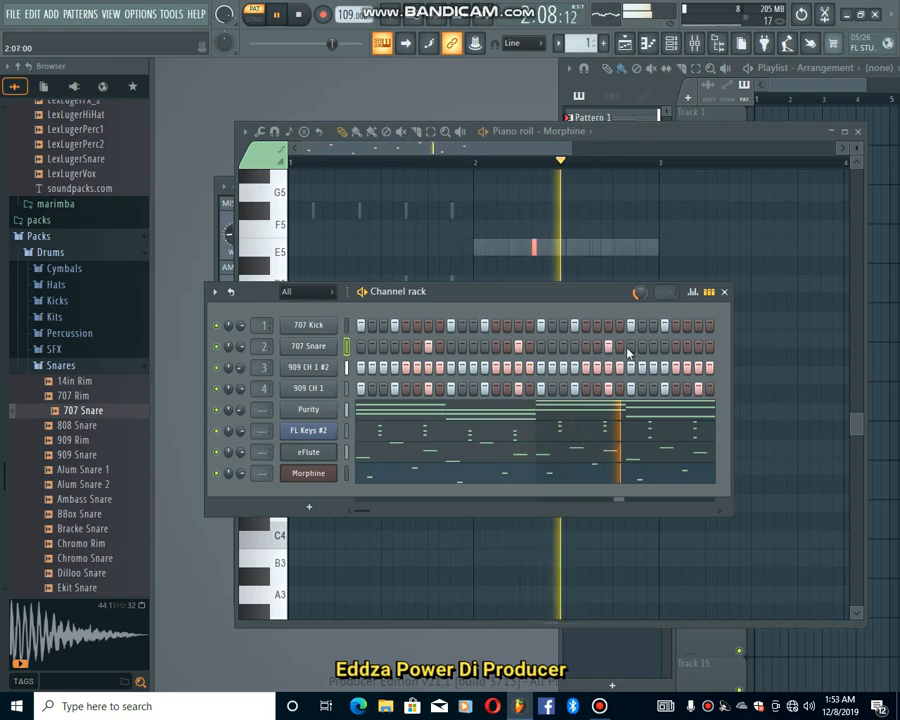
pyautogui.click(698, 347)
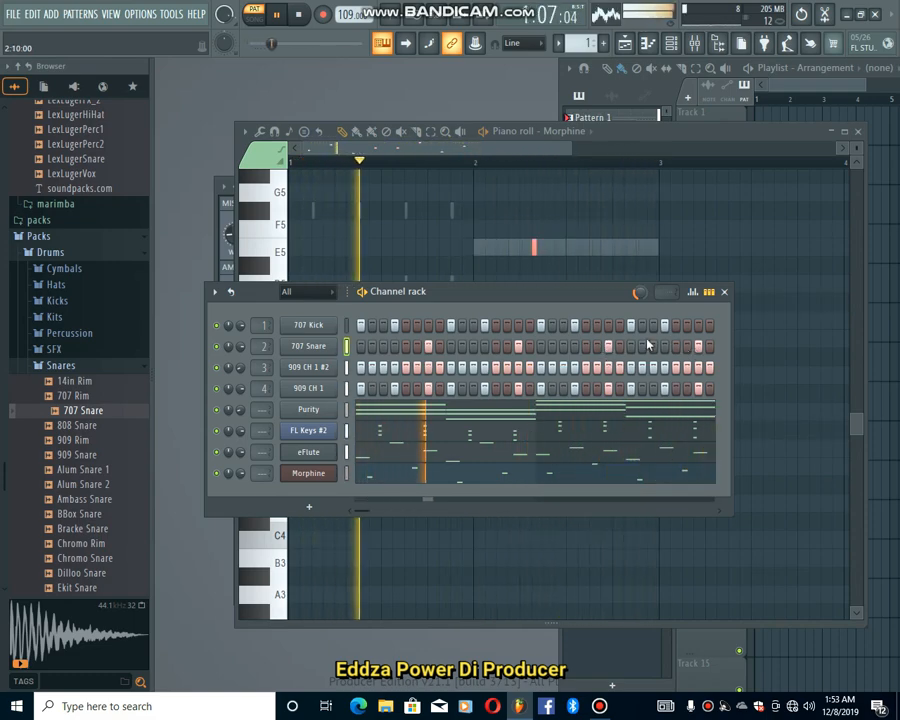
# Add a FLEX channel and open the General Midi Library pack
pyautogui.click(315, 509)
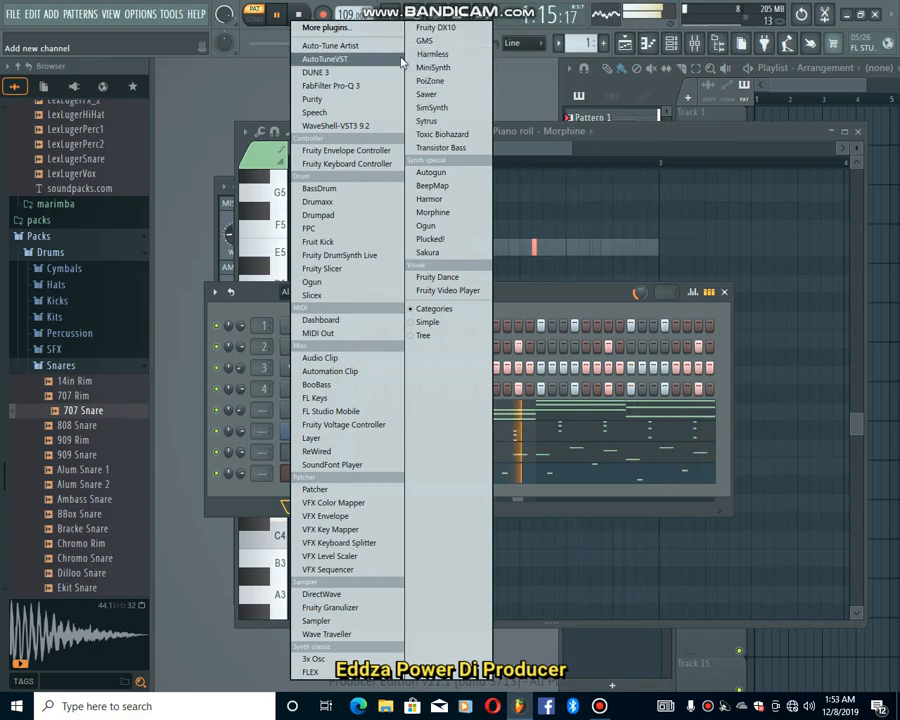
pyautogui.click(326, 676)
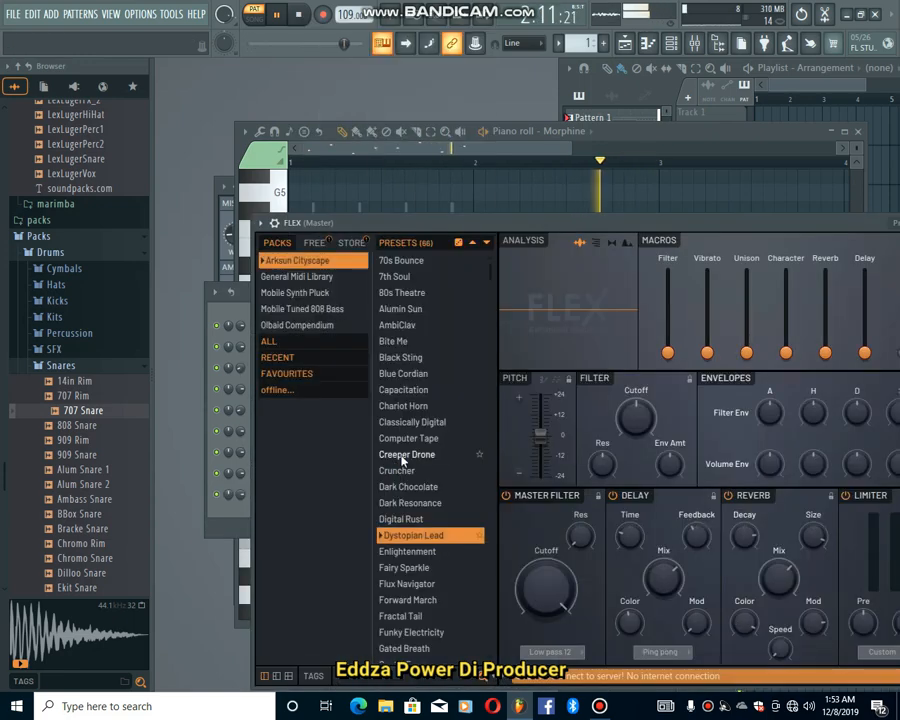
pyautogui.click(300, 277)
# Browse the General Midi Library presets in FLEX and load the Flute preset
pyautogui.scroll(-10, 430, 500)
pyautogui.scroll(-15, 430, 545)
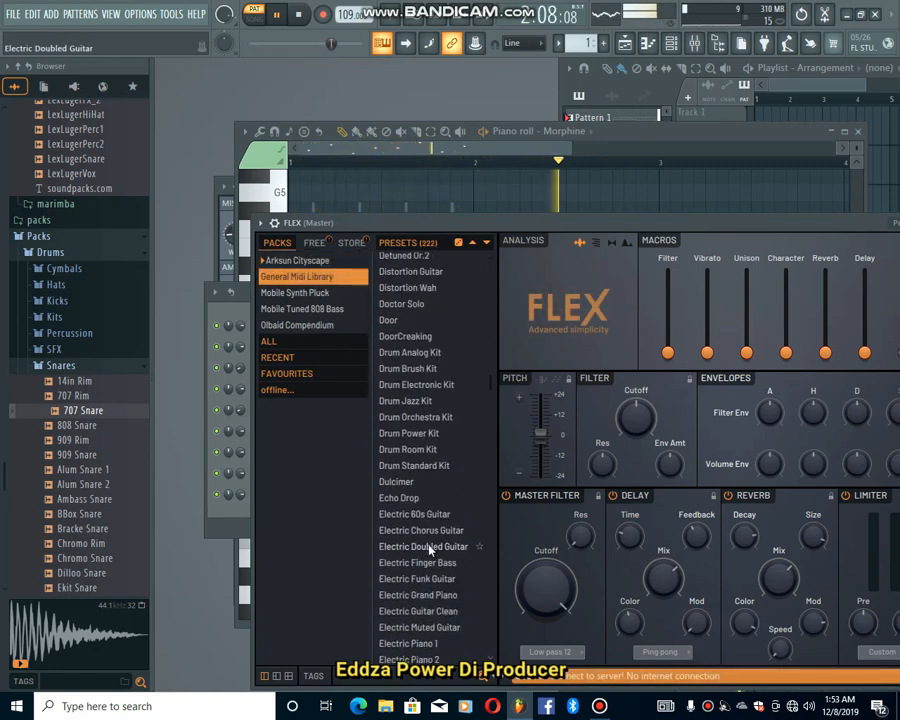
pyautogui.scroll(-14, 430, 550)
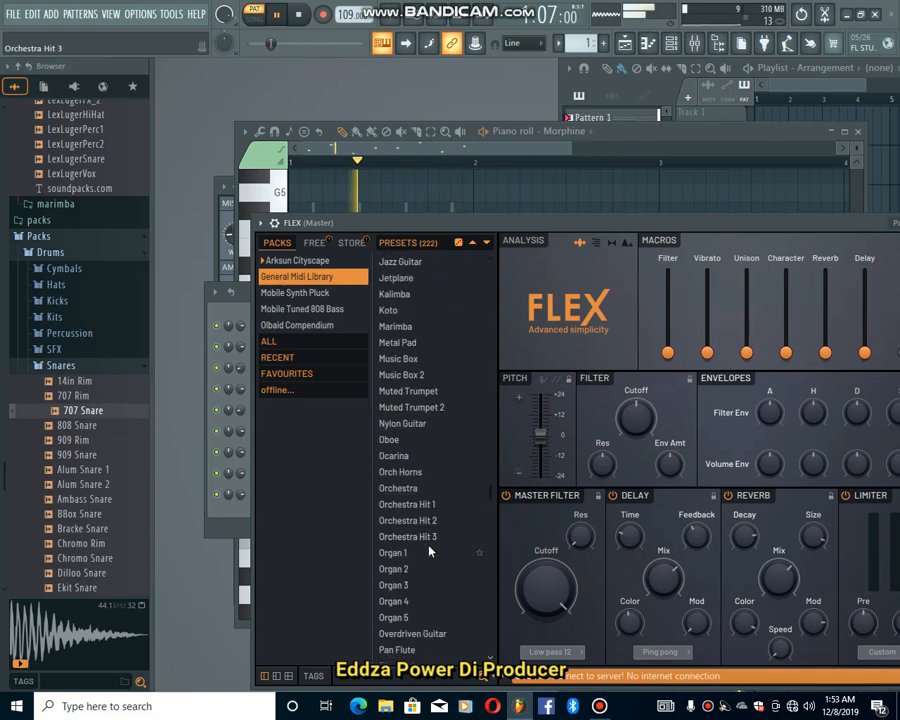
pyautogui.scroll(-15, 428, 548)
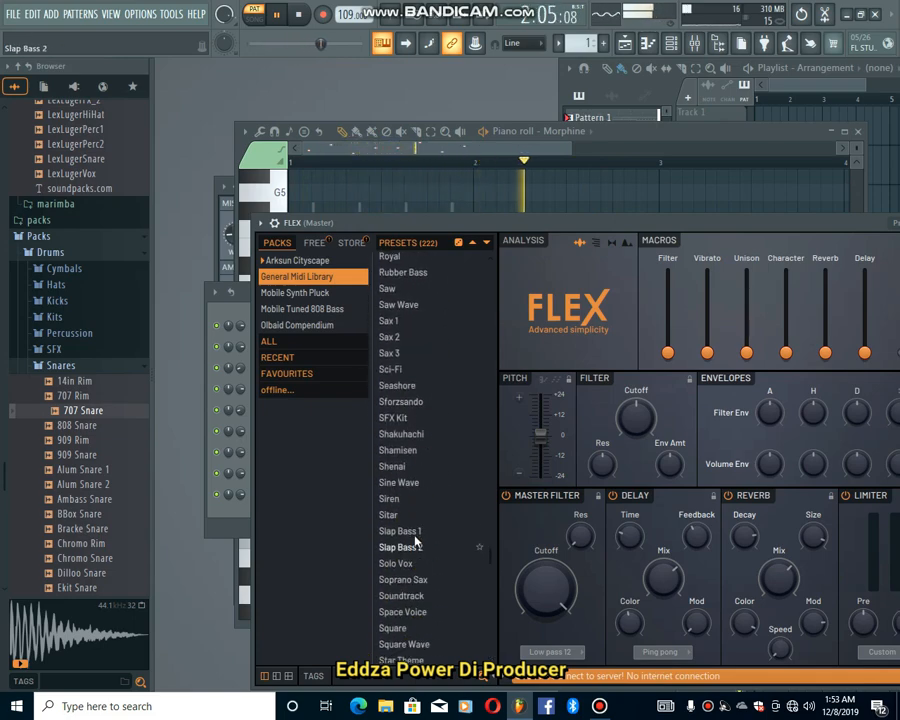
pyautogui.scroll(-5, 415, 540)
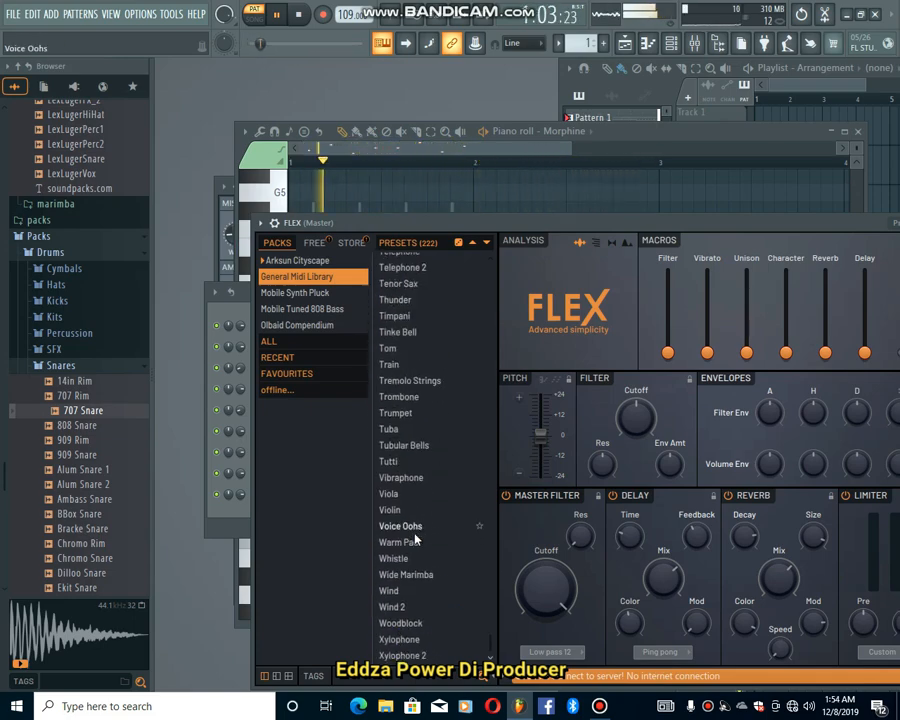
pyautogui.scroll(8, 416, 520)
pyautogui.scroll(15, 413, 400)
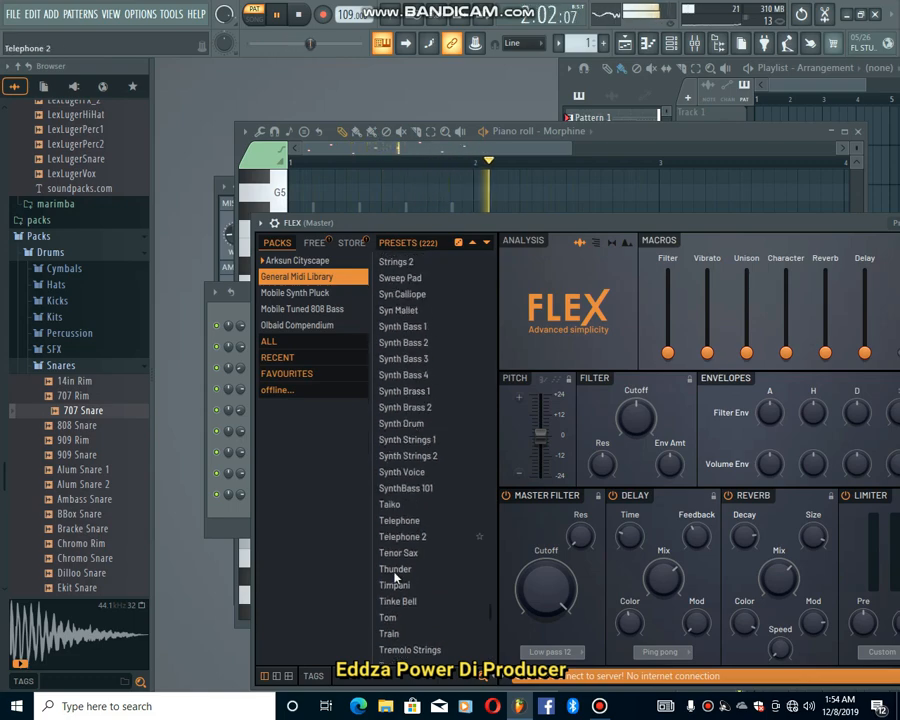
pyautogui.scroll(10, 415, 425)
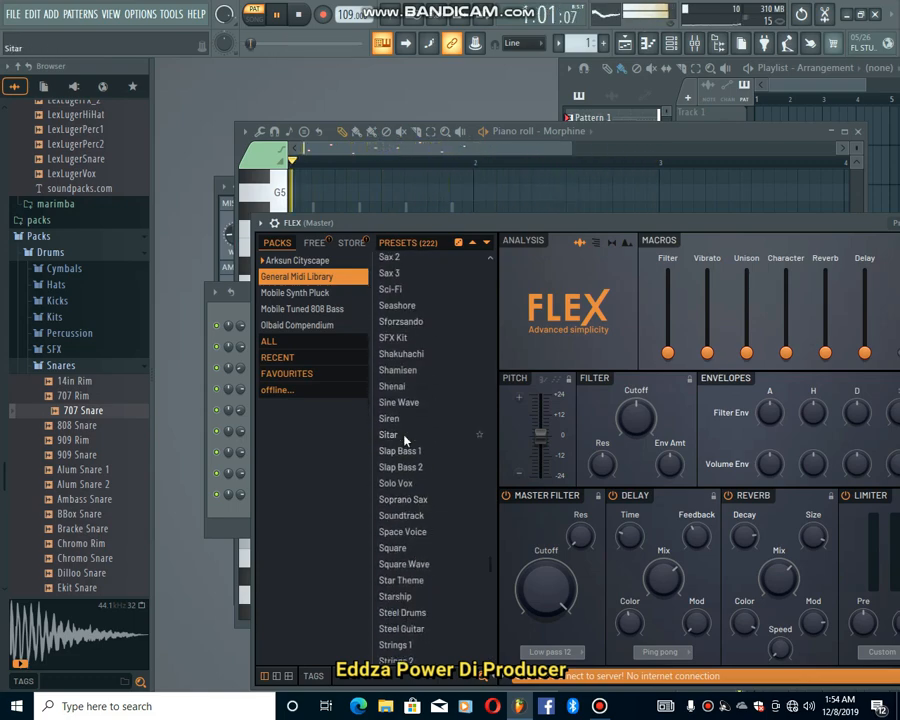
pyautogui.scroll(10, 398, 492)
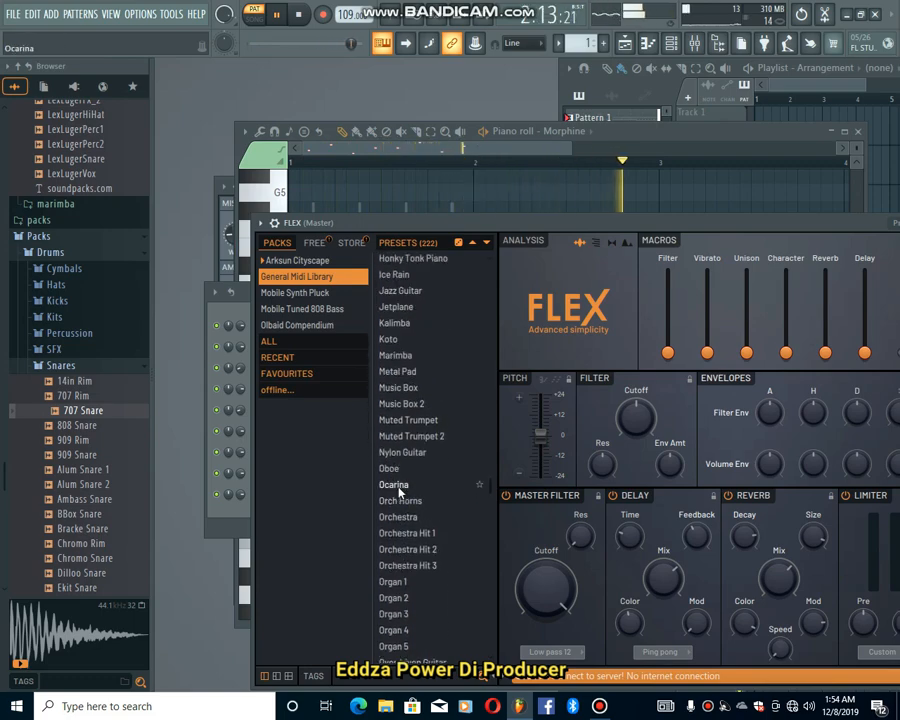
pyautogui.scroll(8, 398, 492)
pyautogui.scroll(12, 383, 378)
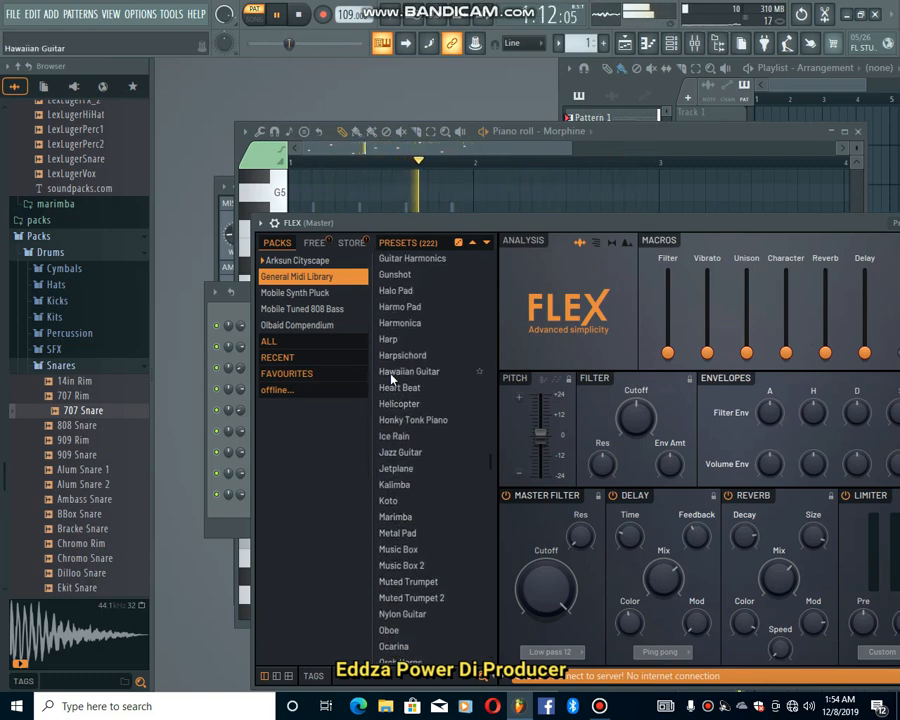
pyautogui.click(403, 289)
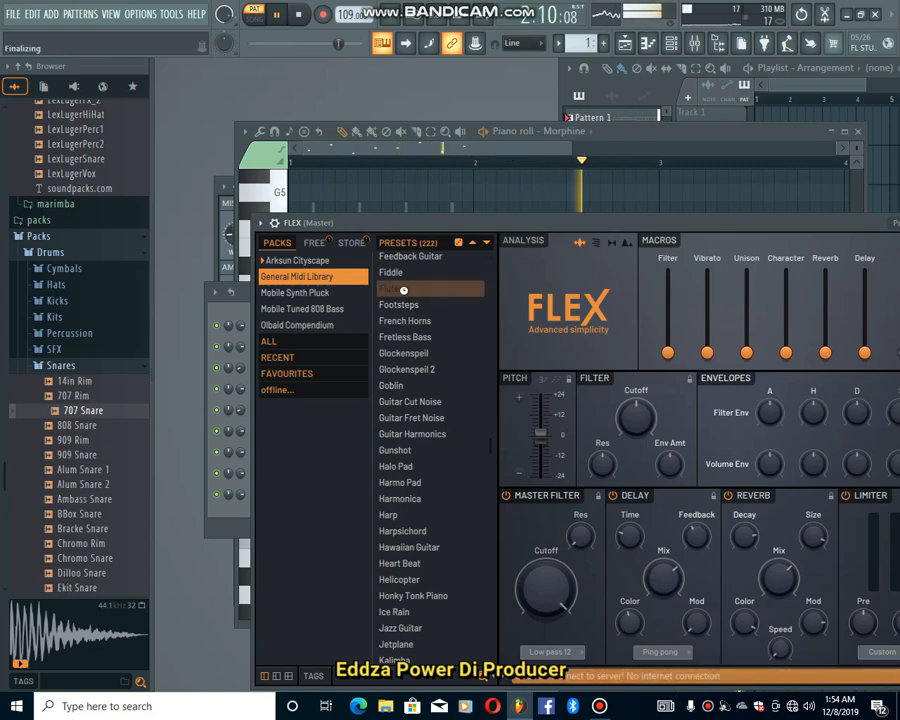
# Open the Flute channel's piano roll and place a four-step C#6 note starting at step 4 of bar 1
pyautogui.click(261, 225)
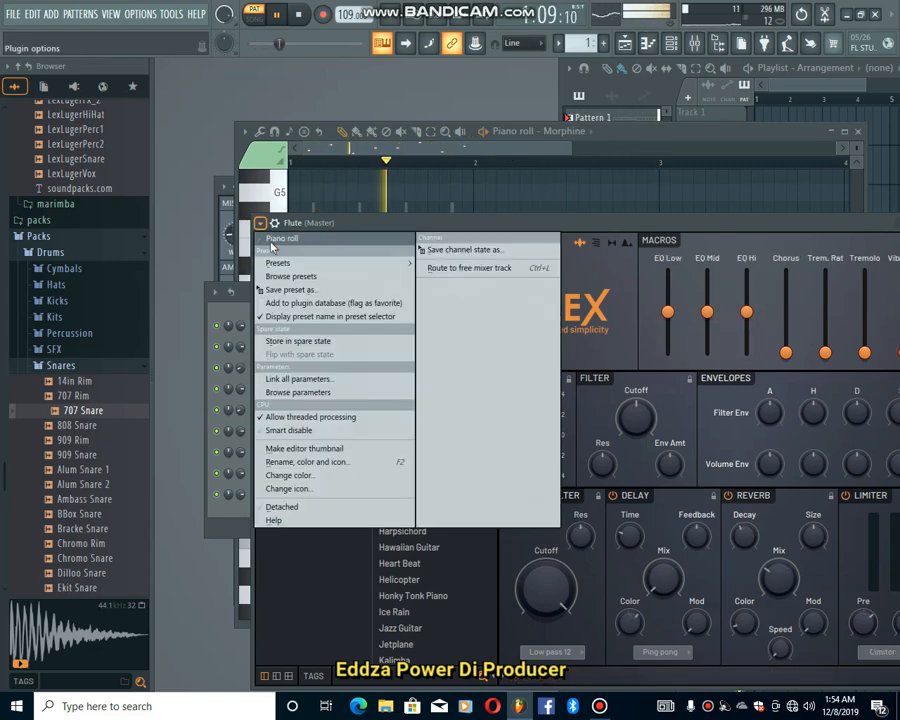
pyautogui.click(273, 239)
pyautogui.scroll(5, 348, 330)
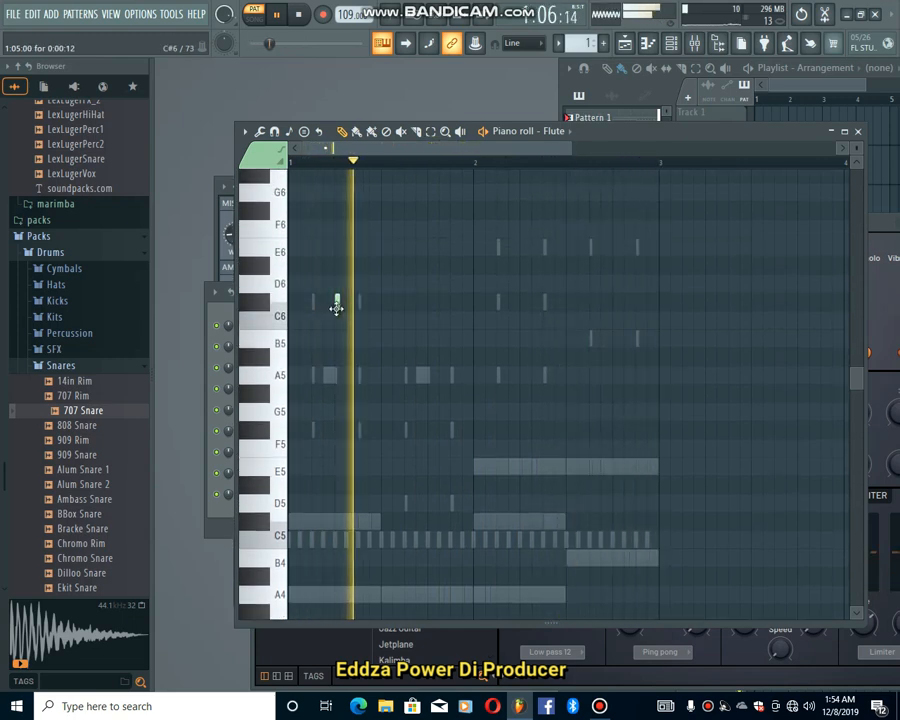
pyautogui.click(337, 302)
pyautogui.moveTo(340, 305); pyautogui.dragTo(387, 299)
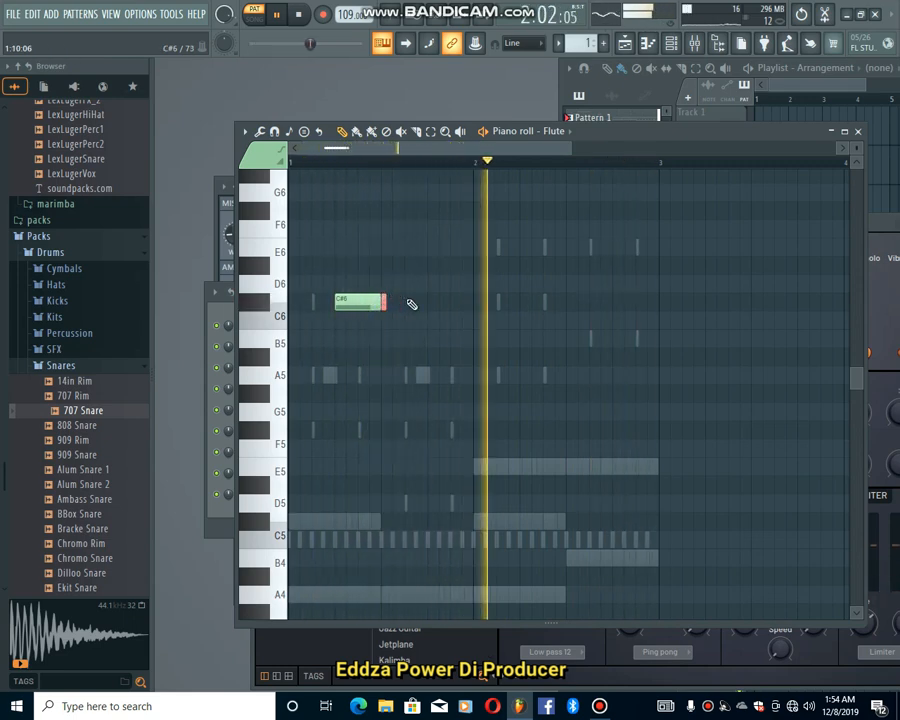
pyautogui.press('Delete')
pyautogui.scroll(2, 300, 332)
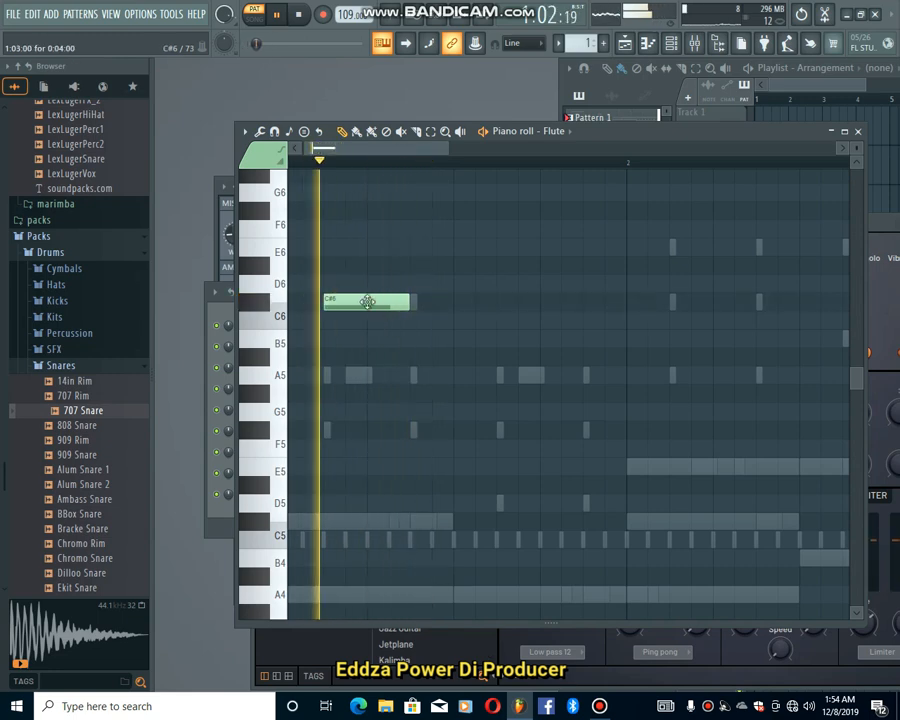
pyautogui.moveTo(369, 302); pyautogui.dragTo(390, 302)
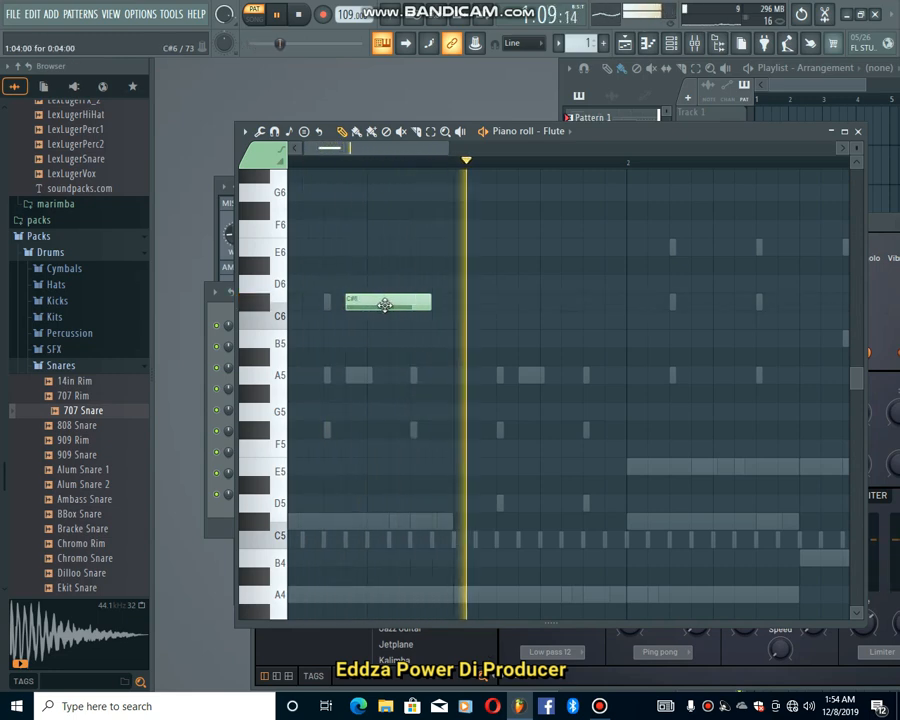
# Add a four-step A5 note at step 9 of bar 1 in the Flute piano roll
pyautogui.click(432, 375)
pyautogui.moveTo(436, 372); pyautogui.dragTo(468, 361)
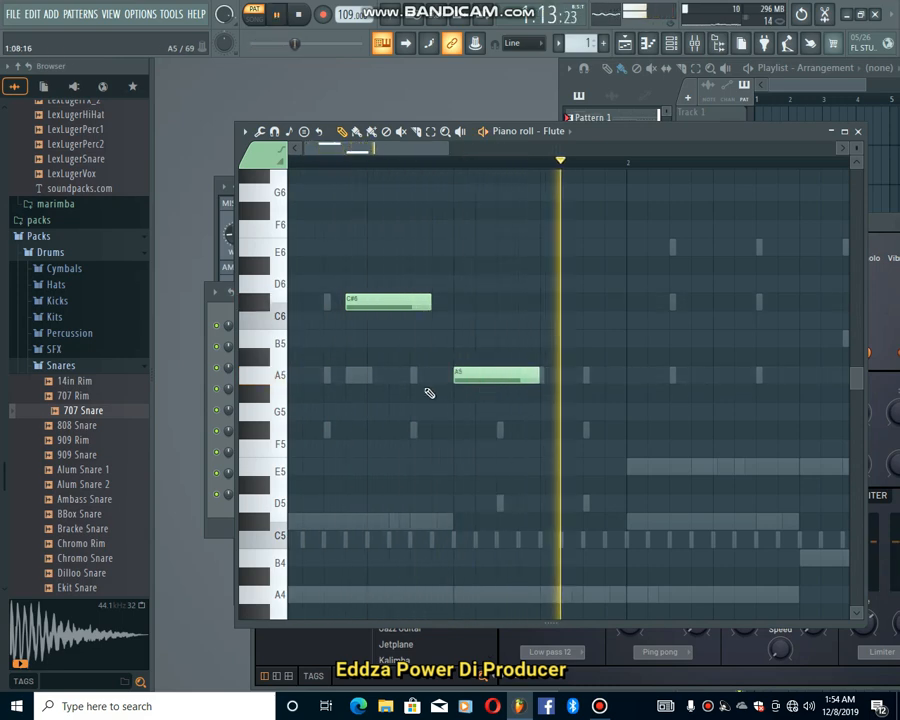
pyautogui.scroll(-1, 380, 399)
pyautogui.scroll(-1, 366, 388)
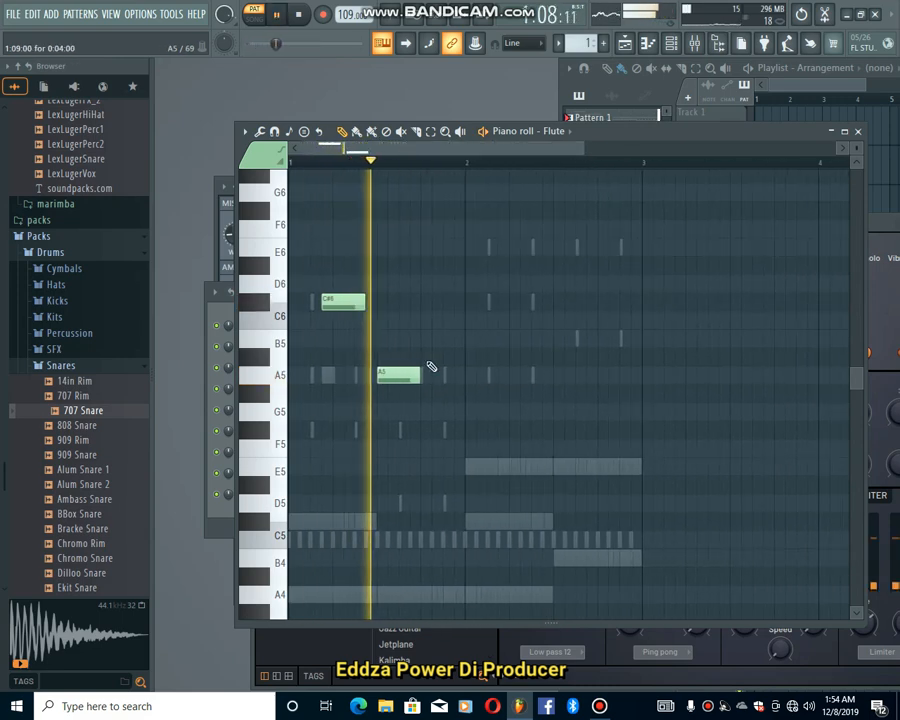
# Add four-step Flute notes E6 at step 4 and C#6 at step 9 of bar 2, and raise the A5 note to B5
pyautogui.click(505, 249)
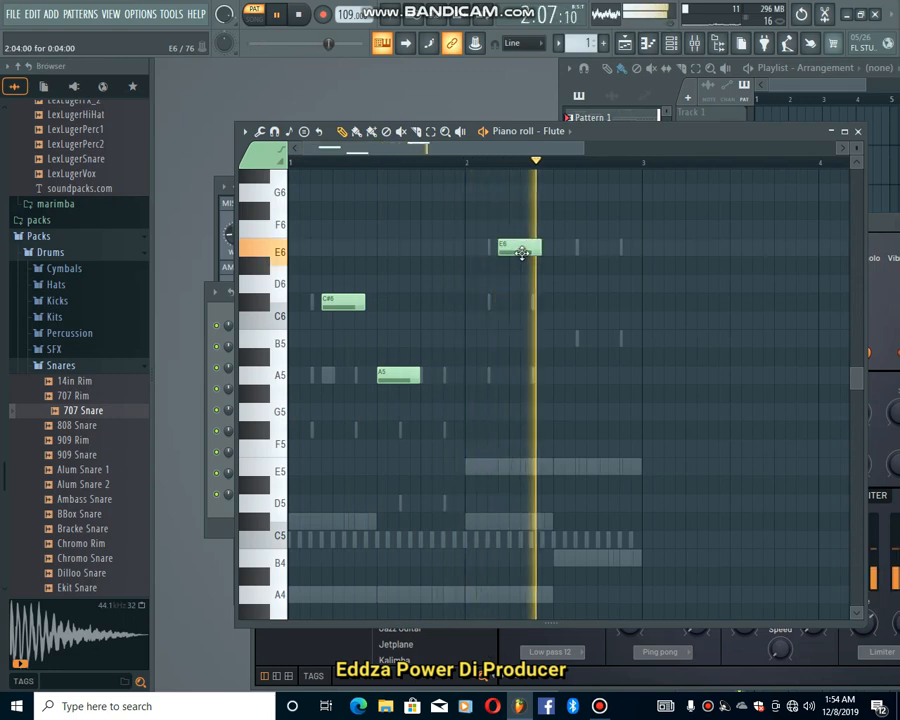
pyautogui.press('space')
pyautogui.press('space')
pyautogui.click(562, 301)
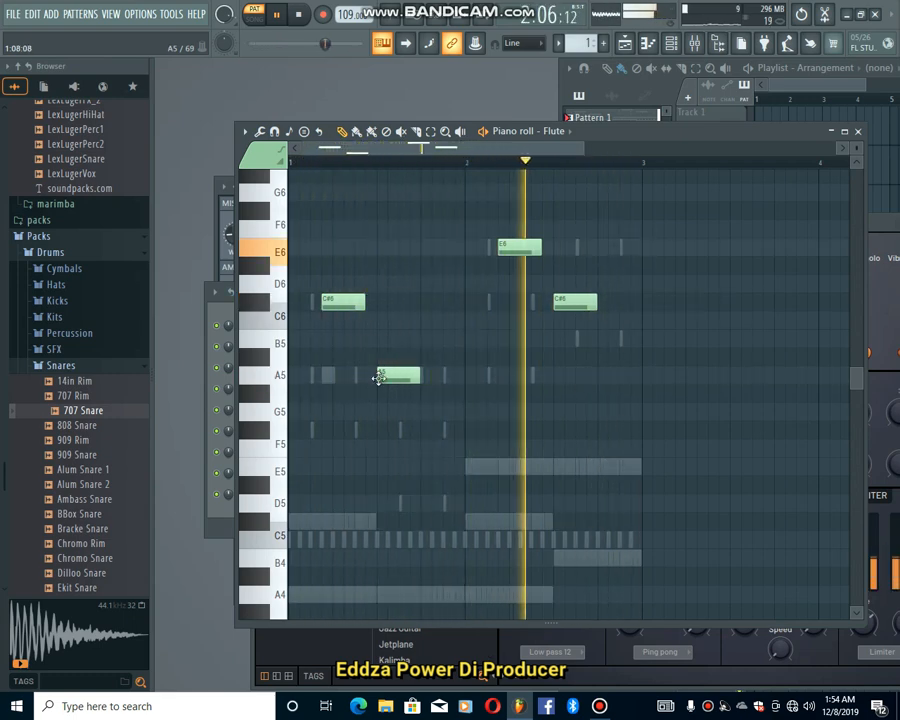
pyautogui.moveTo(390, 375); pyautogui.dragTo(396, 337)
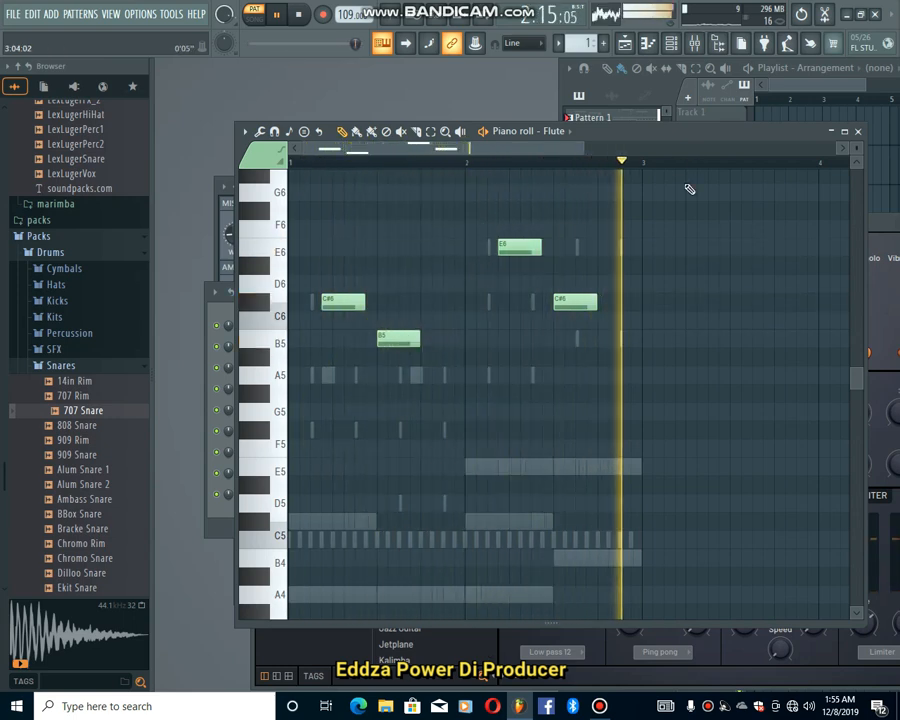
# Lower the Flute channel's volume to 47% in the channel rack
pyautogui.click(671, 42)
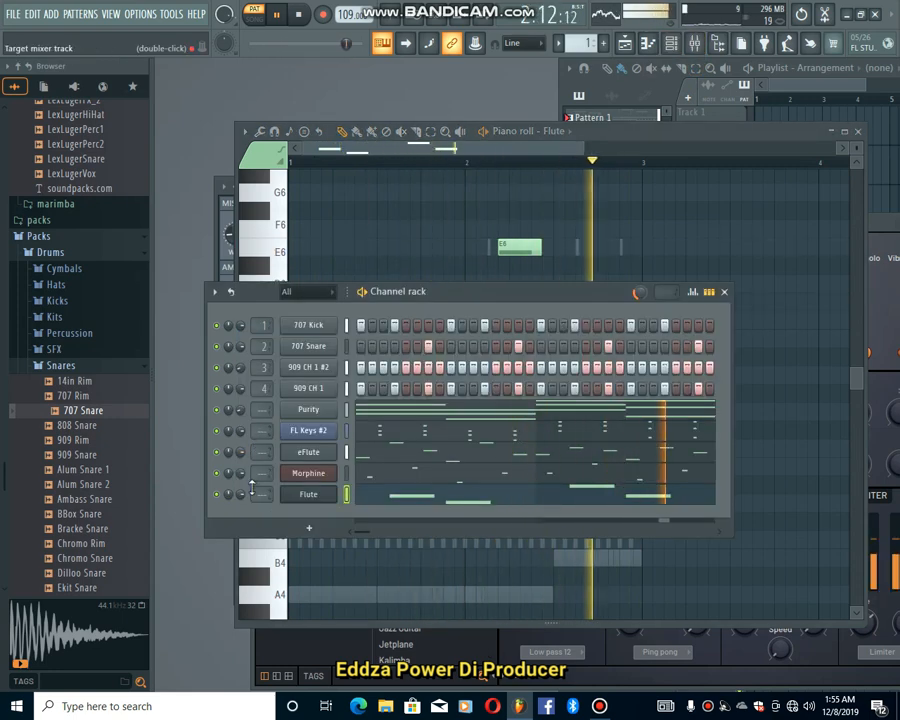
pyautogui.moveTo(238, 497); pyautogui.dragTo(238, 525)
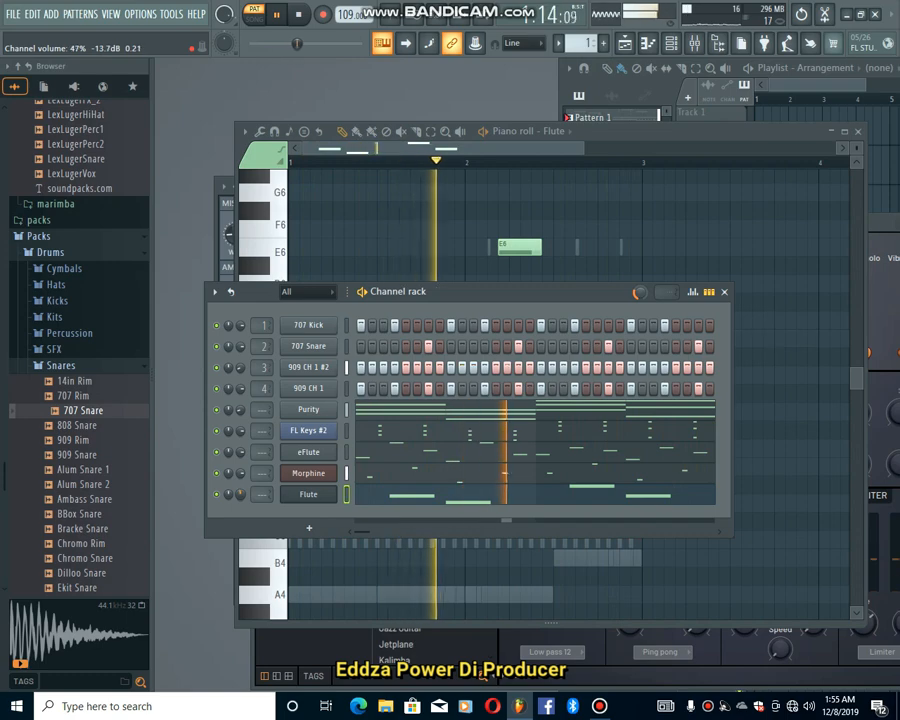
# Add a Sytrus channel and load its Greasy preset
pyautogui.click(308, 528)
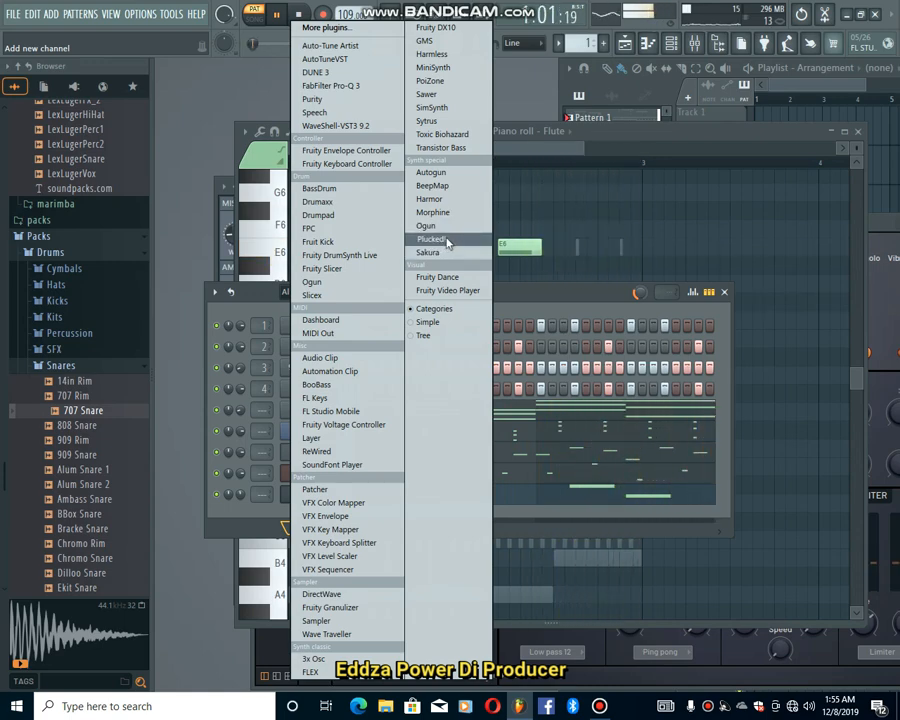
pyautogui.click(446, 121)
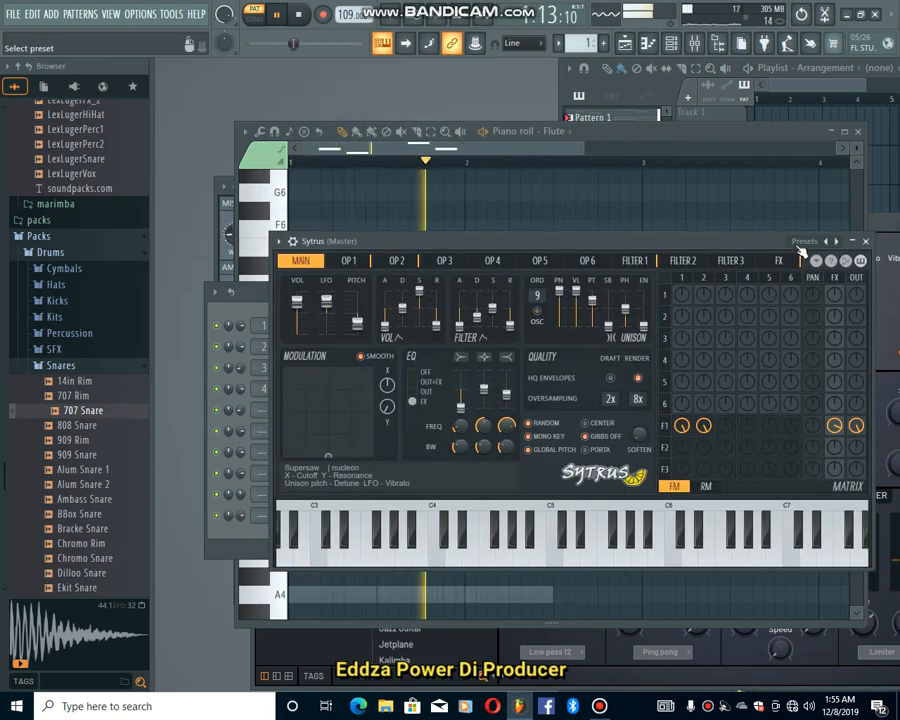
pyautogui.click(800, 249)
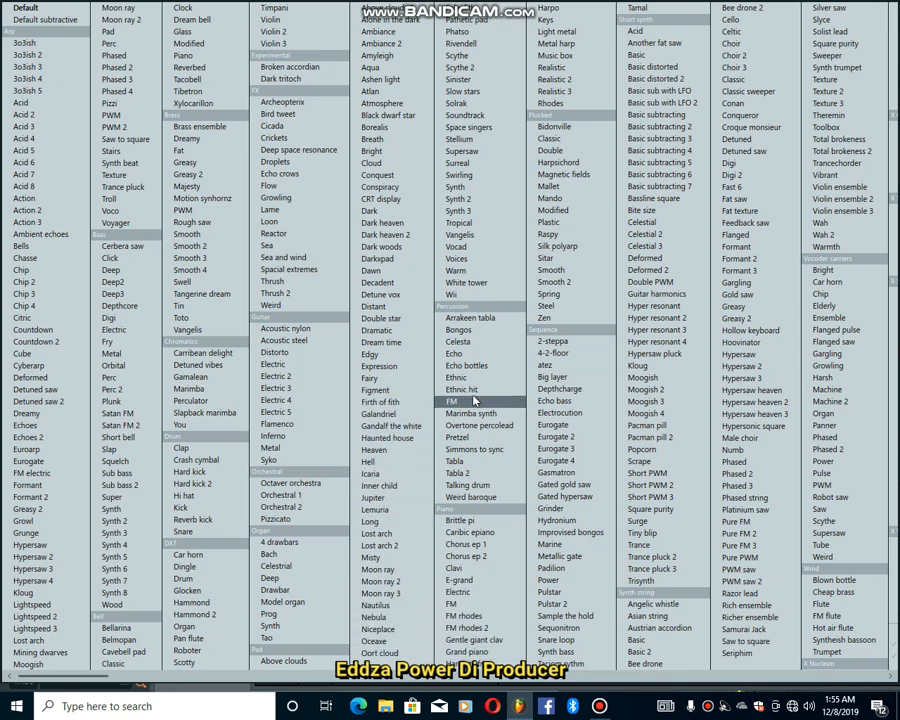
pyautogui.scroll(-1, 568, 368)
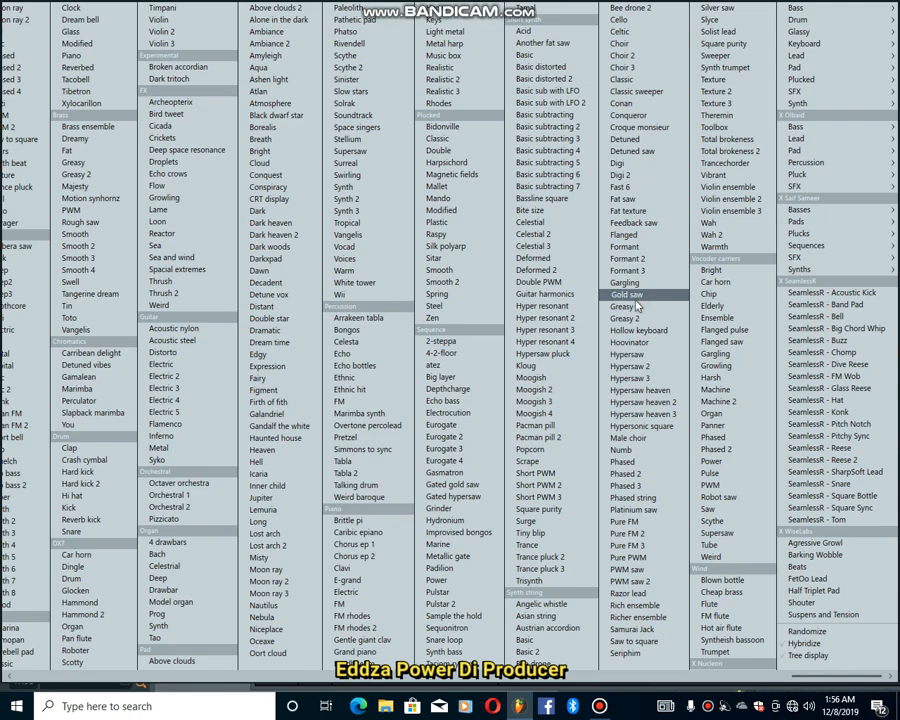
pyautogui.click(636, 307)
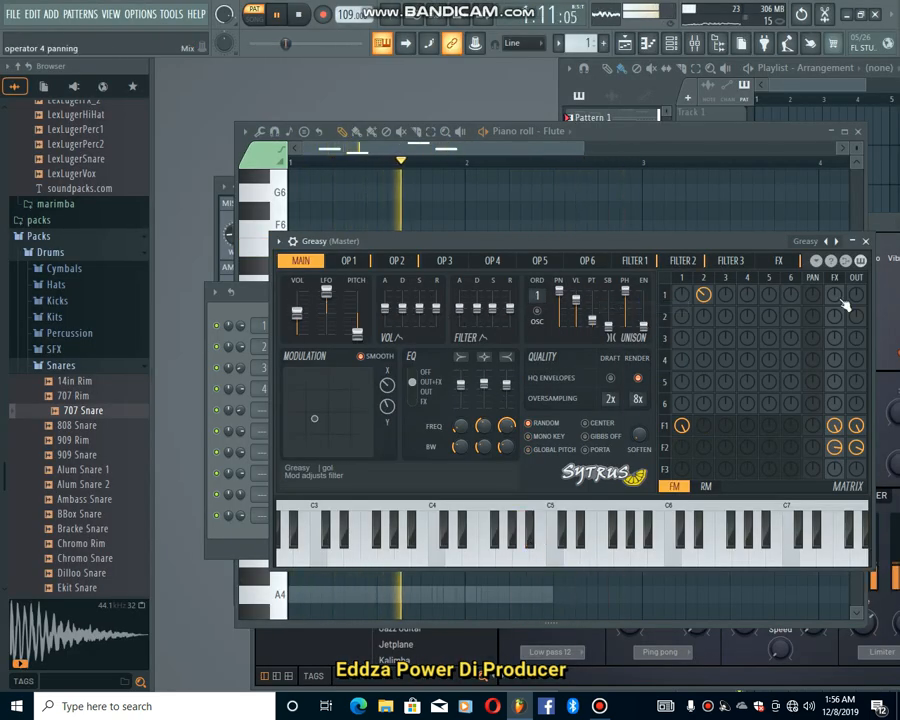
# Switch Sytrus to the Gold saw preset and audition a note on its keyboard
pyautogui.click(811, 247)
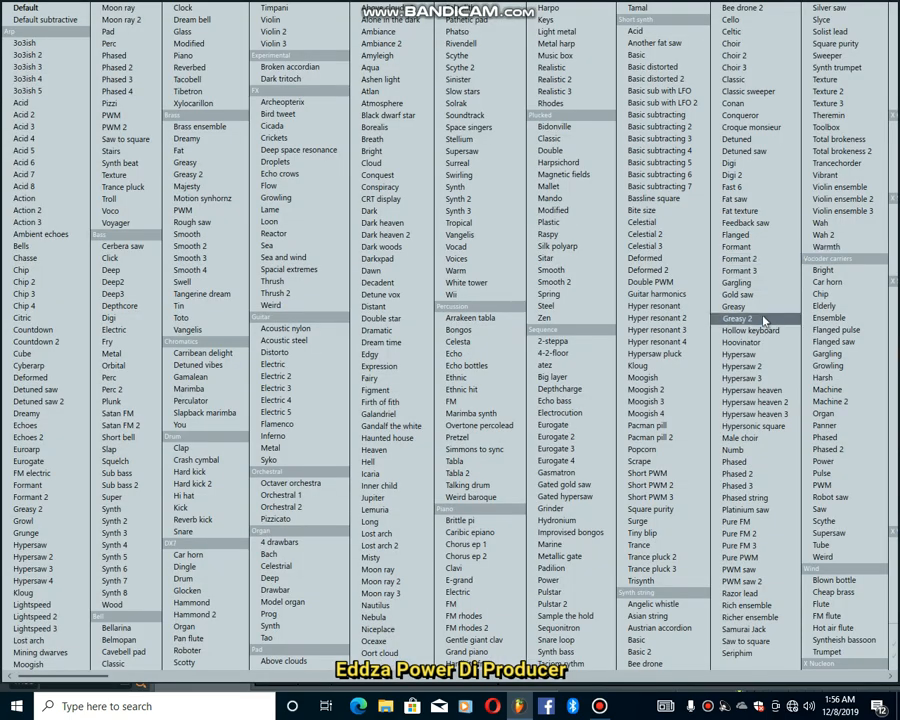
pyautogui.click(759, 300)
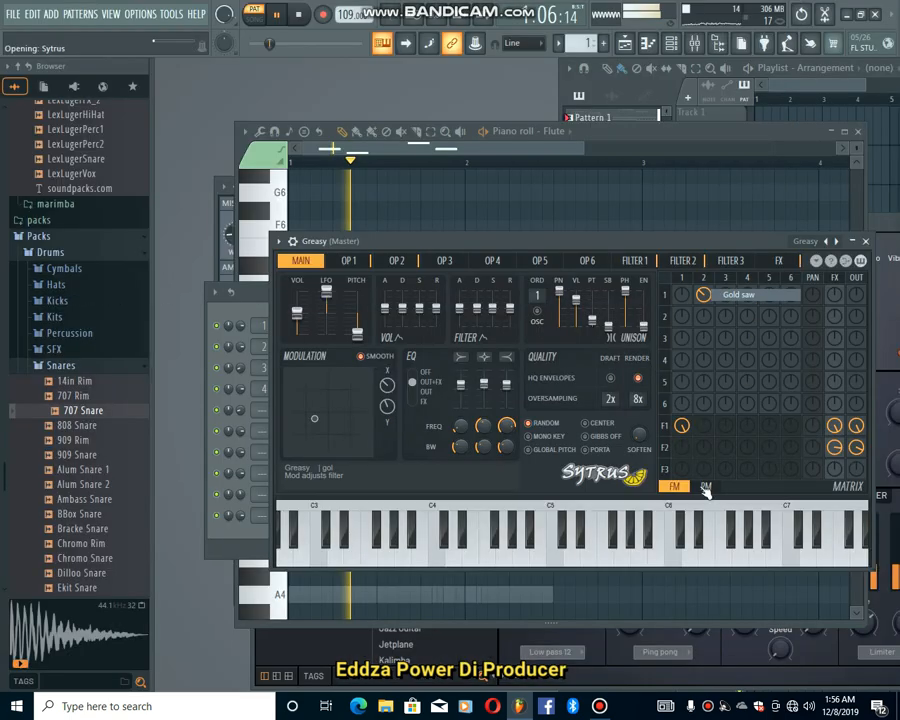
pyautogui.click(700, 540)
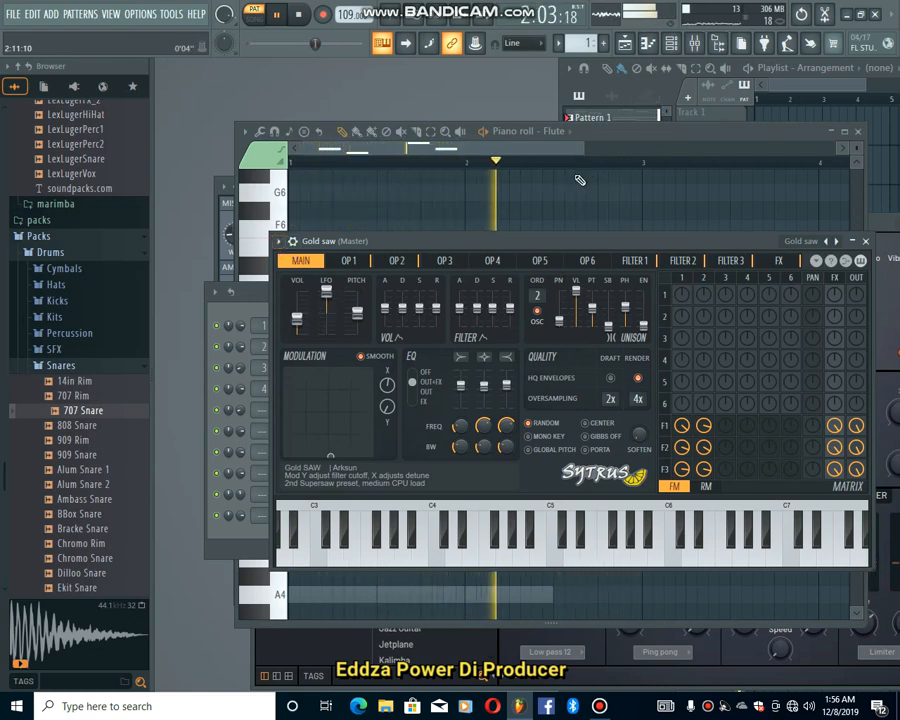
# Lower the Gold saw channel's volume to 55% and open its piano roll
pyautogui.click(674, 44)
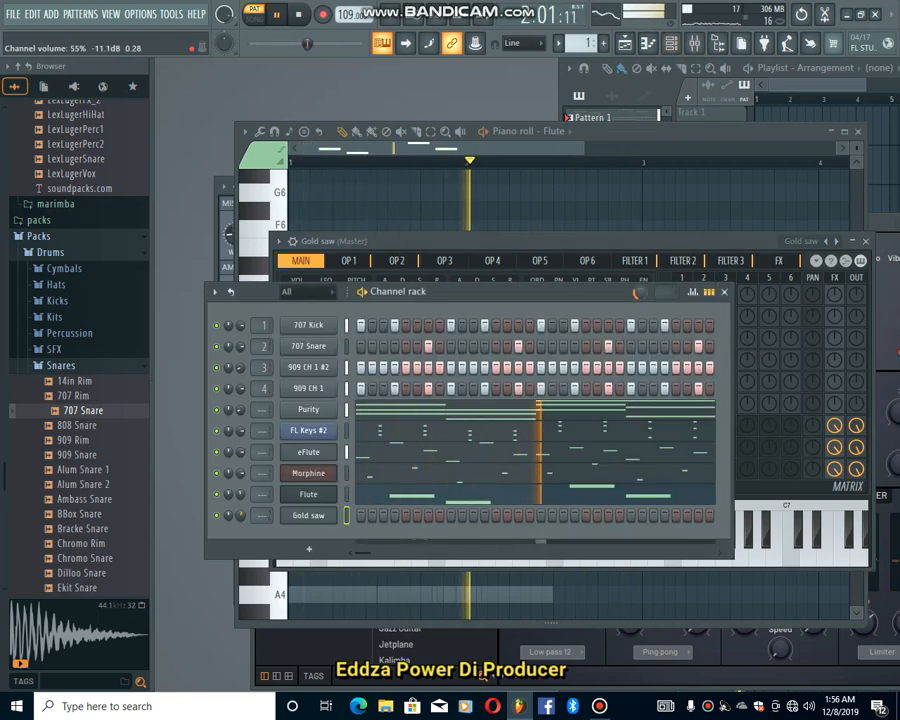
pyautogui.rightClick(321, 517)
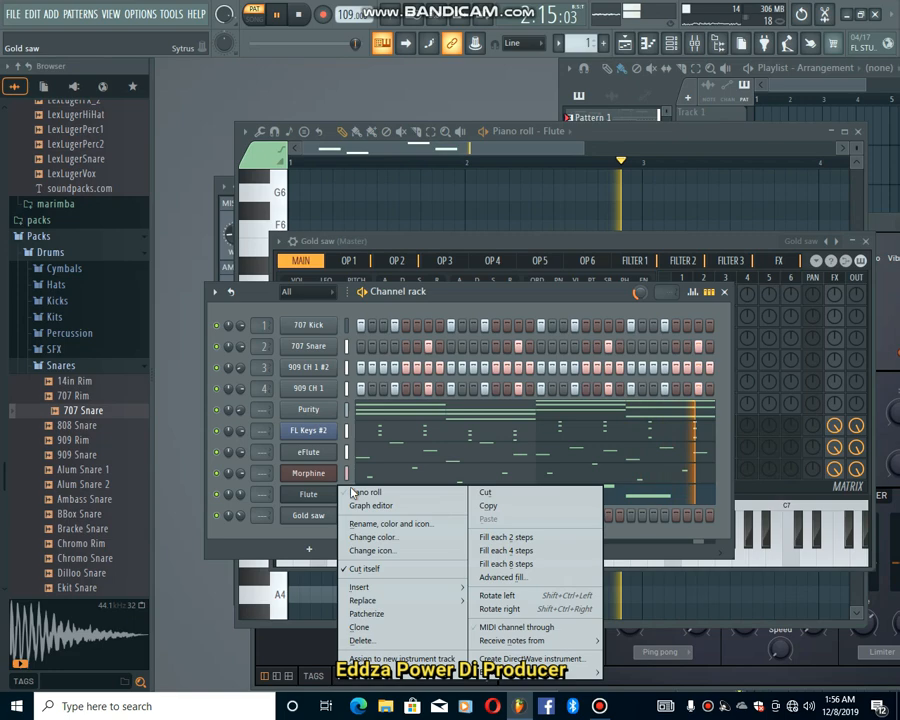
pyautogui.click(352, 493)
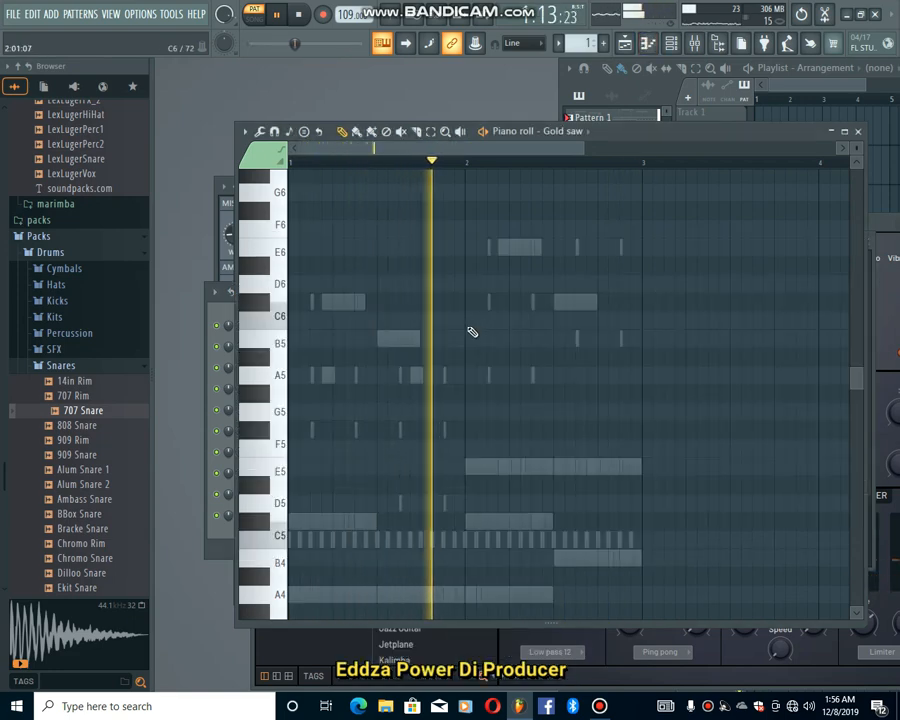
# Place a one-step E6 note near the end of bar 1 for Gold saw, listen, and move it to step 15
pyautogui.press('space')
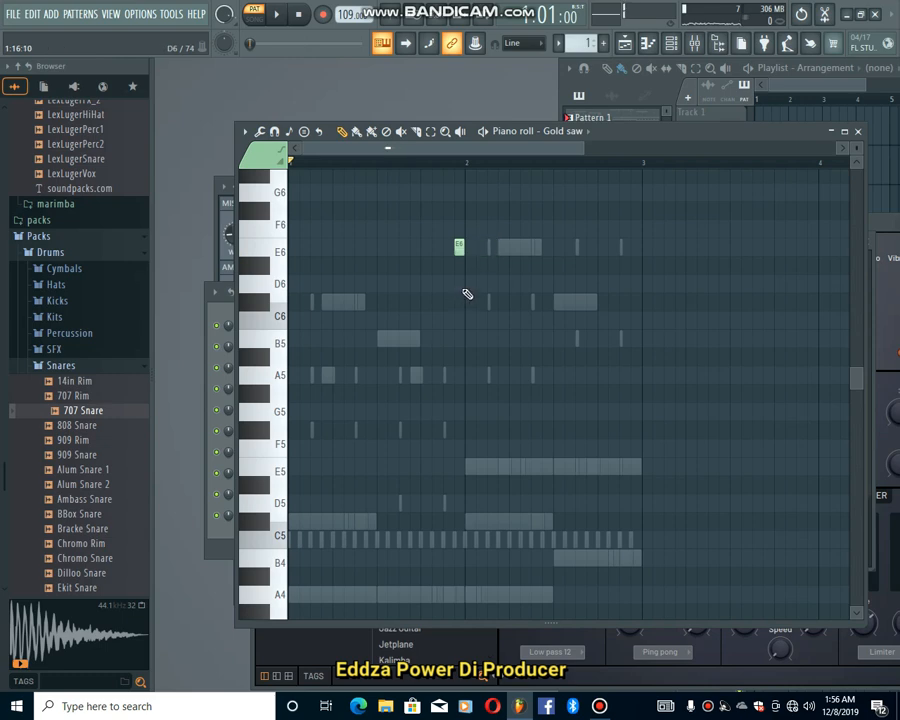
pyautogui.press('space')
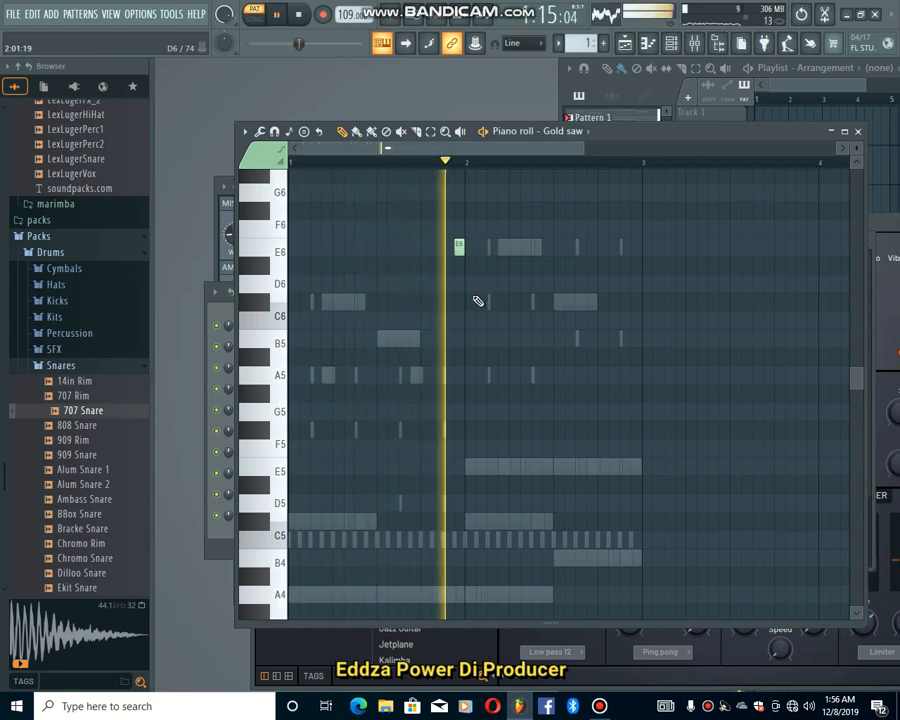
pyautogui.press('space')
pyautogui.moveTo(451, 250); pyautogui.dragTo(441, 250)
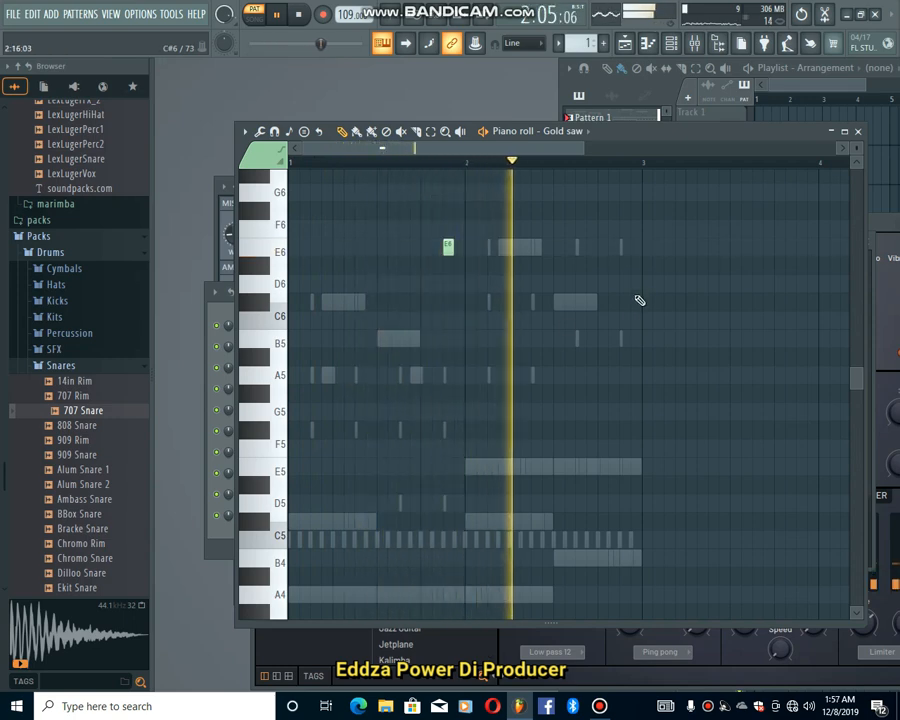
# Add a one-step E6 note at step 15 of bar 2 for Gold saw, trying it on B5 before returning it to E6
pyautogui.click(624, 247)
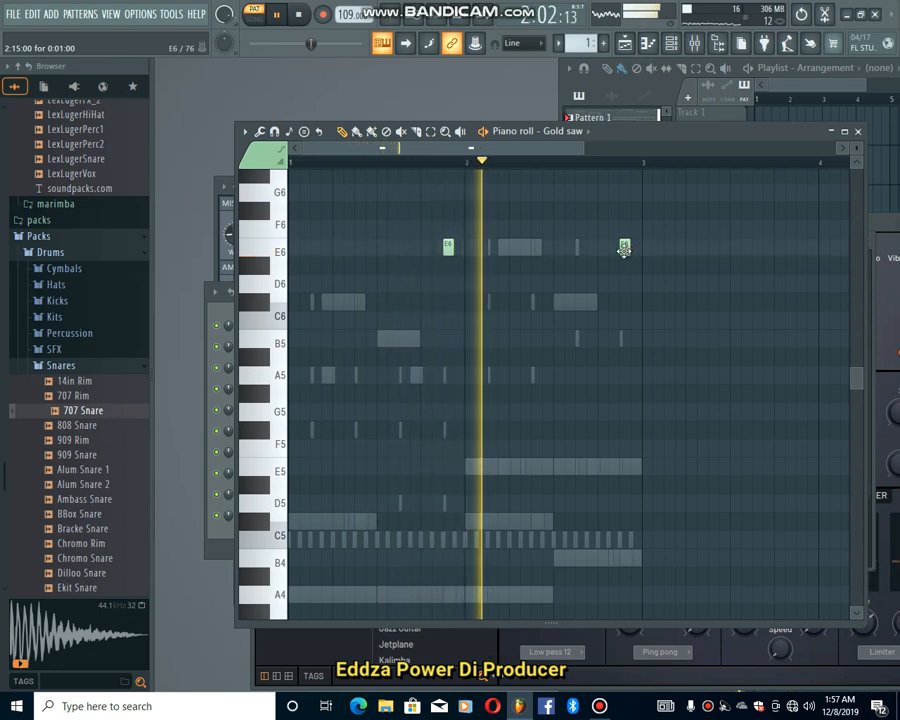
pyautogui.moveTo(624, 249); pyautogui.dragTo(620, 344)
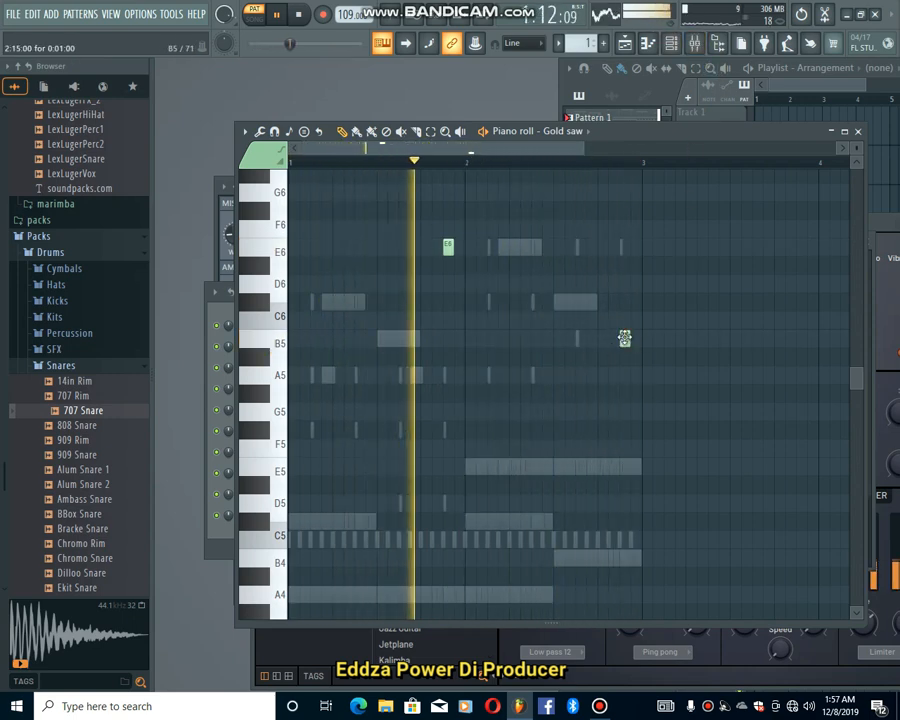
pyautogui.moveTo(620, 340); pyautogui.dragTo(638, 231)
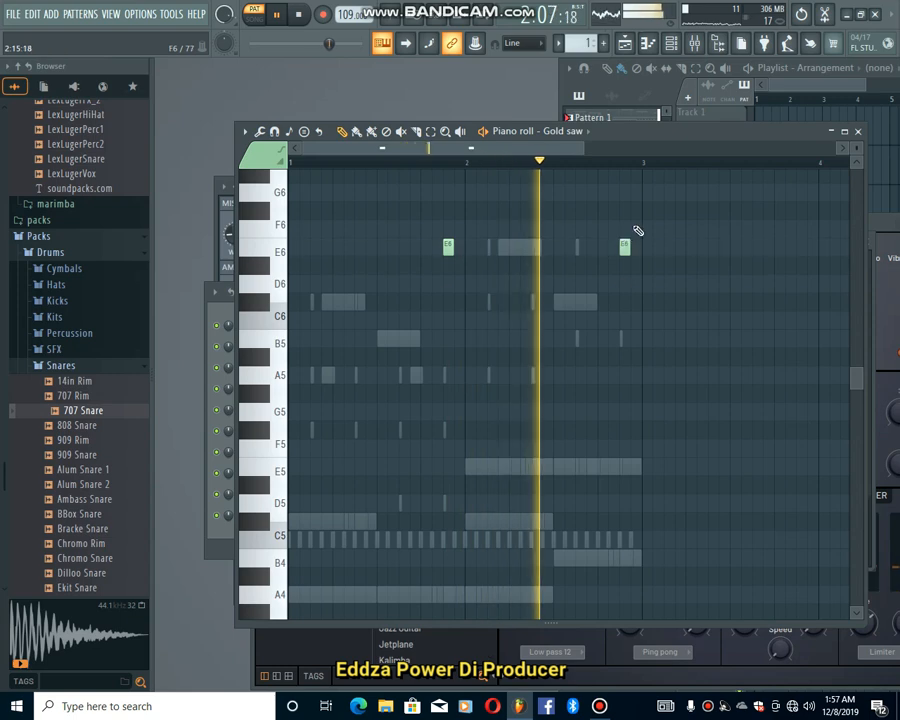
# Lower the Gold saw channel's volume to about 36%
pyautogui.click(674, 45)
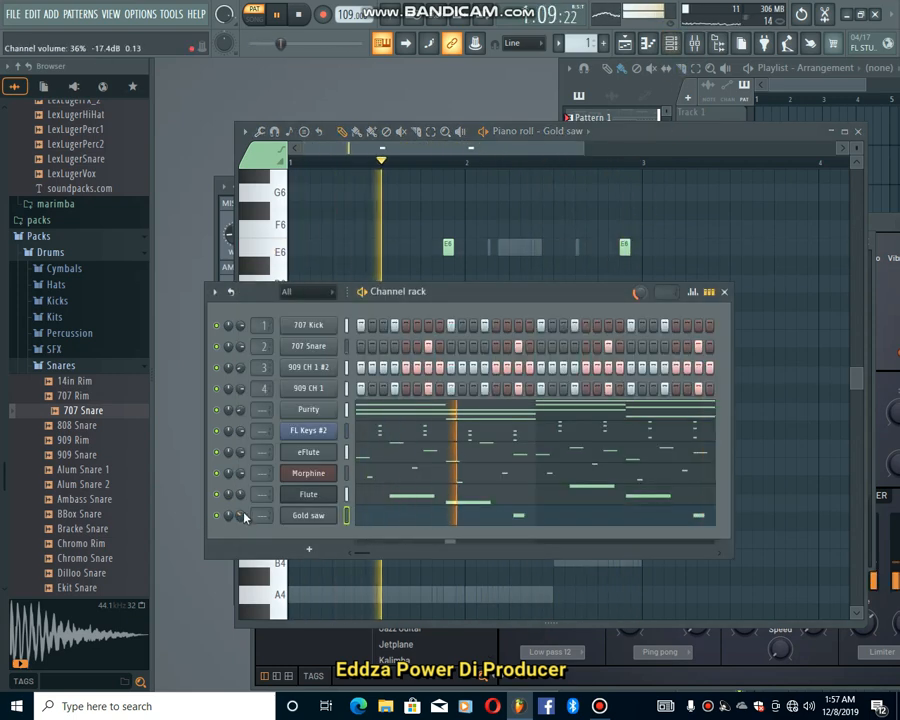
pyautogui.moveTo(240, 514); pyautogui.dragTo(240, 522)
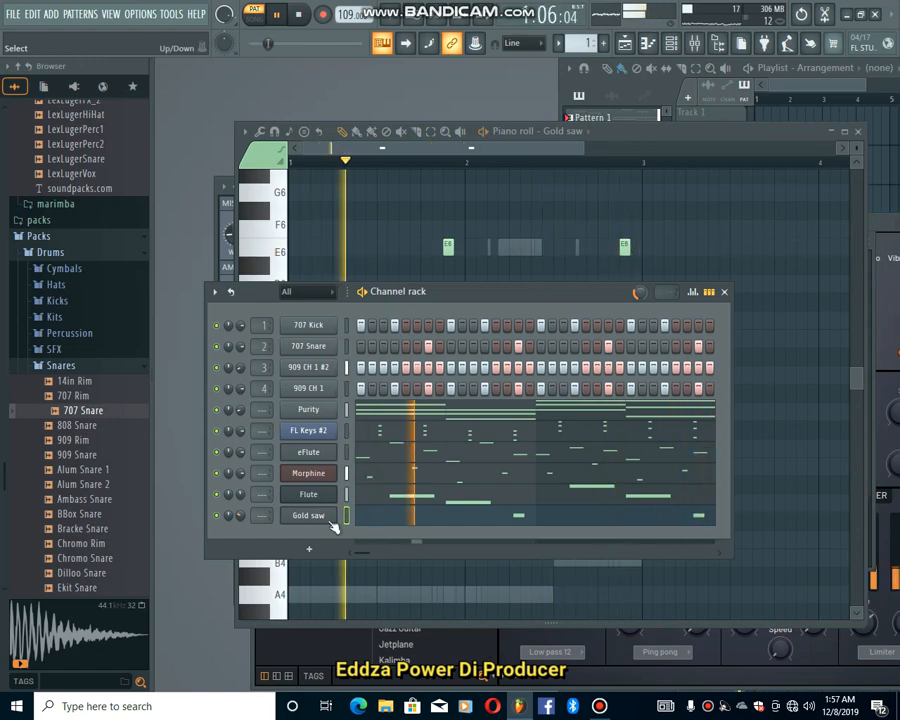
pyautogui.click(309, 549)
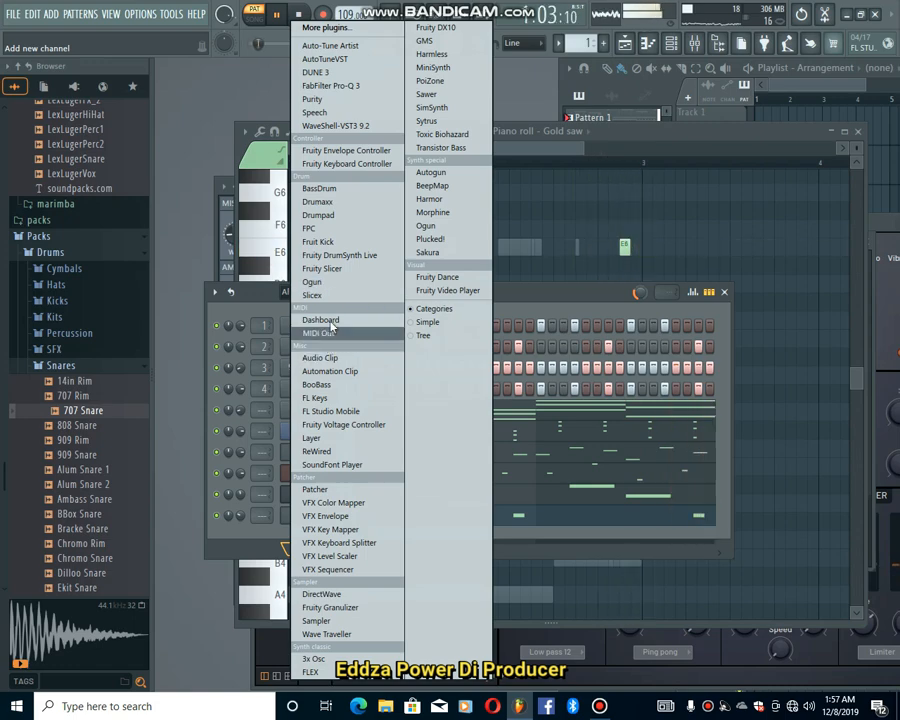
pyautogui.click(478, 358)
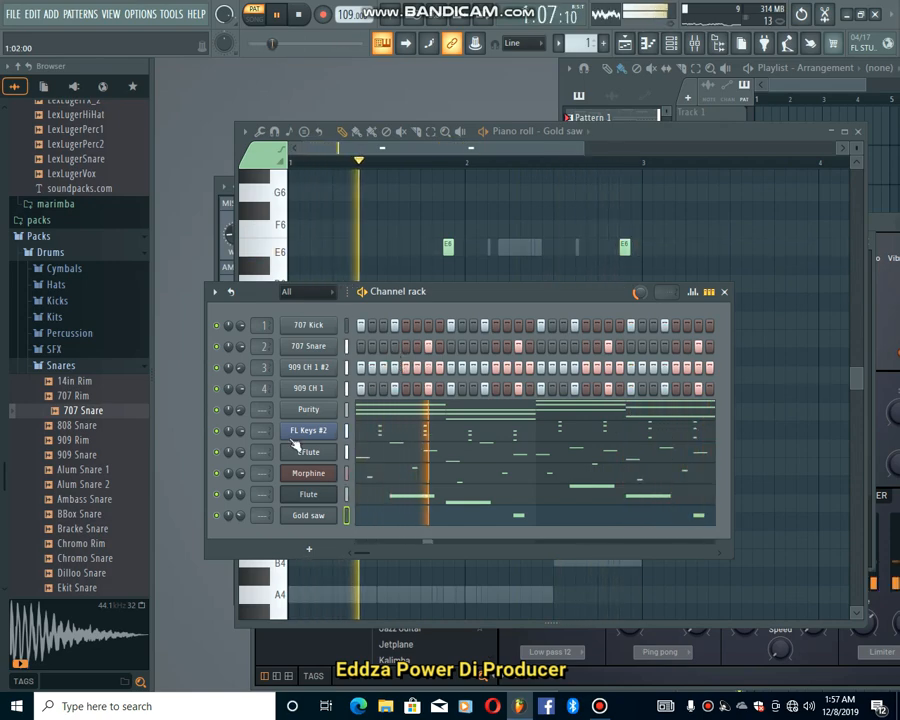
# Add a second Purity channel and load Arco Low from its Strings category
pyautogui.click(311, 550)
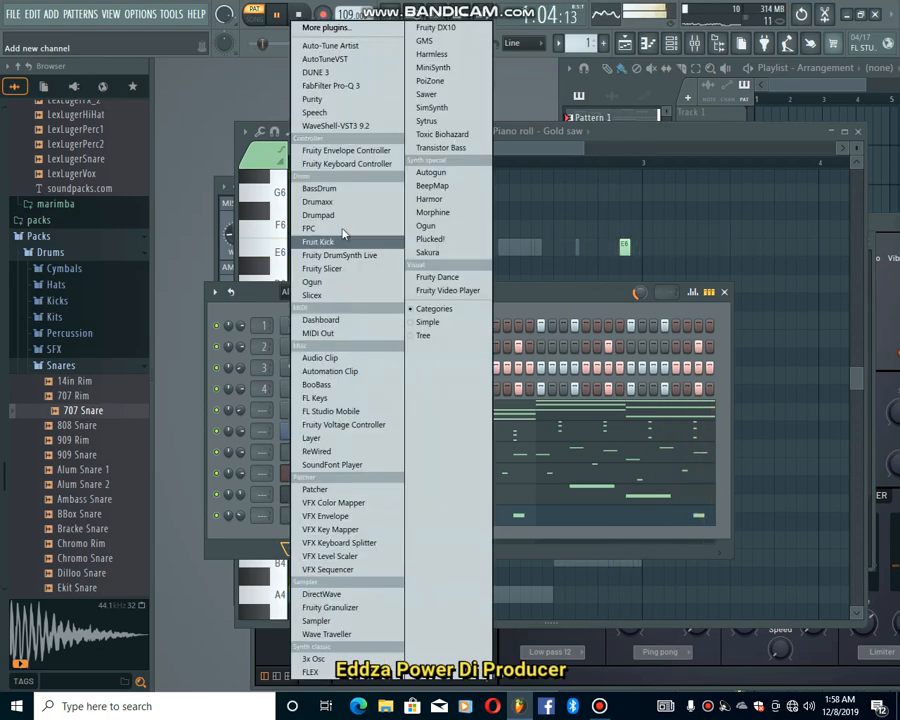
pyautogui.click(338, 100)
pyautogui.moveTo(475, 260); pyautogui.dragTo(434, 157)
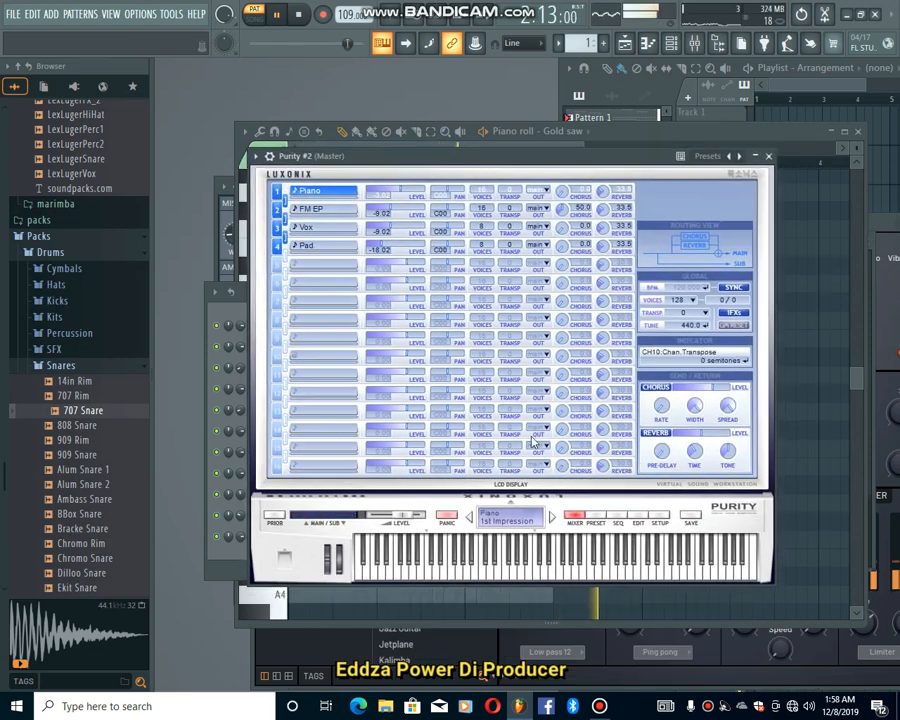
pyautogui.click(594, 521)
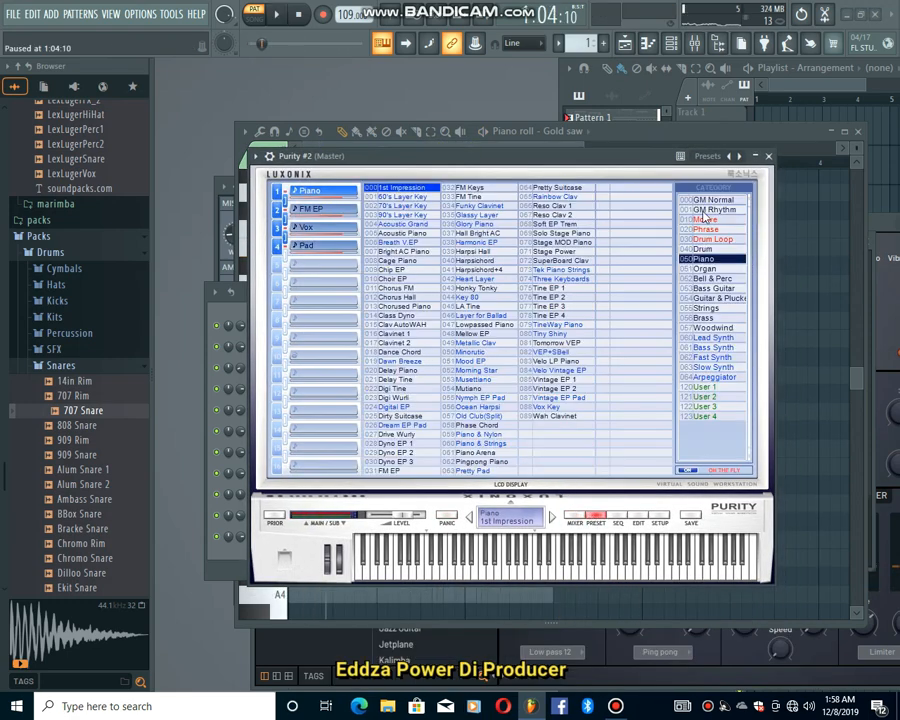
pyautogui.click(713, 311)
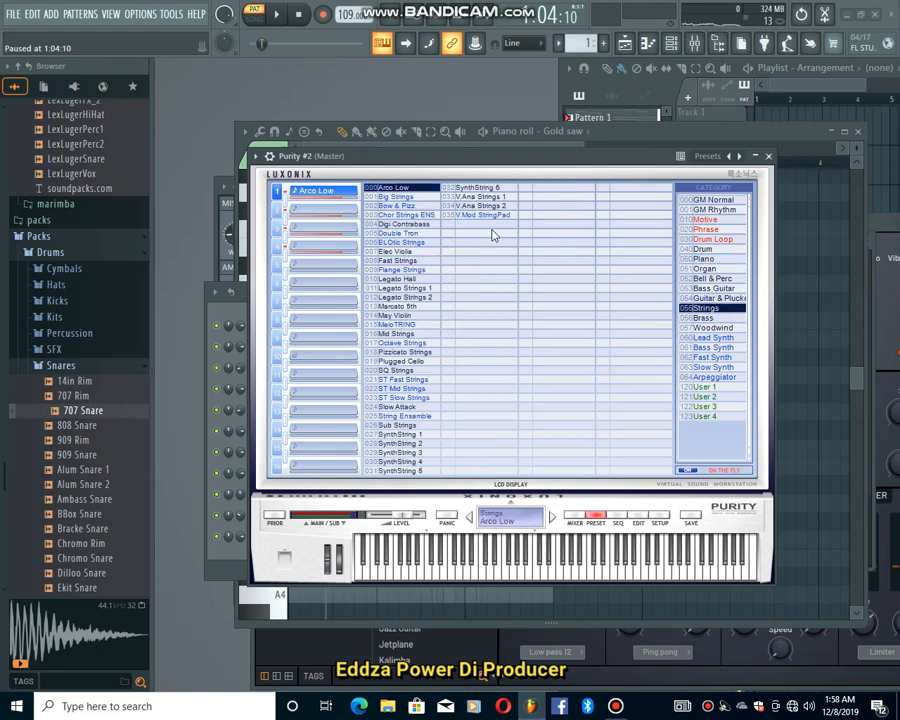
# Resume playback, open Purity #2's piano roll and draw a half-bar F#4 note at the start of bar 1
pyautogui.press('space')
pyautogui.click(257, 159)
pyautogui.click(272, 172)
pyautogui.scroll(-4, 304, 530)
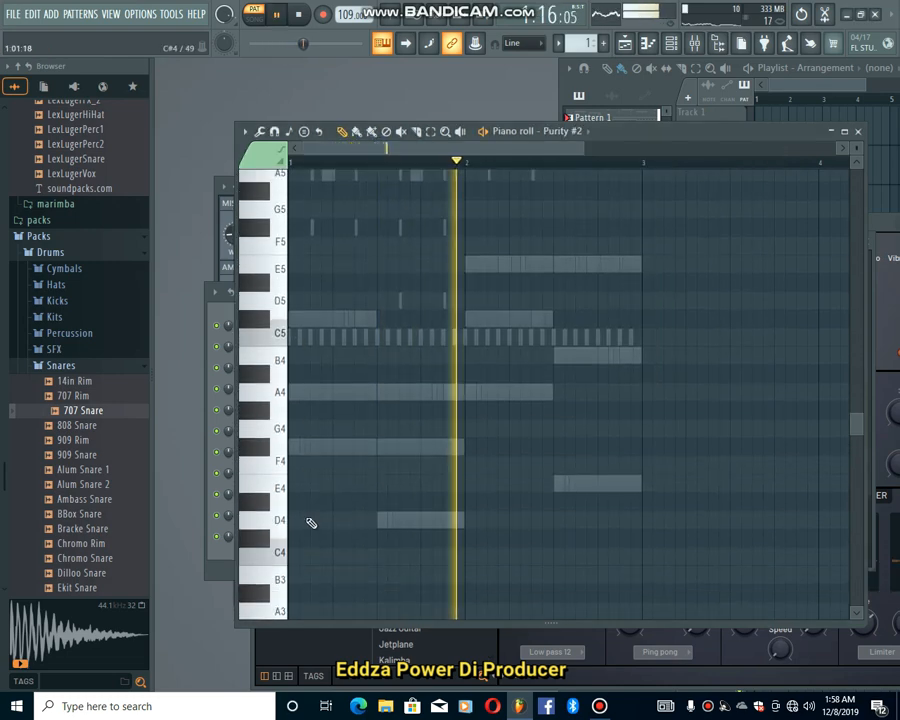
pyautogui.scroll(-1, 311, 523)
pyautogui.moveTo(294, 430)
pyautogui.mouseDown()
pyautogui.moveTo(388, 430)
pyautogui.moveTo(381, 432)
pyautogui.mouseUp()
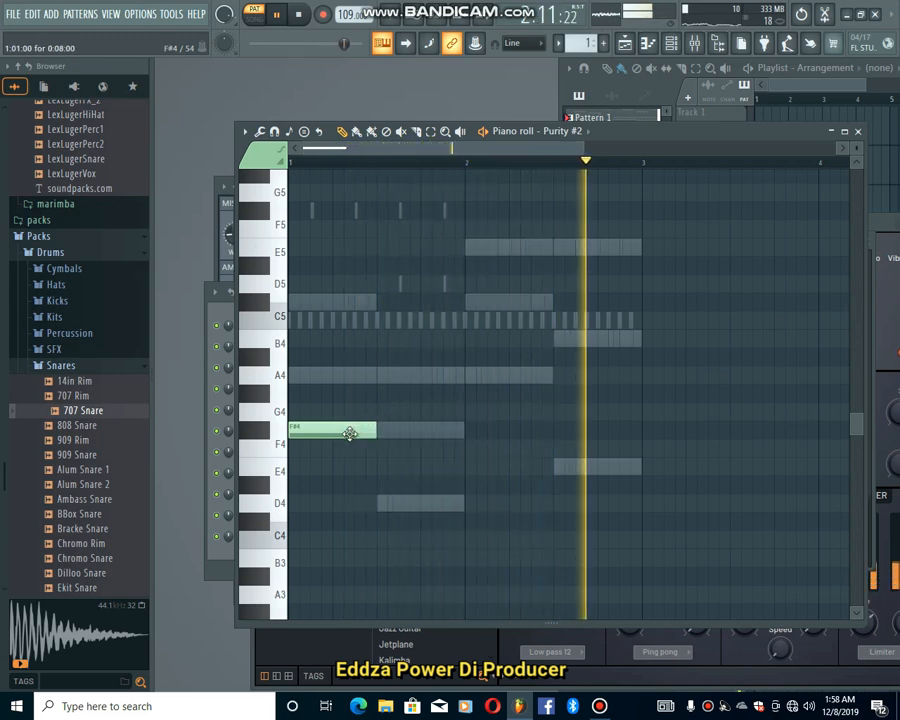
# Continue the Purity #2 line with half-bar notes F#5 in bar 1's second half and E5 and B4 in bar 2
pyautogui.click(390, 377)
pyautogui.moveTo(384, 381)
pyautogui.mouseDown()
pyautogui.moveTo(376, 376)
pyautogui.moveTo(395, 210)
pyautogui.moveTo(374, 206)
pyautogui.moveTo(386, 290)
pyautogui.moveTo(370, 195)
pyautogui.moveTo(370, 227)
pyautogui.mouseUp()
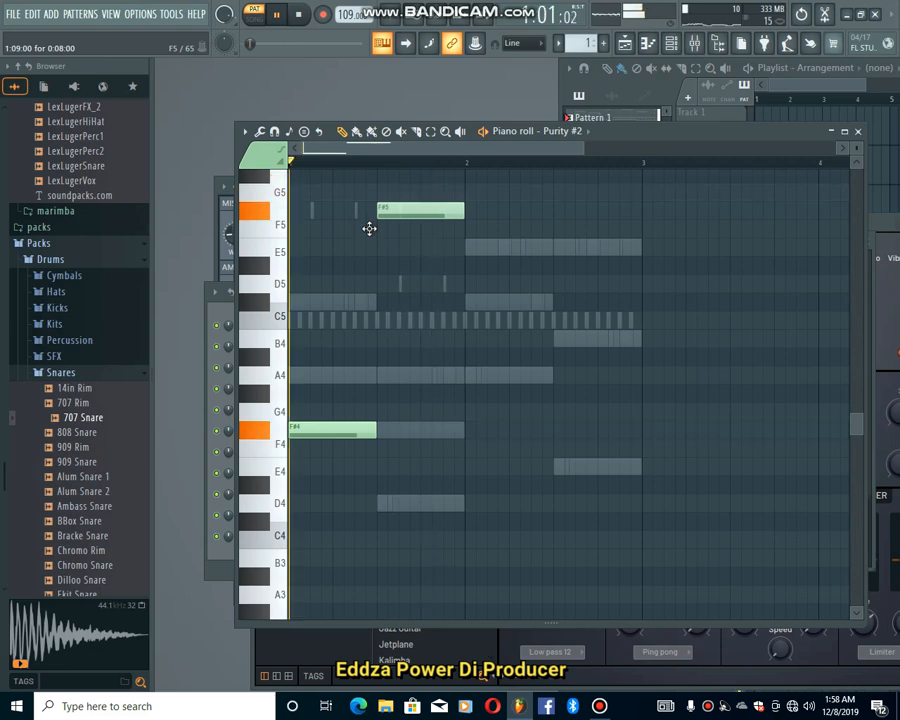
pyautogui.click(467, 248)
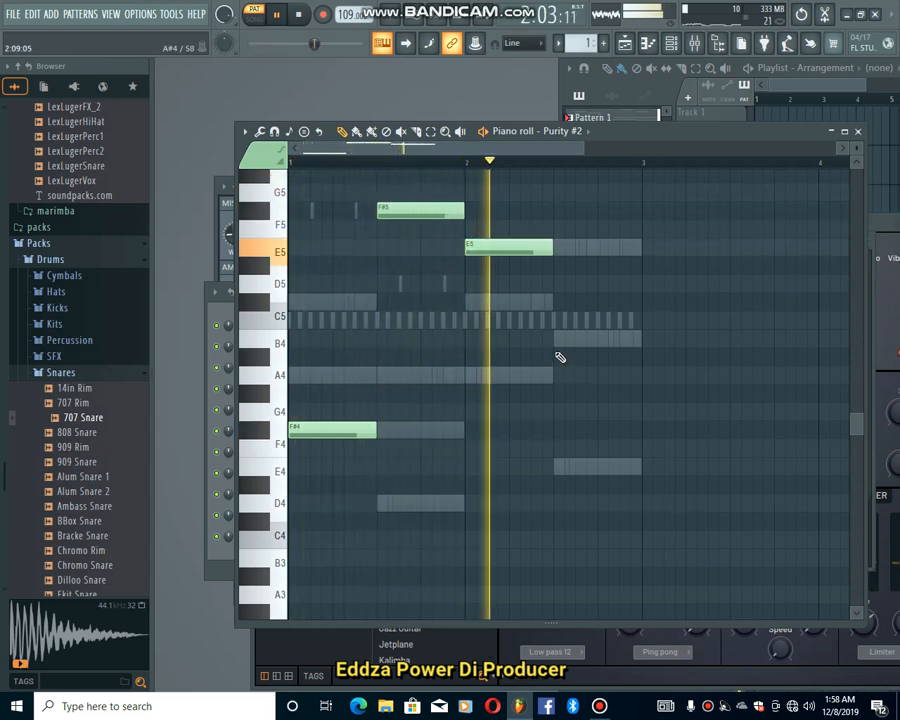
pyautogui.click(554, 339)
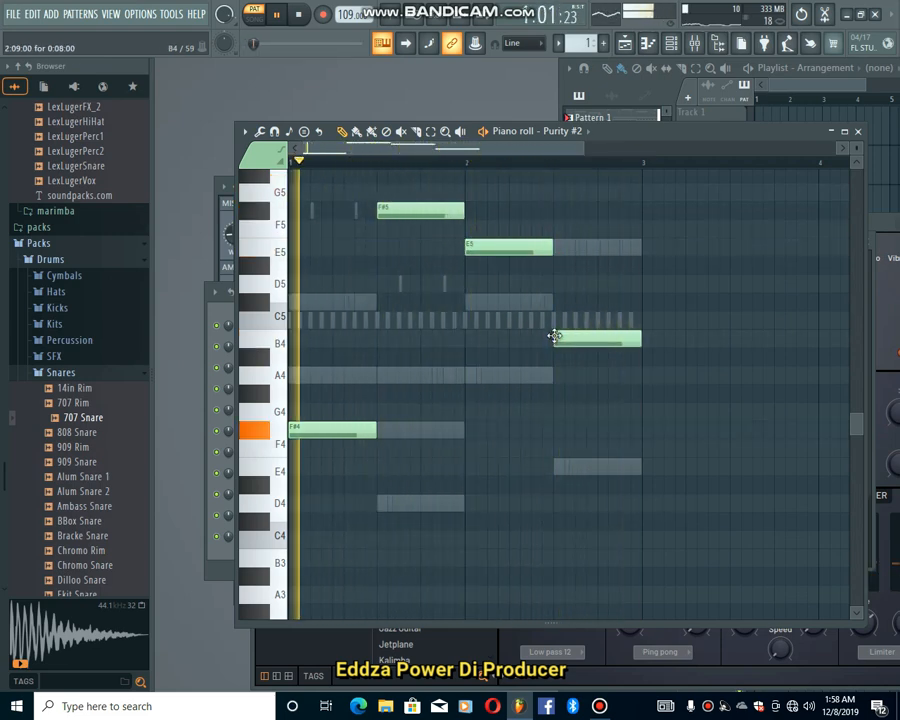
# Lower the Purity #2 channel's volume to about 46% and reopen its piano roll
pyautogui.click(671, 43)
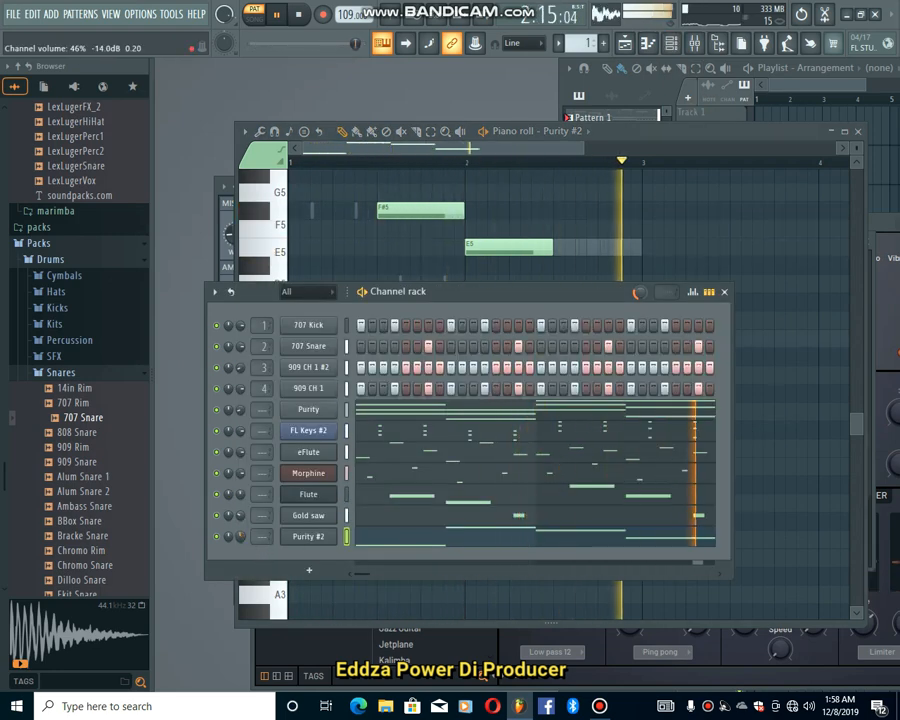
pyautogui.click(408, 541)
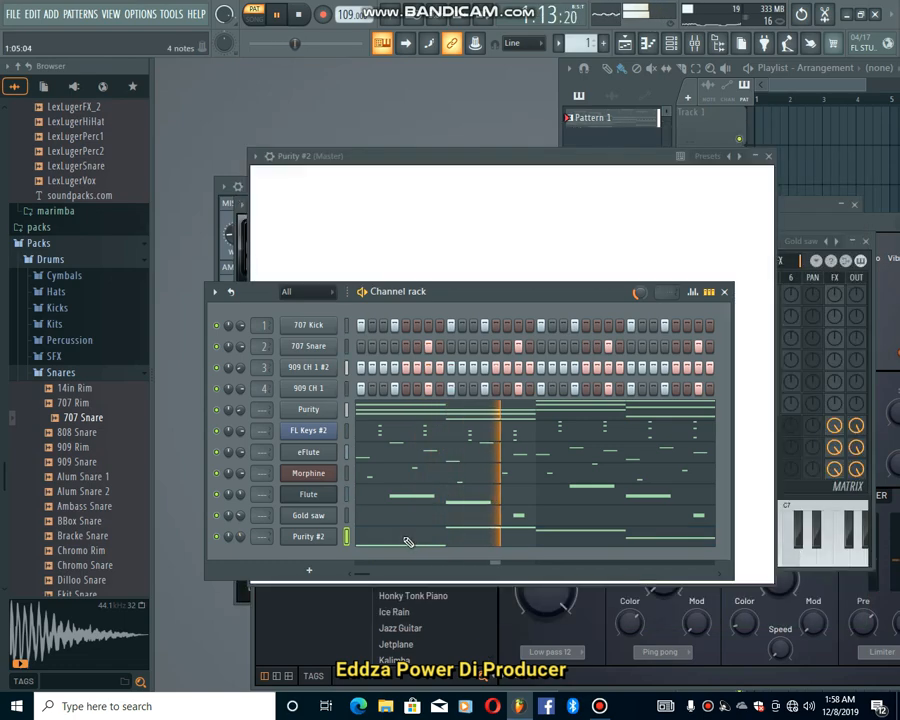
pyautogui.click(408, 541)
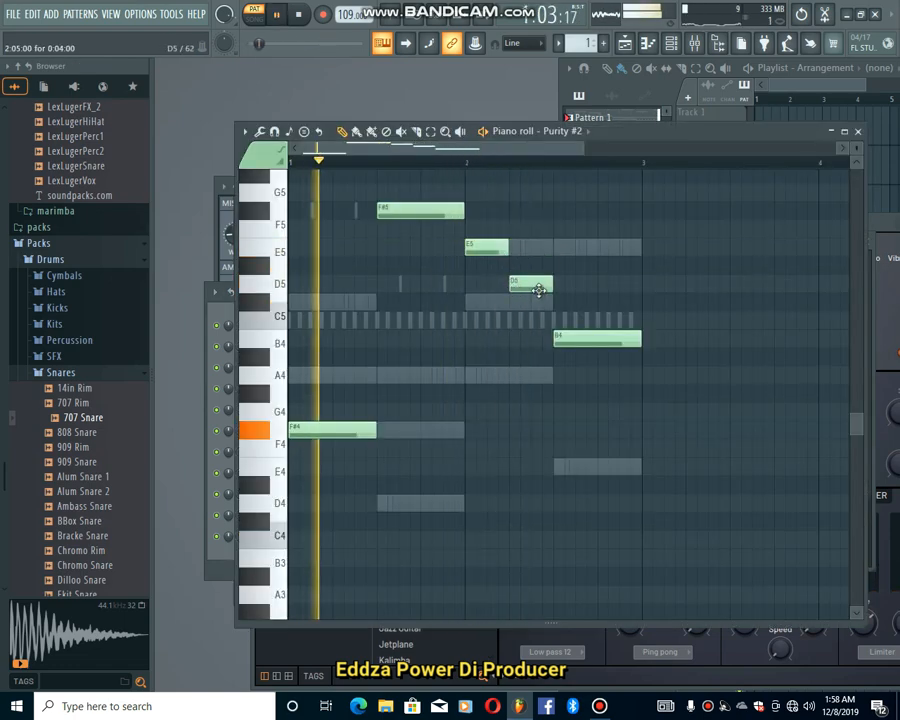
# Try a quarter-bar D5 or C#5 after a shortened E5 in bar 2, and restore E5 to half a bar
pyautogui.moveTo(555, 288)
pyautogui.mouseDown()
pyautogui.moveTo(530, 288)
pyautogui.moveTo(553, 281)
pyautogui.mouseUp()
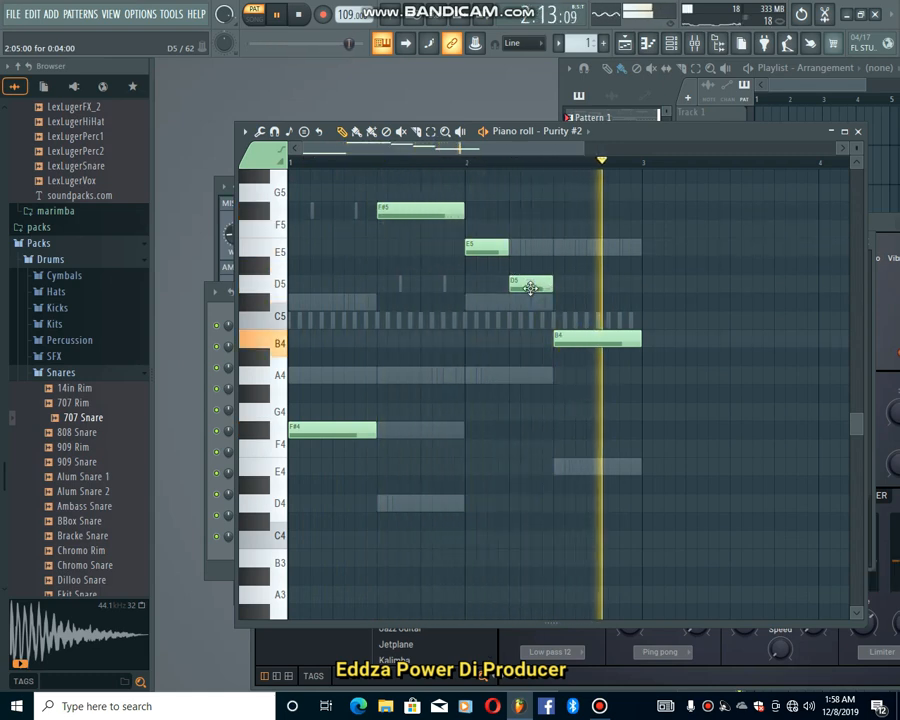
pyautogui.moveTo(528, 286); pyautogui.dragTo(528, 306)
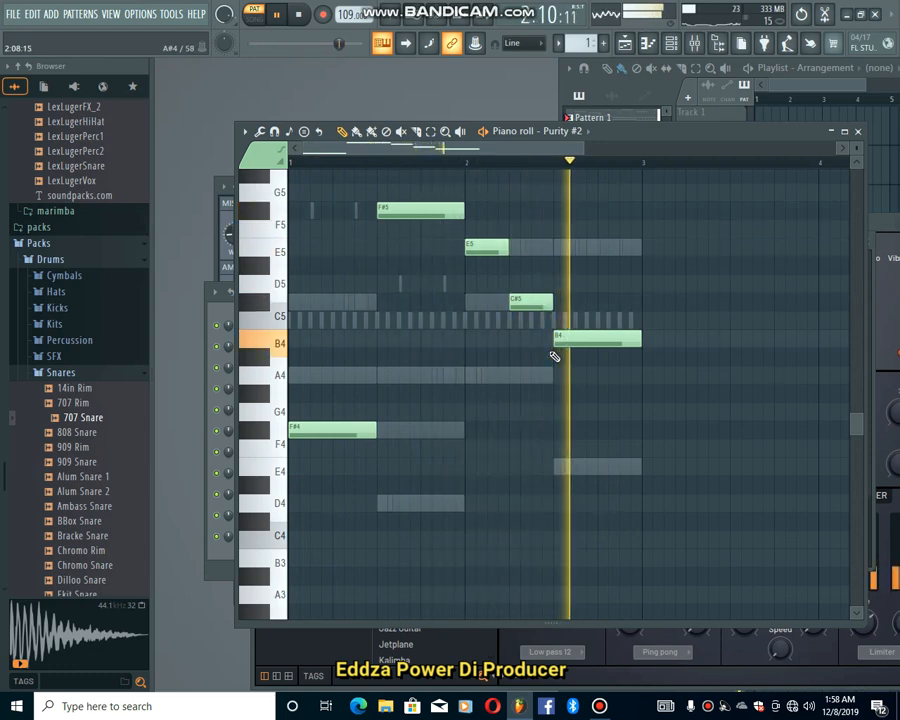
pyautogui.rightClick(526, 300)
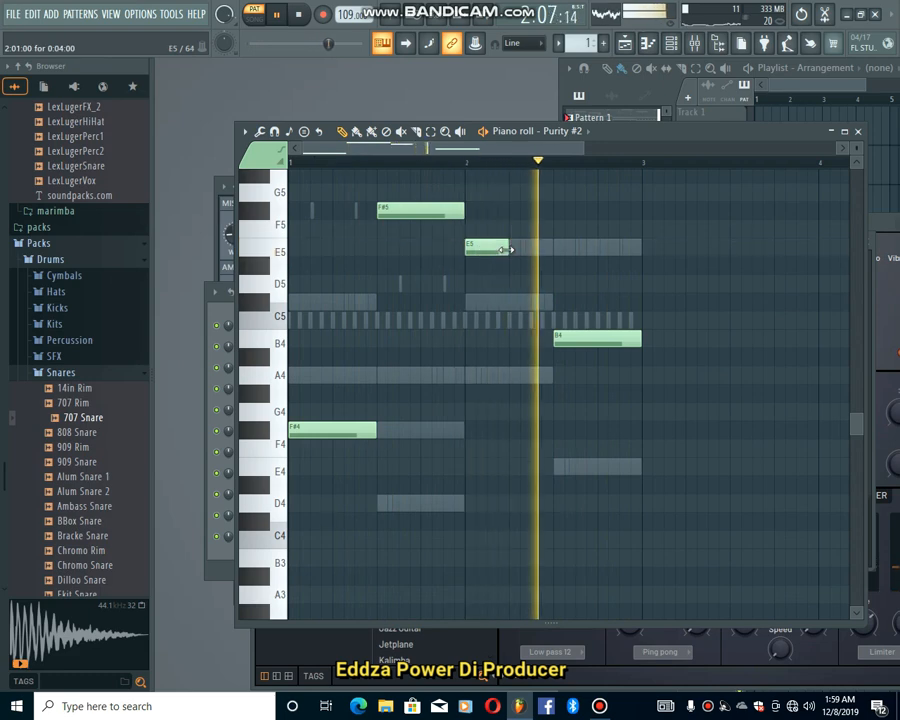
pyautogui.moveTo(508, 251); pyautogui.dragTo(552, 249)
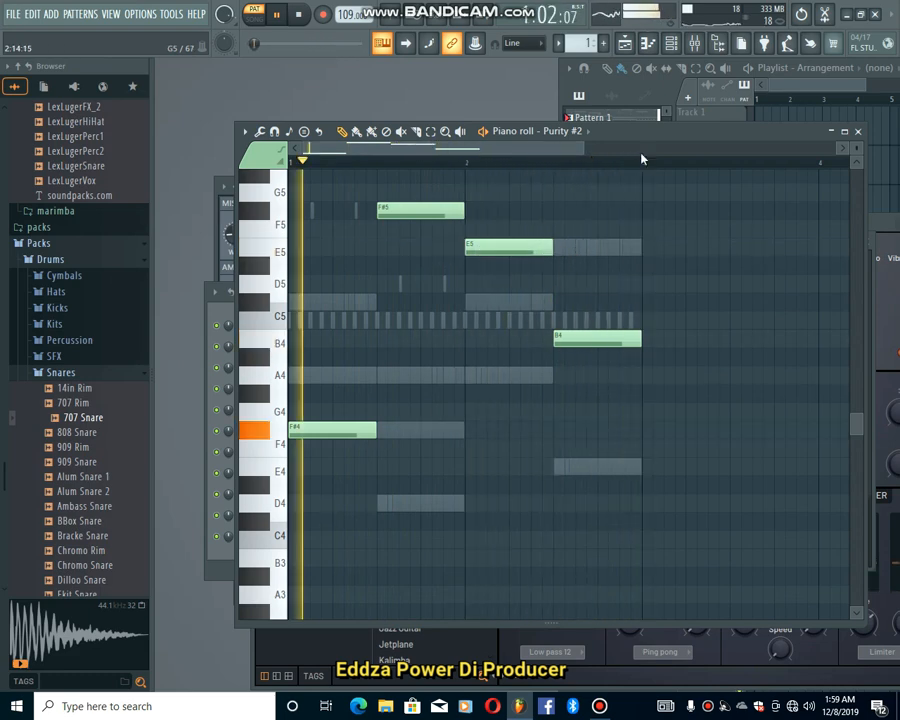
# Add an FPC drum channel and open its piano roll
pyautogui.click(671, 43)
pyautogui.scroll(-8, 242, 536)
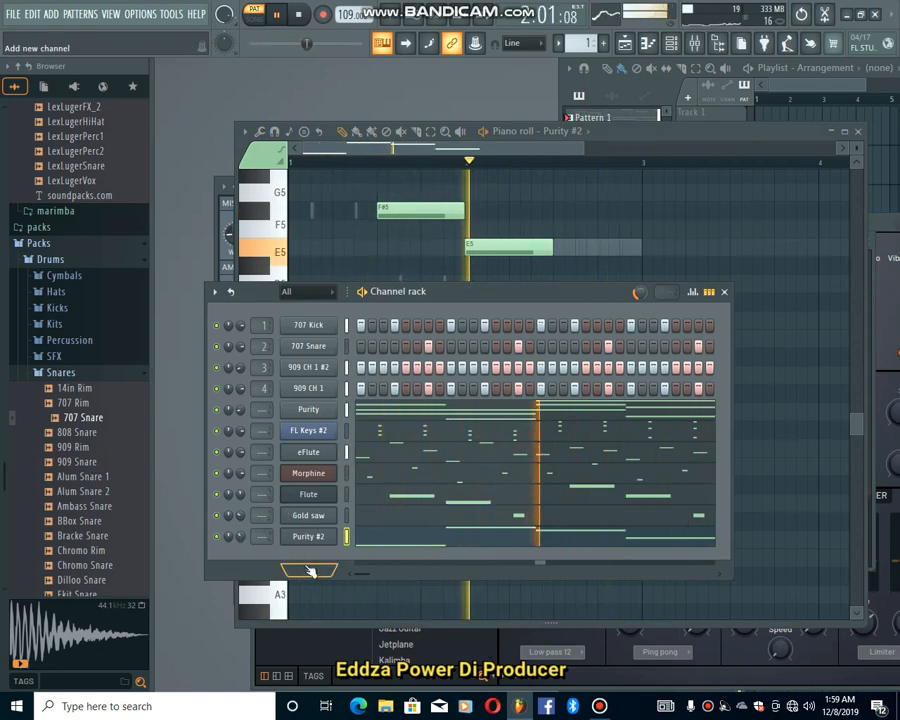
pyautogui.click(297, 566)
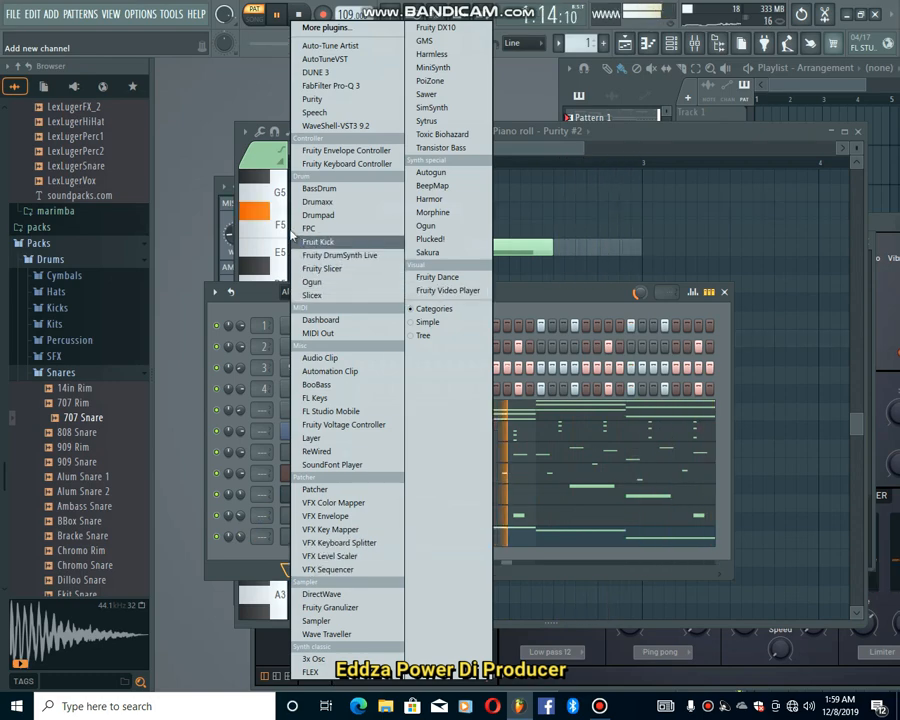
pyautogui.click(310, 230)
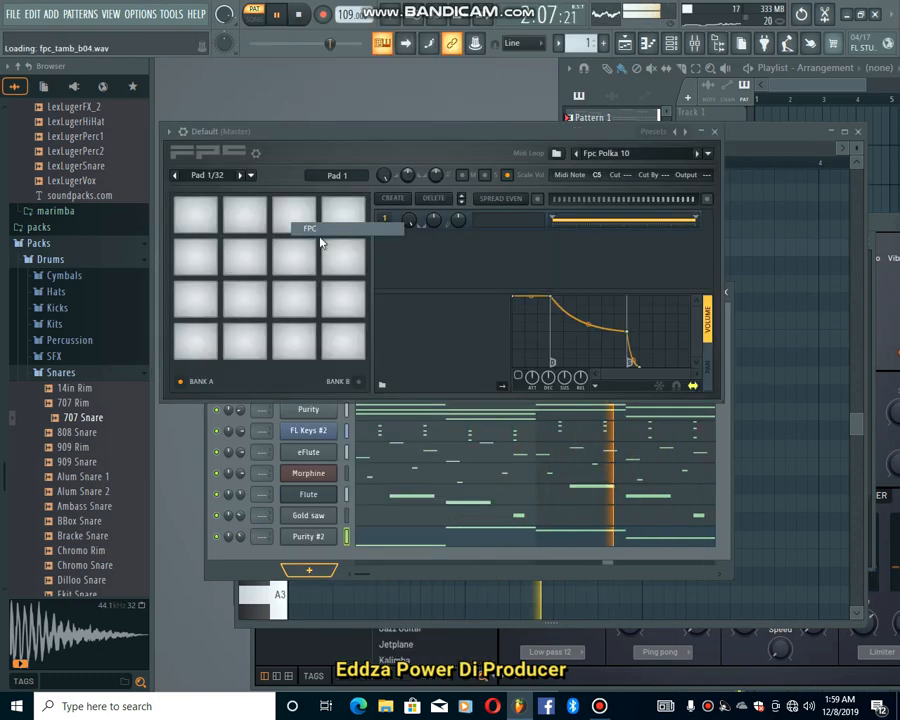
pyautogui.click(183, 132)
pyautogui.click(182, 146)
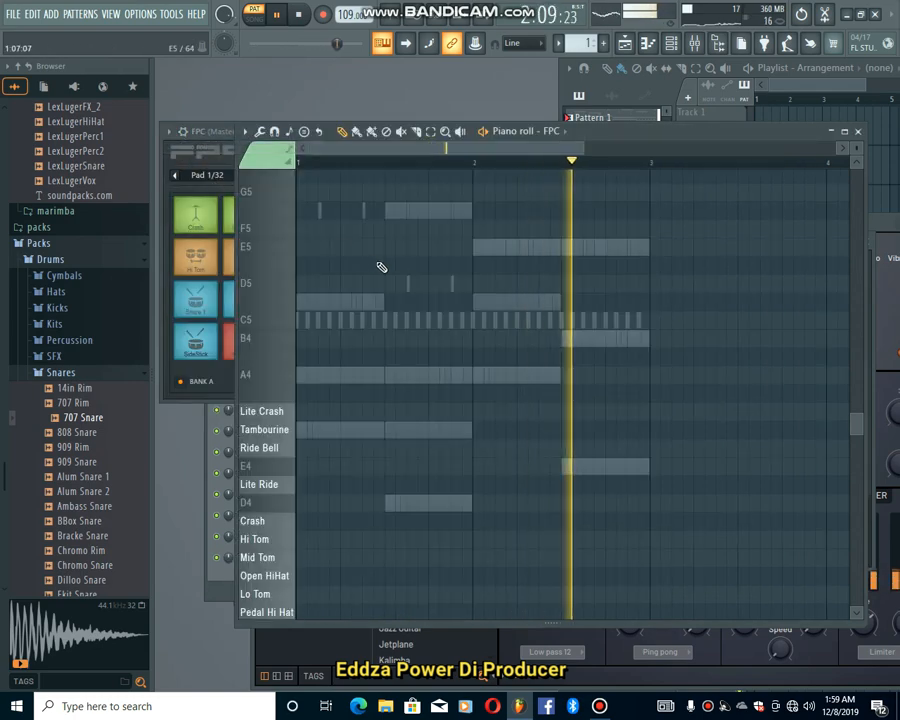
# Place a two-step Snare 2 hit at the start of bar 2 in the FPC piano roll and restart playback
pyautogui.scroll(-2, 530, 500)
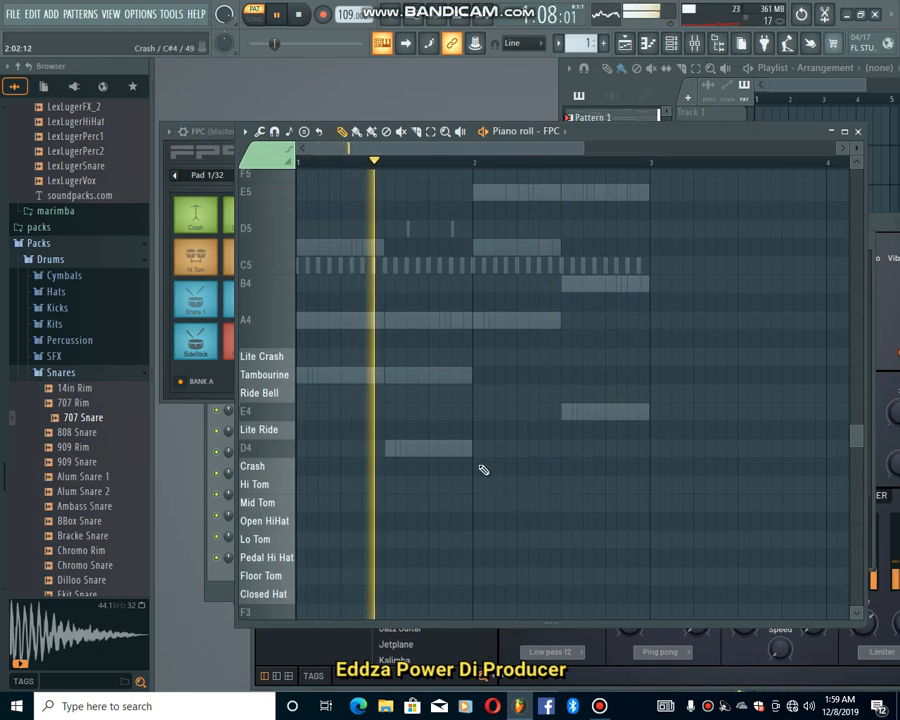
pyautogui.click(477, 450)
pyautogui.rightClick(493, 450)
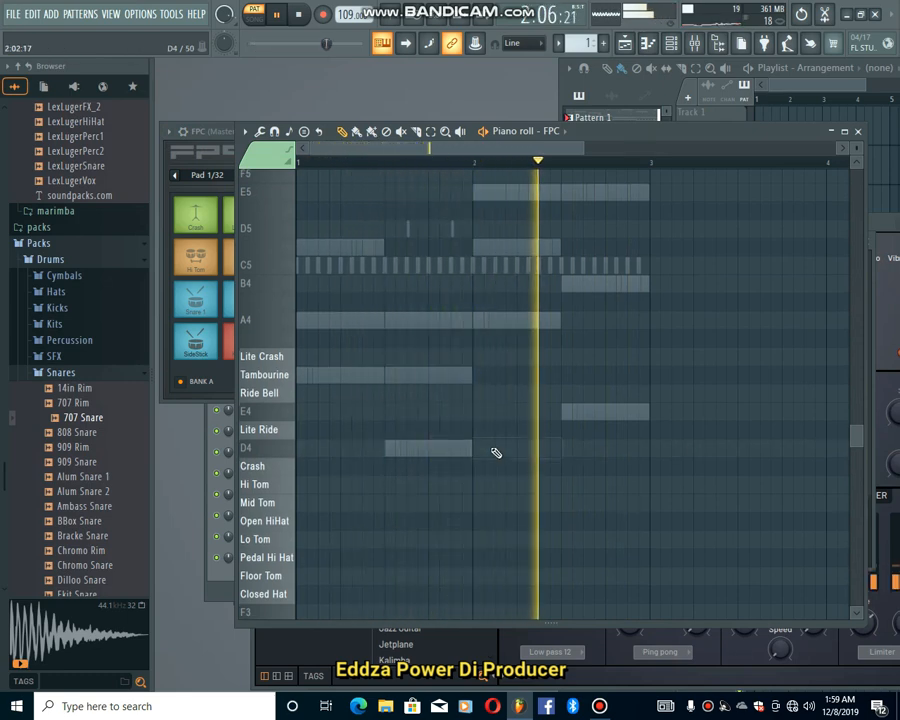
pyautogui.scroll(-3, 494, 451)
pyautogui.scroll(-3, 486, 445)
pyautogui.moveTo(487, 428)
pyautogui.mouseDown()
pyautogui.moveTo(482, 418)
pyautogui.moveTo(478, 442)
pyautogui.mouseUp()
pyautogui.press('space')
pyautogui.moveTo(464, 455); pyautogui.dragTo(475, 461)
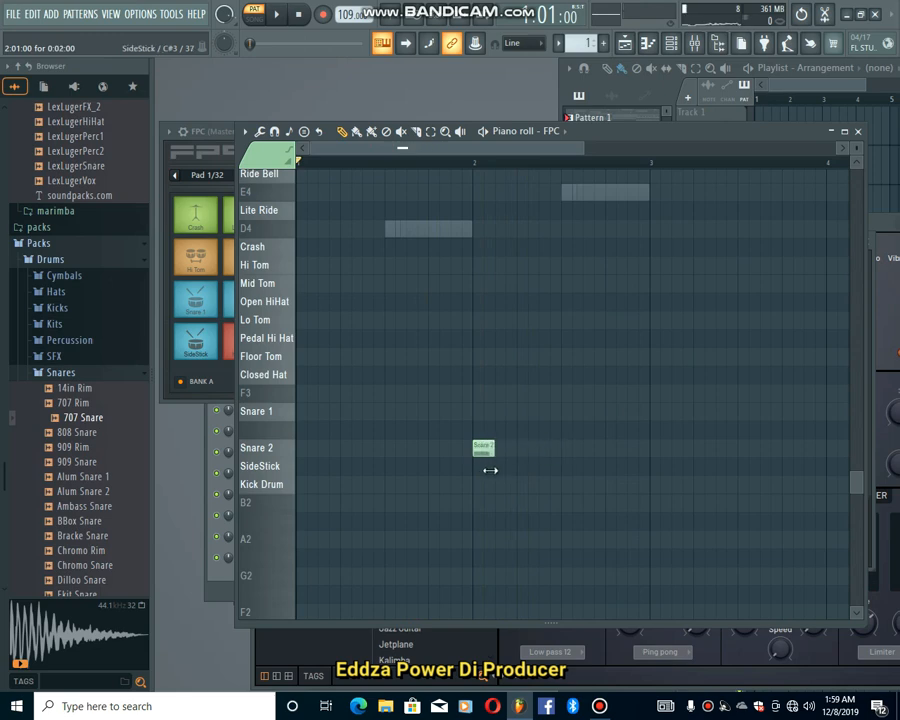
pyautogui.press('space')
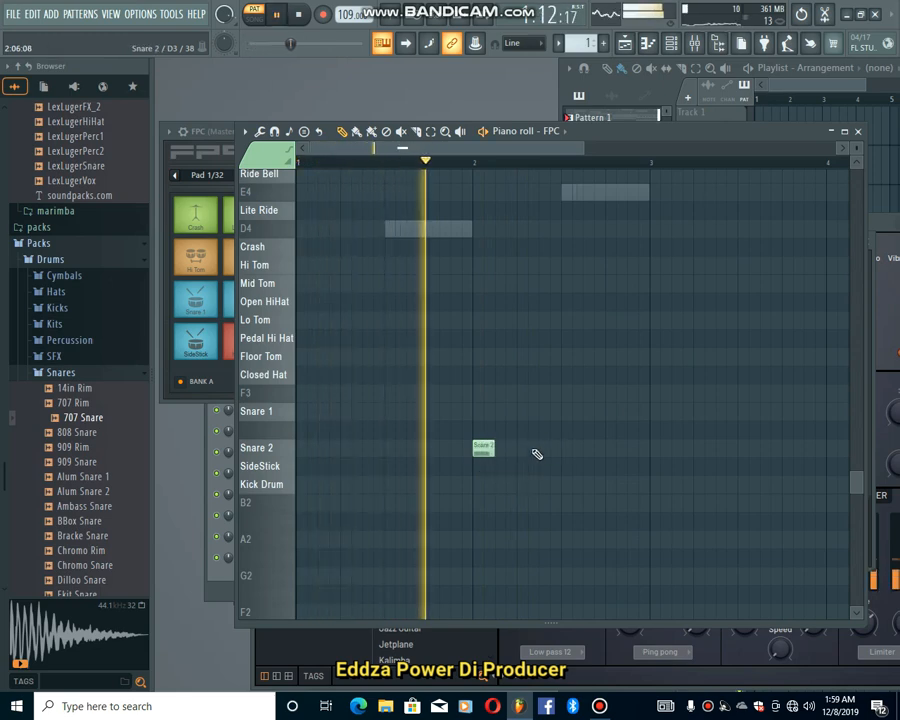
# Add two-step Snare 2 hits on beats 2 and 3 of bar 2 while listening to the pattern
pyautogui.click(527, 450)
pyautogui.press('space')
pyautogui.press('space')
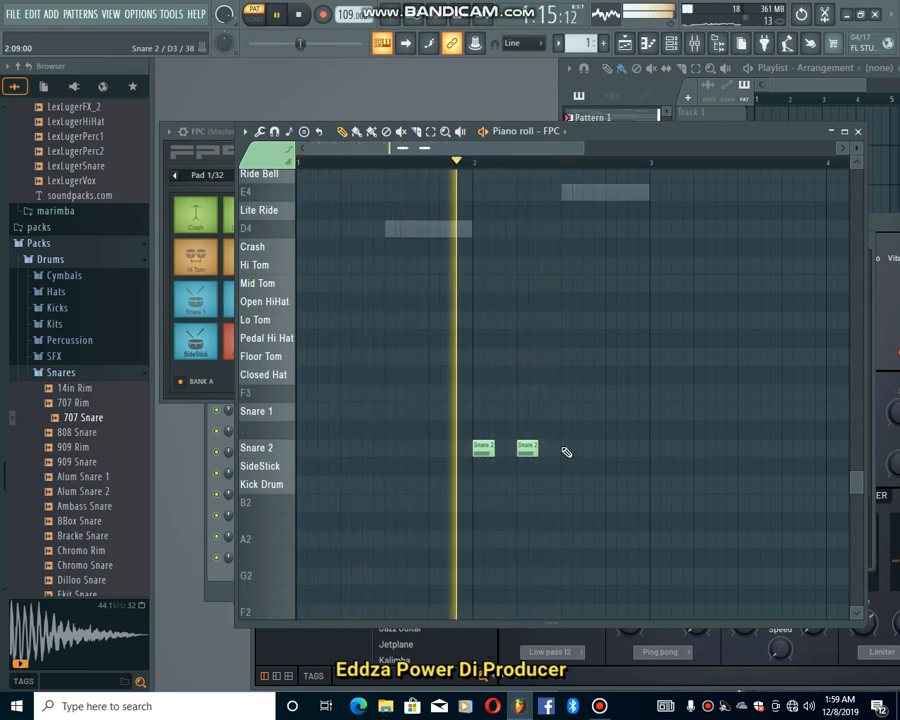
pyautogui.click(570, 449)
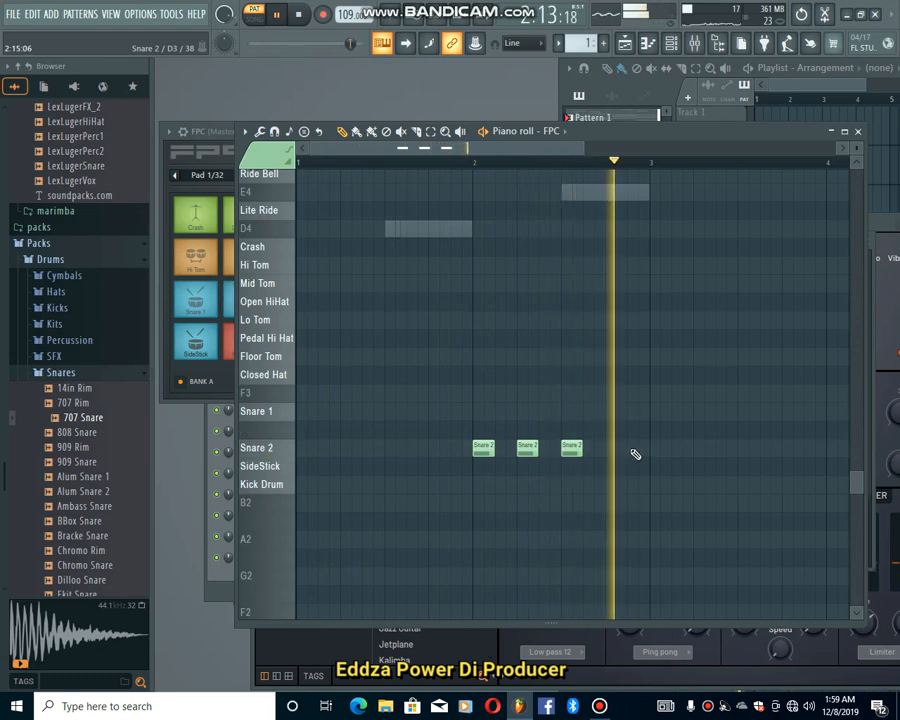
# Add one-step Hi Tom and Mid Tom hits on steps 11 and 12 of bar 2, and a four-step Kick Drum on step 13
pyautogui.scroll(2, 635, 455)
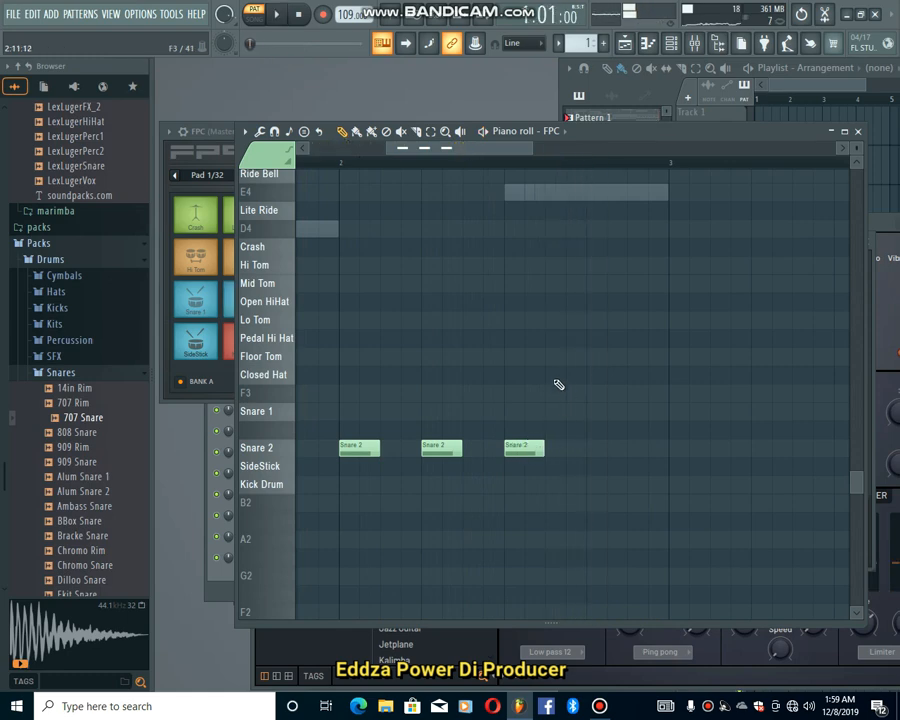
pyautogui.moveTo(549, 341); pyautogui.dragTo(562, 289)
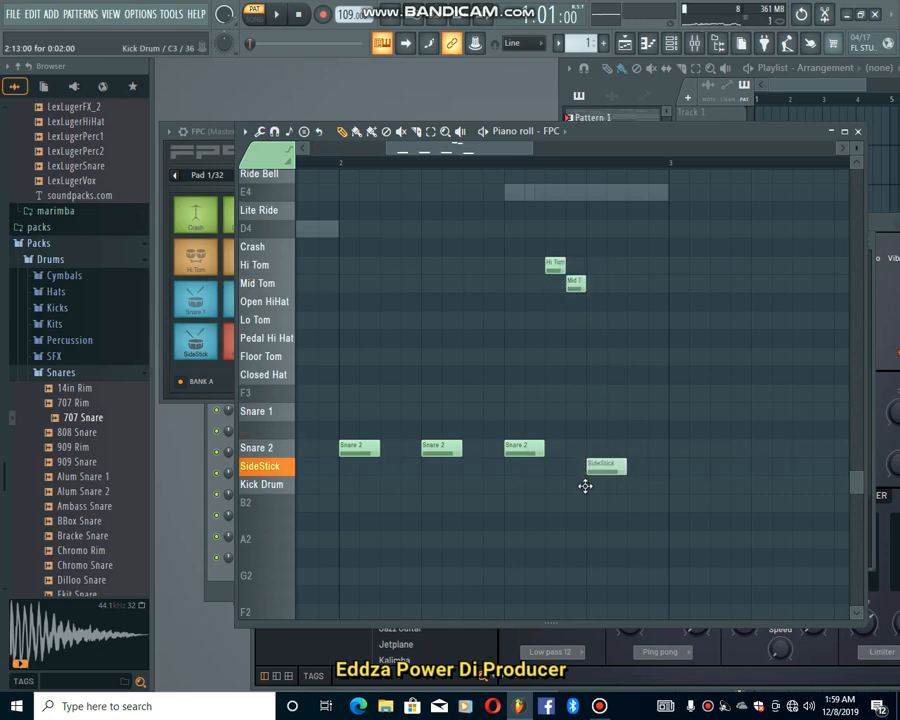
pyautogui.moveTo(585, 486); pyautogui.dragTo(587, 486)
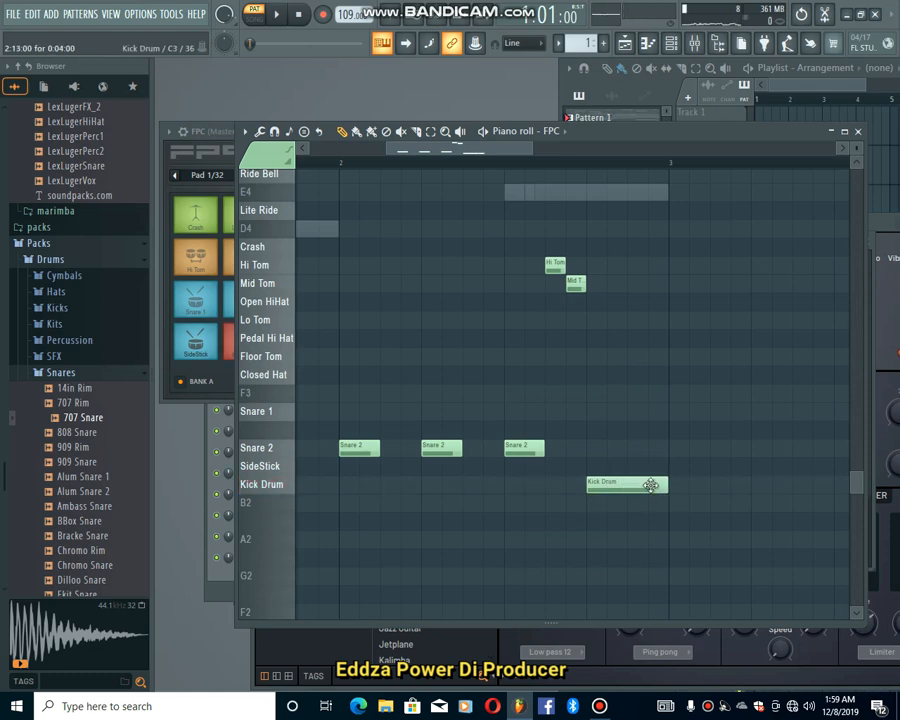
# Chop the four-step Kick Drum note into a rapid roll using the Default chopper pattern
pyautogui.click(259, 133)
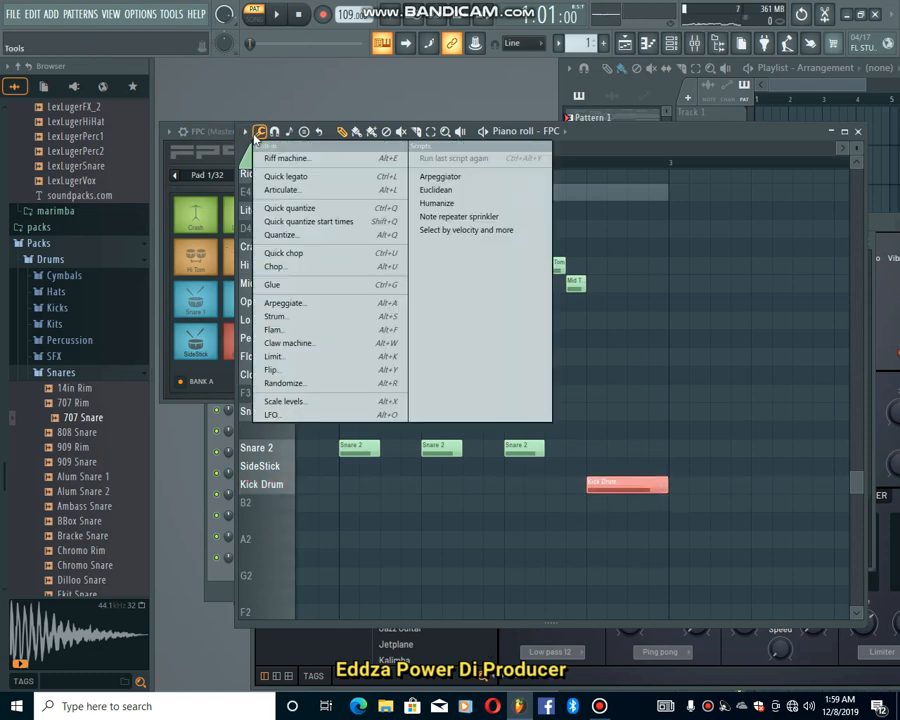
pyautogui.click(276, 268)
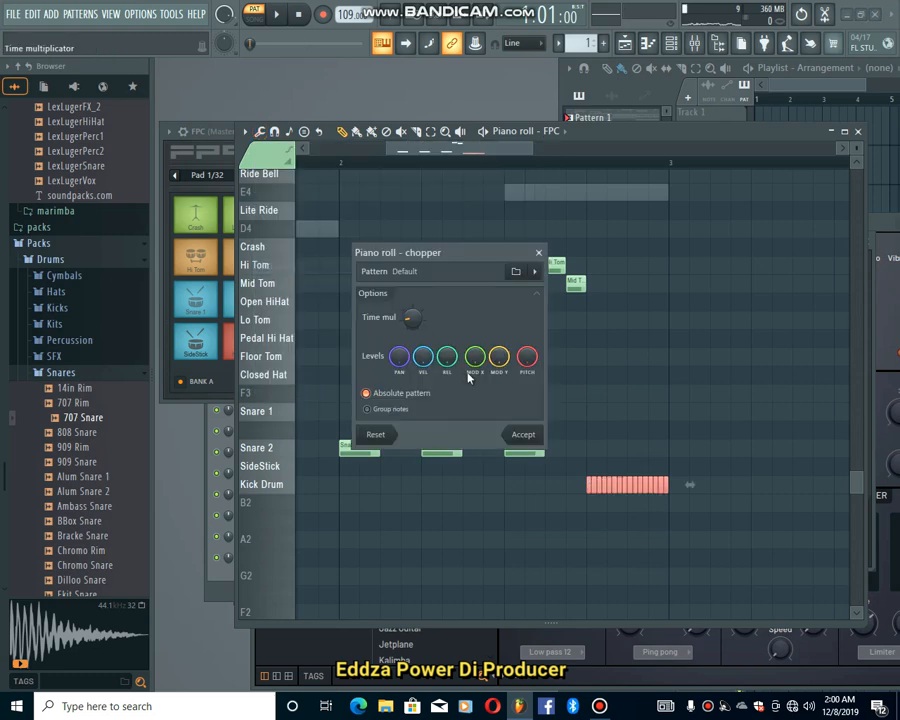
pyautogui.click(523, 434)
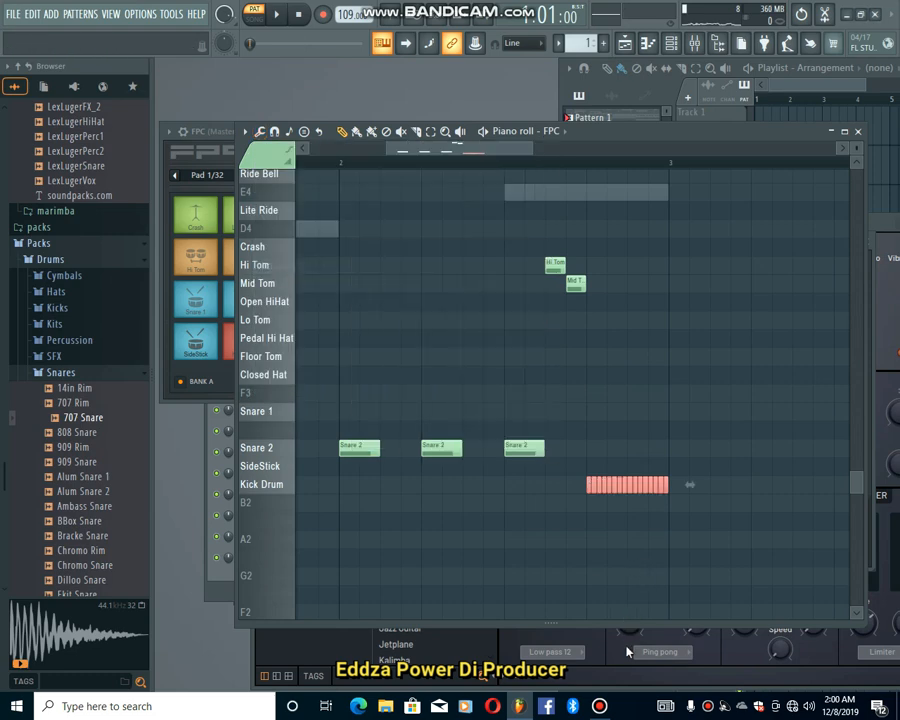
# Ramp the kick roll's velocities up to about 82% and lower the velocities of the two tom hits
pyautogui.moveTo(630, 621); pyautogui.dragTo(608, 395)
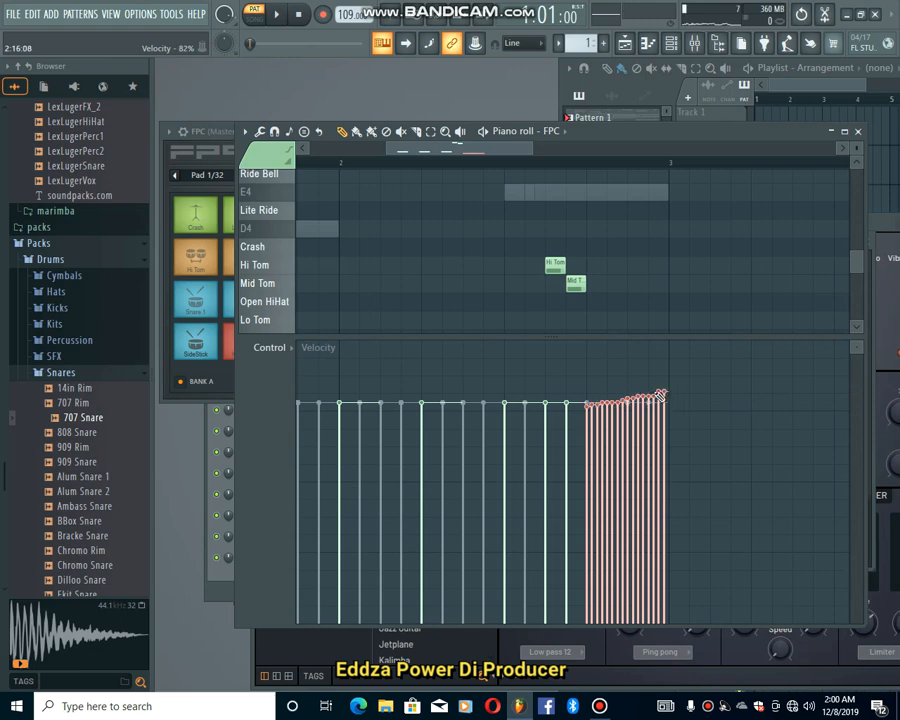
pyautogui.moveTo(670, 337); pyautogui.dragTo(630, 622)
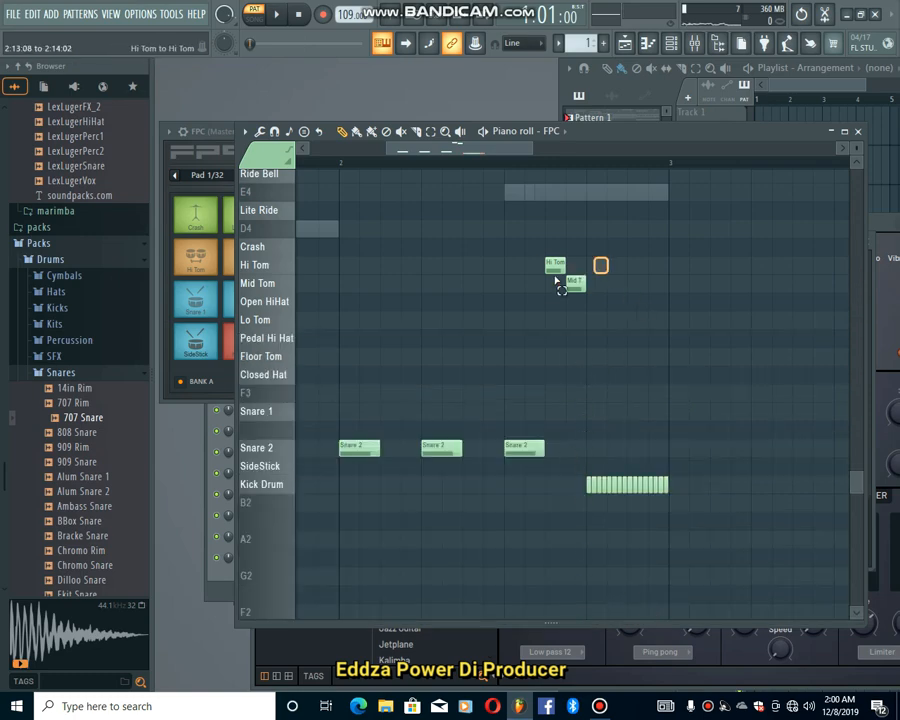
pyautogui.moveTo(561, 622); pyautogui.dragTo(548, 310)
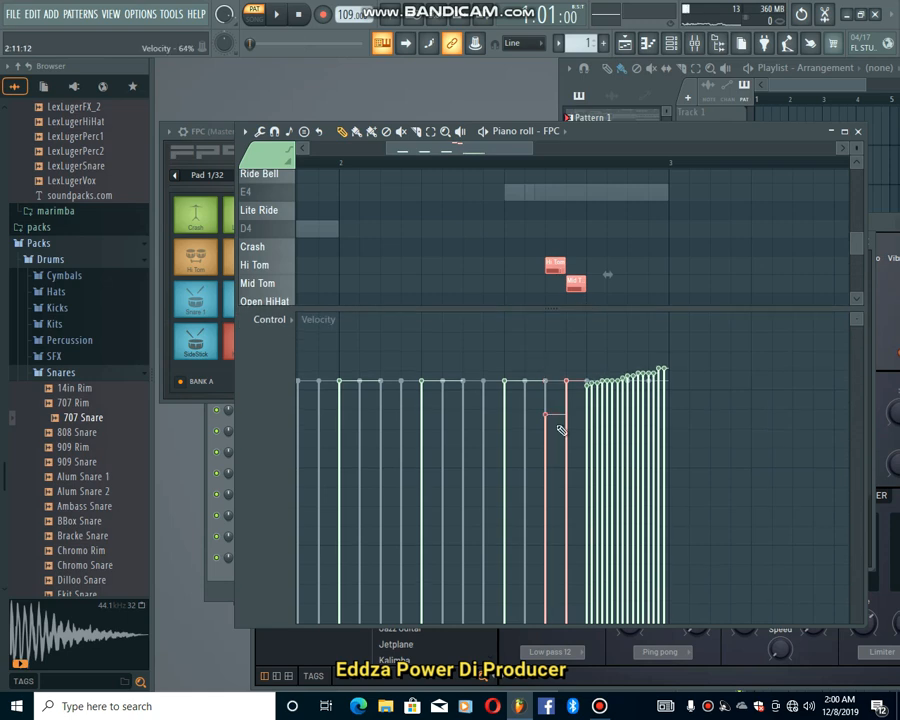
pyautogui.moveTo(606, 311); pyautogui.dragTo(606, 615)
# Adjust the panning of the Snare 2 hits on beats 1 and 2 of bar 2 in their note properties
pyautogui.doubleClick(368, 451)
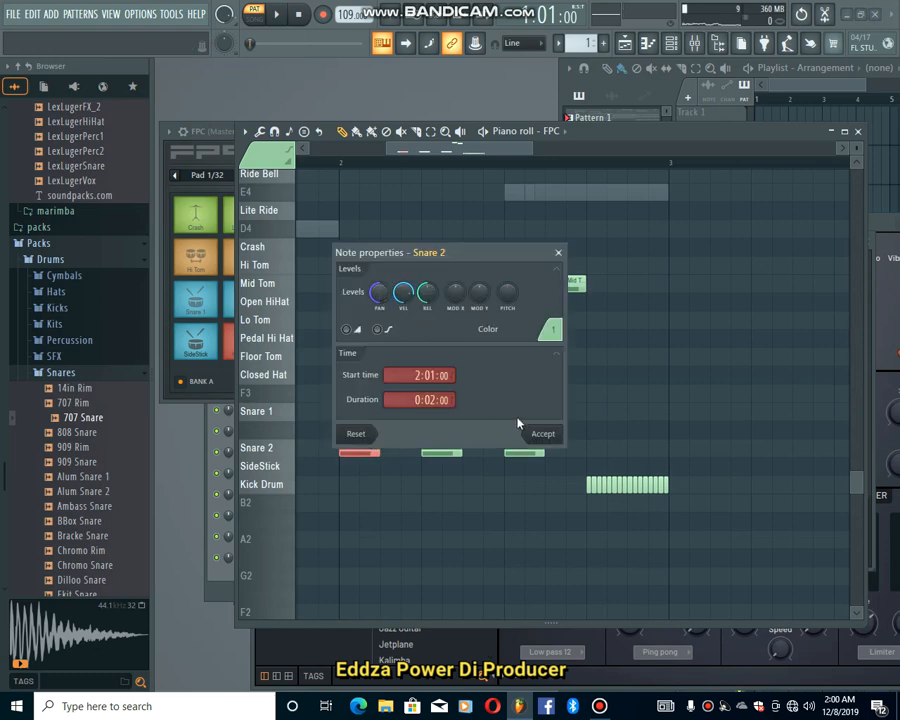
pyautogui.click(541, 434)
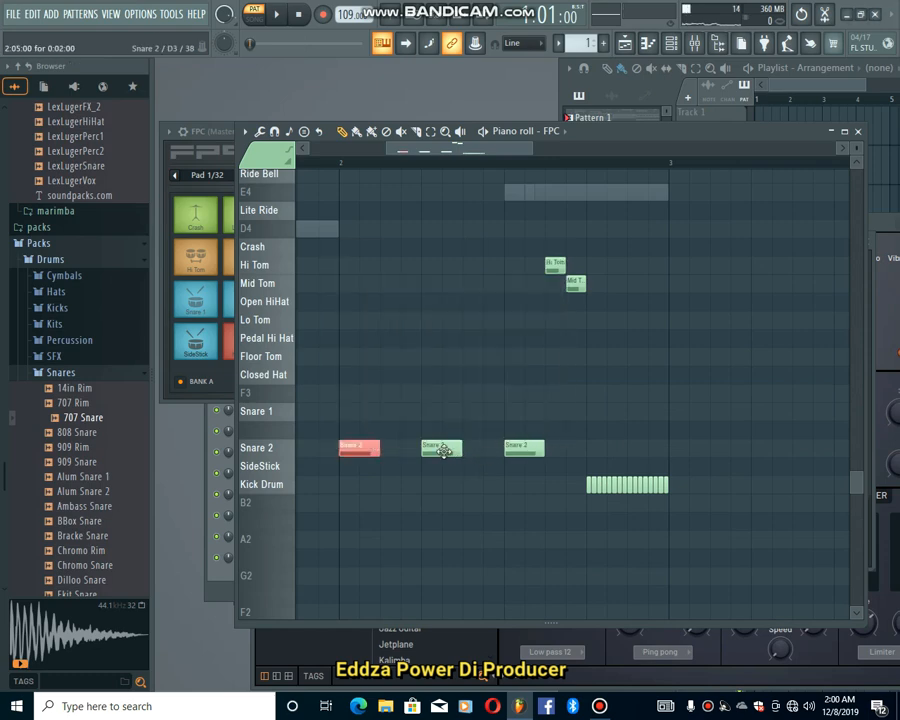
pyautogui.doubleClick(444, 450)
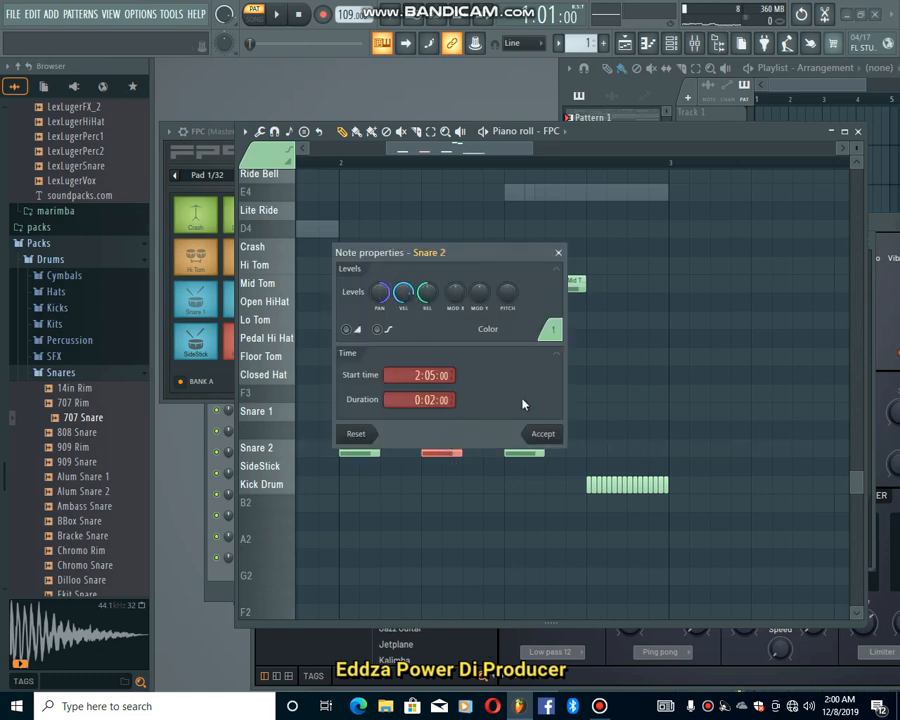
pyautogui.click(540, 434)
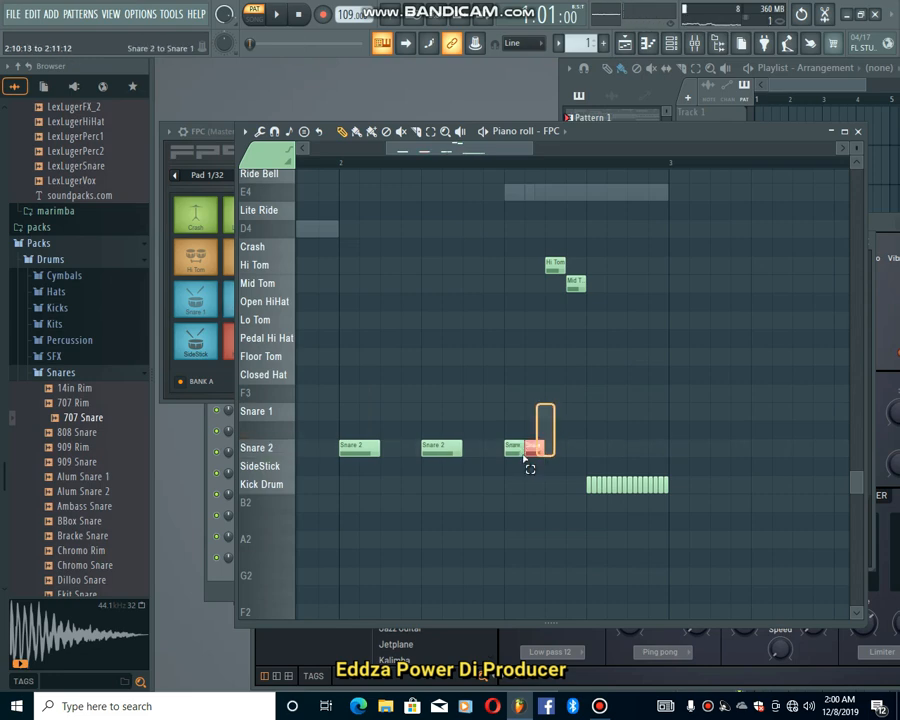
# Split the Snare 2 hit on beat 3 of bar 2 into two one-step notes and adjust the panning of each
pyautogui.moveTo(498, 481); pyautogui.dragTo(500, 480)
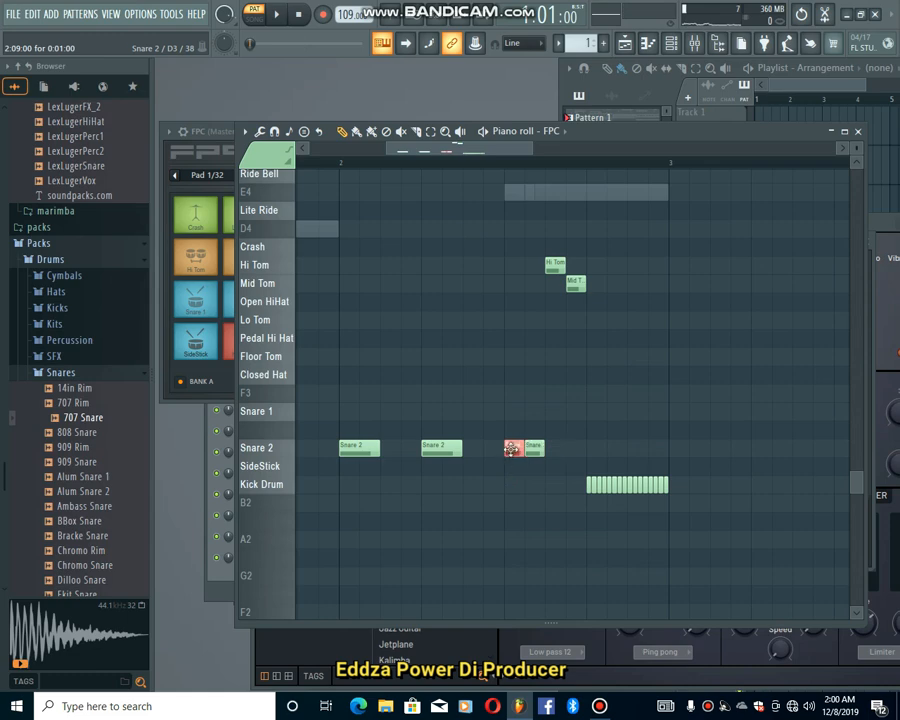
pyautogui.doubleClick(512, 449)
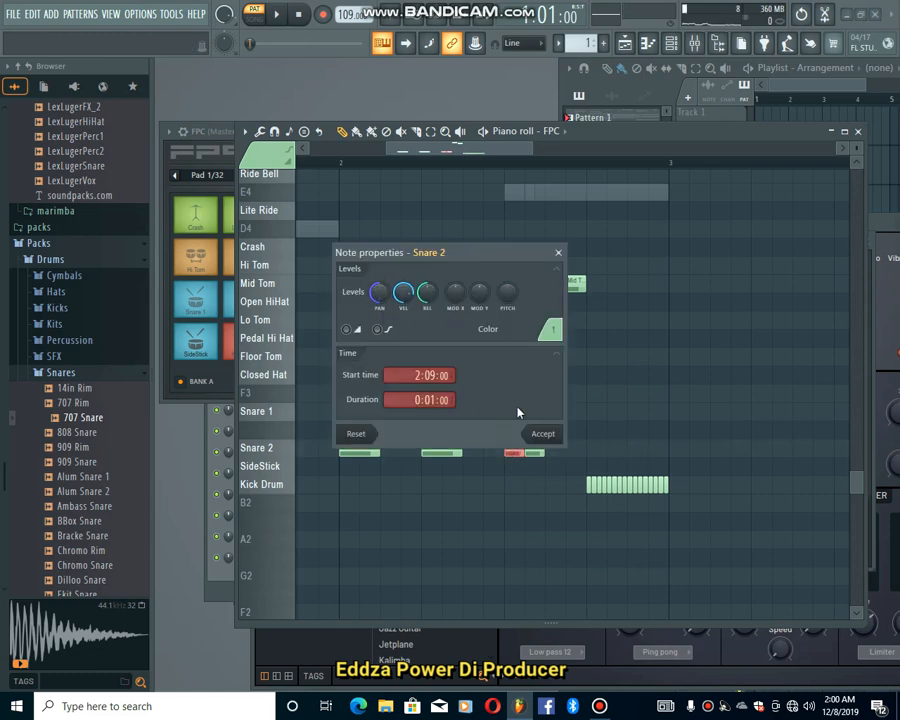
pyautogui.click(542, 436)
pyautogui.doubleClick(533, 448)
pyautogui.click(556, 434)
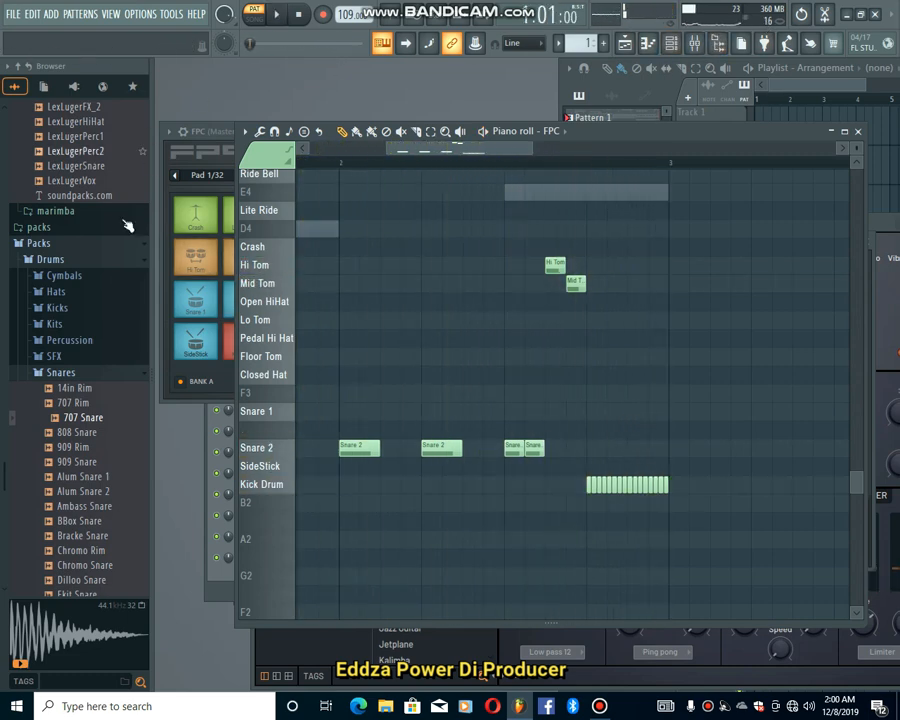
# Open the Rock kit in the Drums packs and preview its crash1 samples
pyautogui.click(56, 325)
pyautogui.click(70, 220)
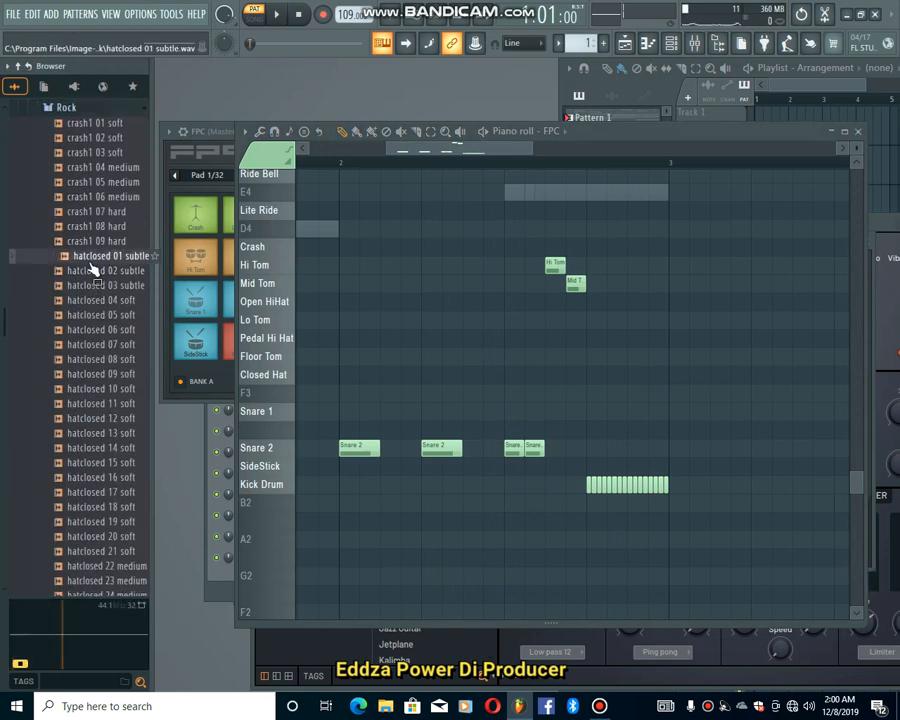
pyautogui.click(105, 243)
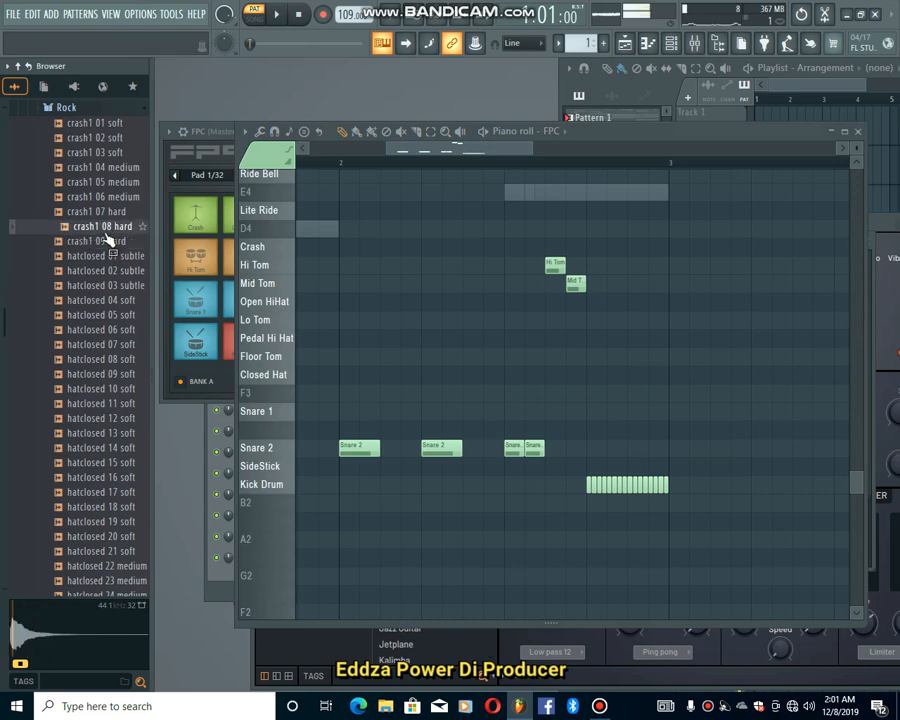
# Add crash1 08 hard as a channel below 909 CH 1 with a hit on the first step, and lower its volume
pyautogui.moveTo(672, 78); pyautogui.dragTo(675, 50)
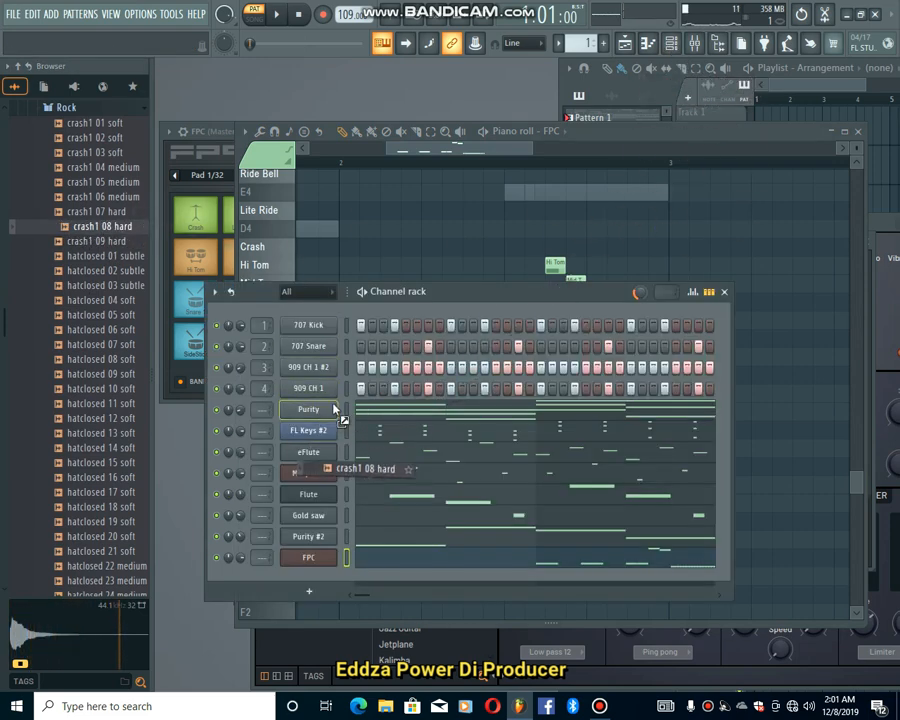
pyautogui.moveTo(338, 399); pyautogui.dragTo(341, 408)
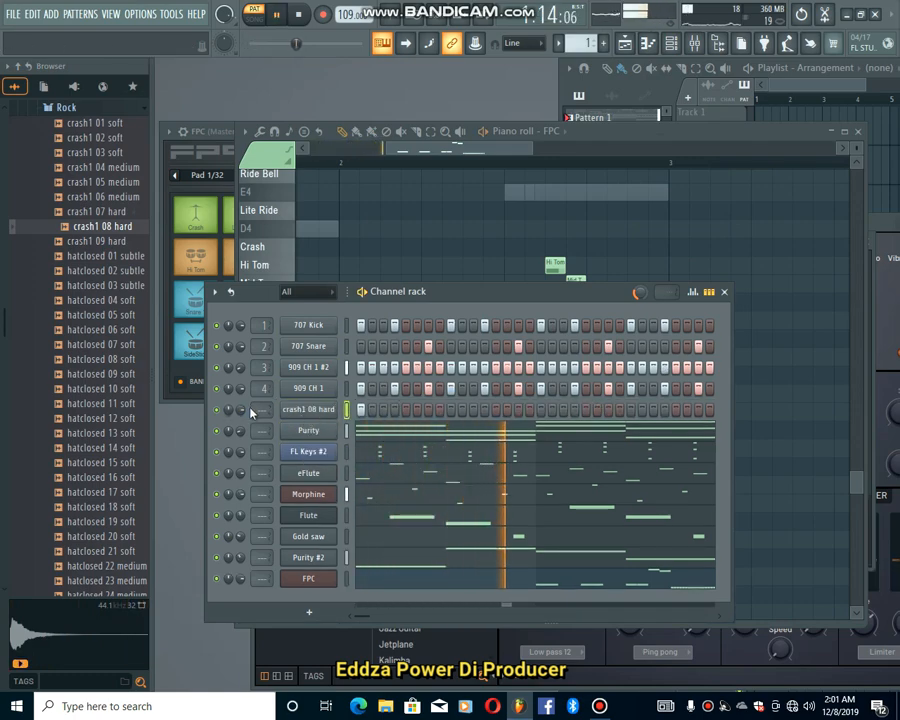
pyautogui.moveTo(241, 410); pyautogui.dragTo(241, 442)
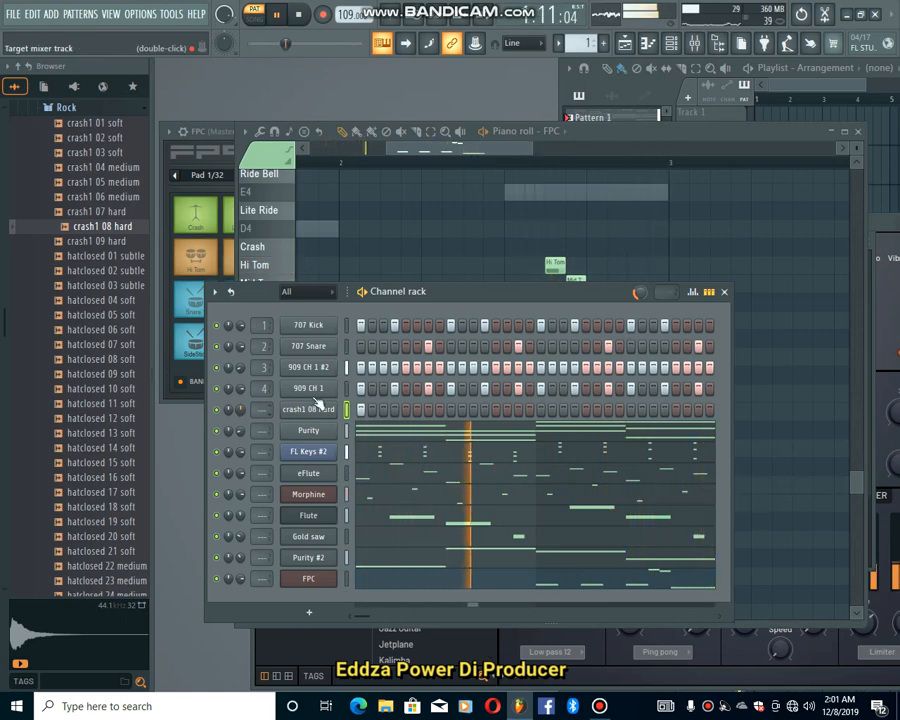
pyautogui.press('space')
# Split Pattern 1 by channel and bring up the playlist
pyautogui.click(583, 44)
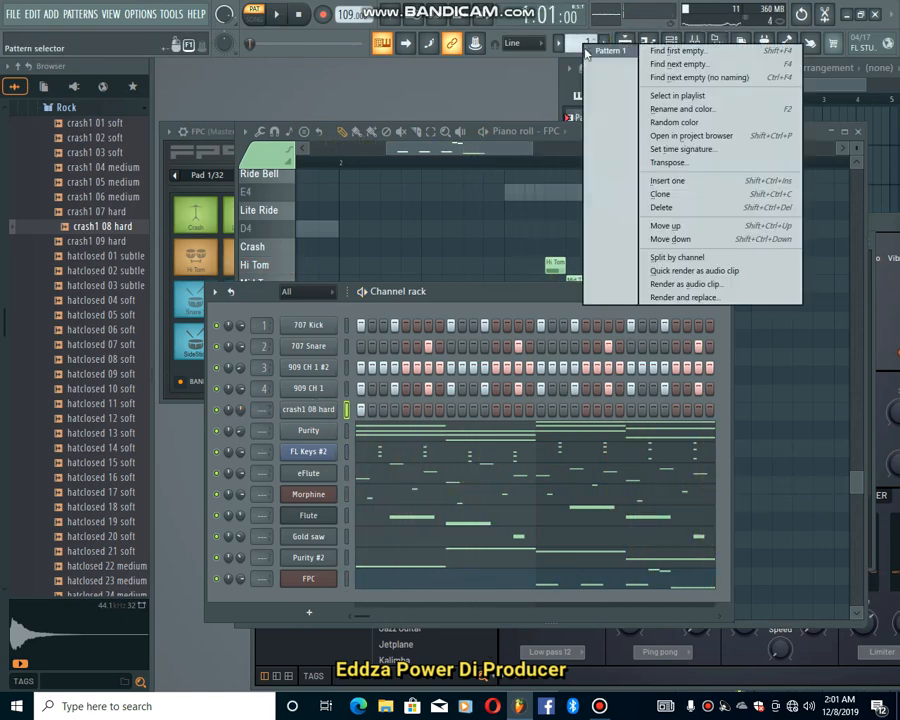
pyautogui.click(664, 259)
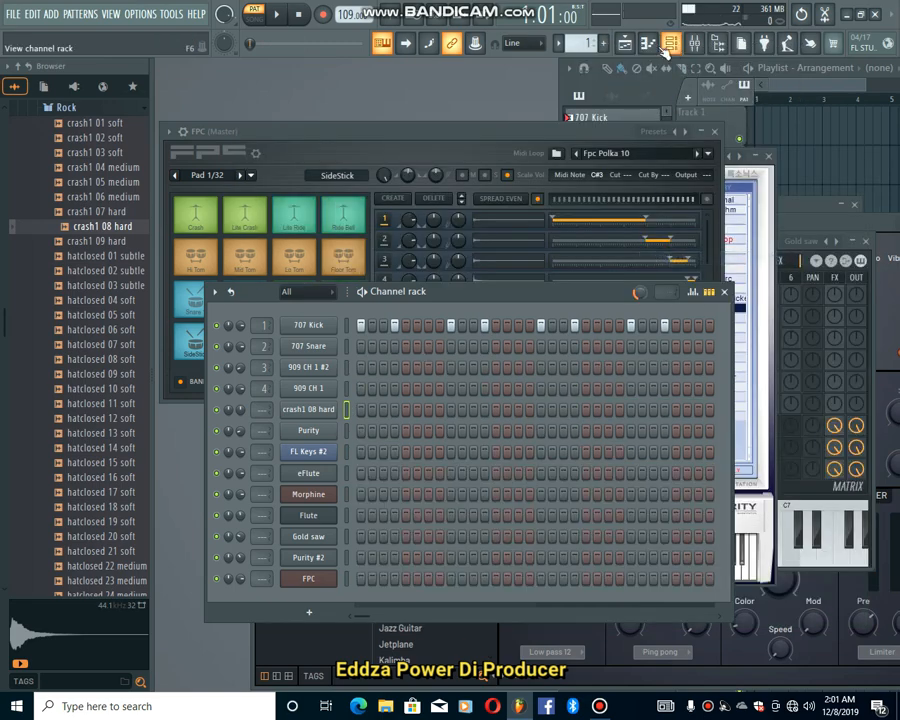
pyautogui.click(625, 44)
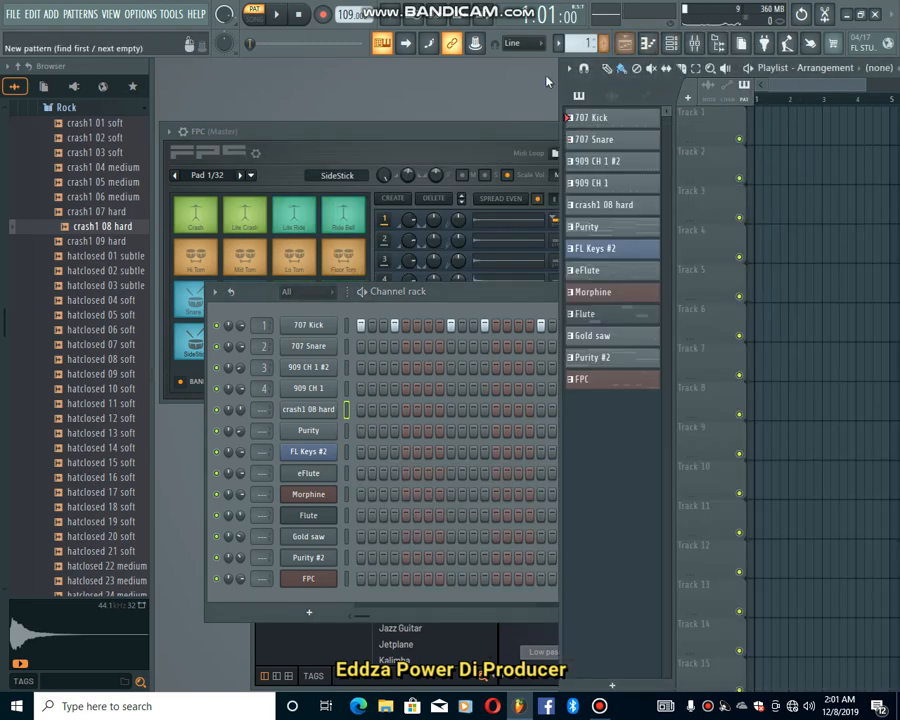
# Maximize the playlist and place the 707 Kick through Purity #2 patterns, except the crash, at bar 1 from Track 2 down
pyautogui.doubleClick(842, 85)
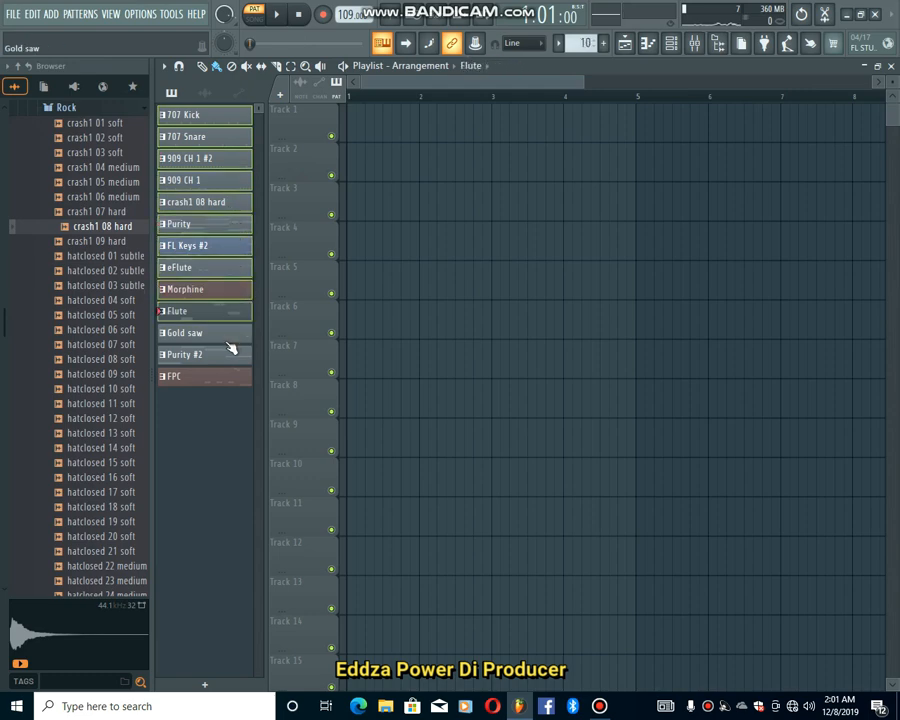
pyautogui.moveTo(255, 355); pyautogui.dragTo(421, 340)
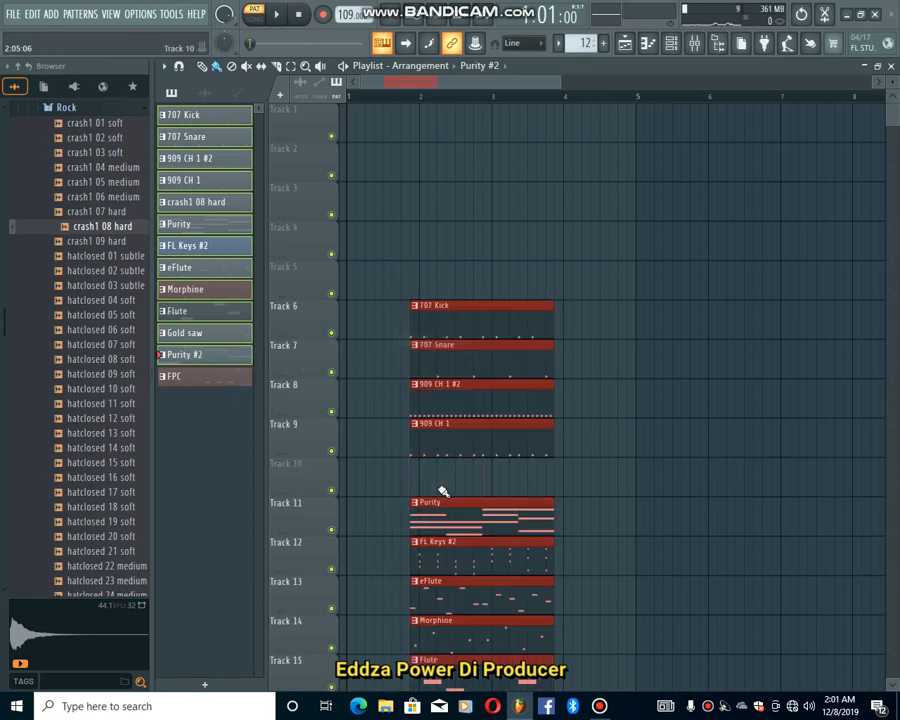
pyautogui.moveTo(432, 427); pyautogui.dragTo(347, 252)
# Repeat the placed two-bar clips ten times so the arrangement runs through bar 22
pyautogui.hotkey('ctrl', 'b')
pyautogui.hotkey('ctrl', 'b')
pyautogui.hotkey('ctrl', 'b')
pyautogui.hotkey('ctrl', 'b')
pyautogui.hotkey('ctrl', 'b')
pyautogui.hotkey('ctrl', 'b')
pyautogui.hotkey('ctrl', 'b')
pyautogui.hotkey('ctrl', 'b')
pyautogui.hotkey('ctrl', 'b')
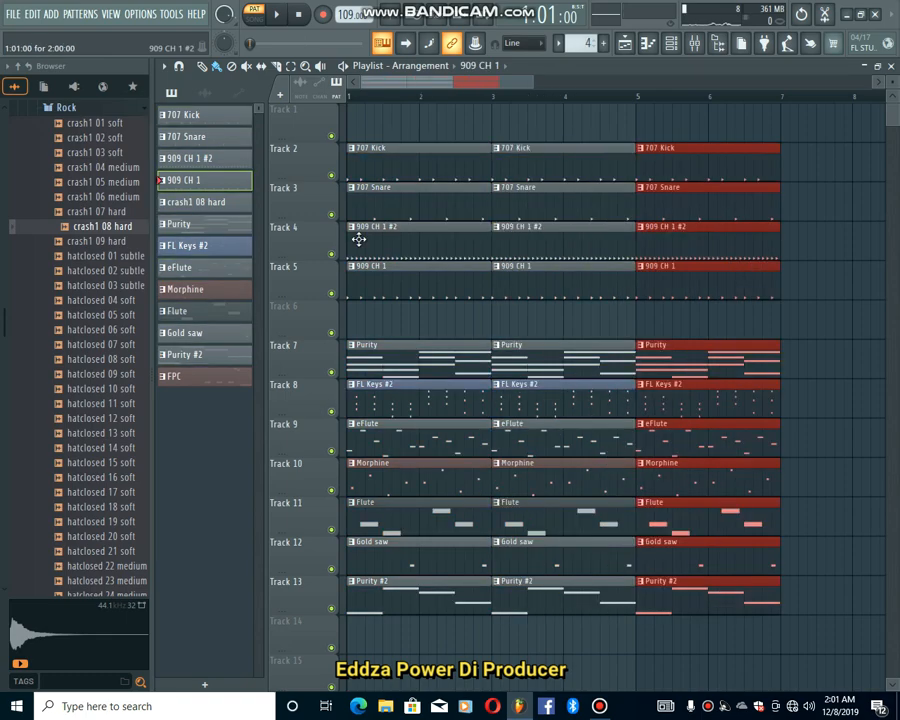
pyautogui.hotkey('ctrl', 'b')
pyautogui.moveTo(563, 82); pyautogui.dragTo(9, 160)
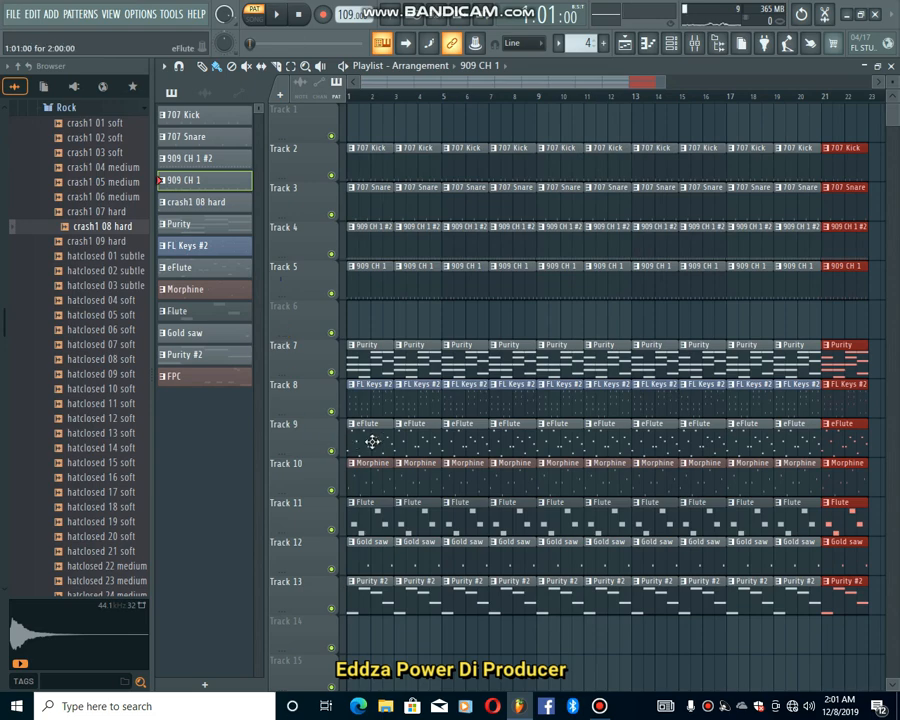
# Play the arrangement in song mode and remove the eFlute clips from bars 1 to 8 on Track 9
pyautogui.click(275, 15)
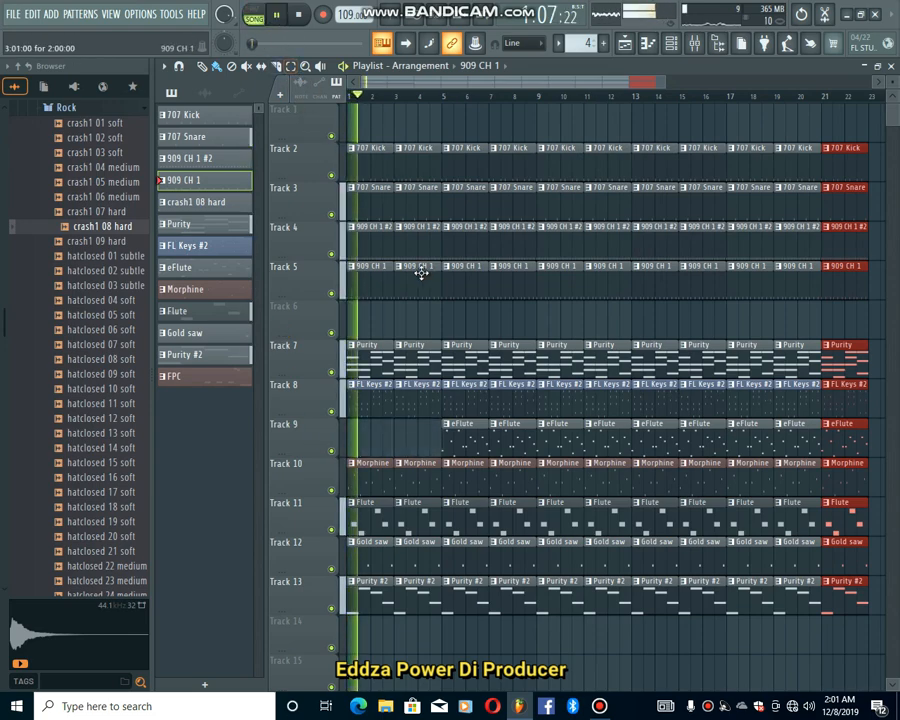
pyautogui.scroll(-3, 438, 338)
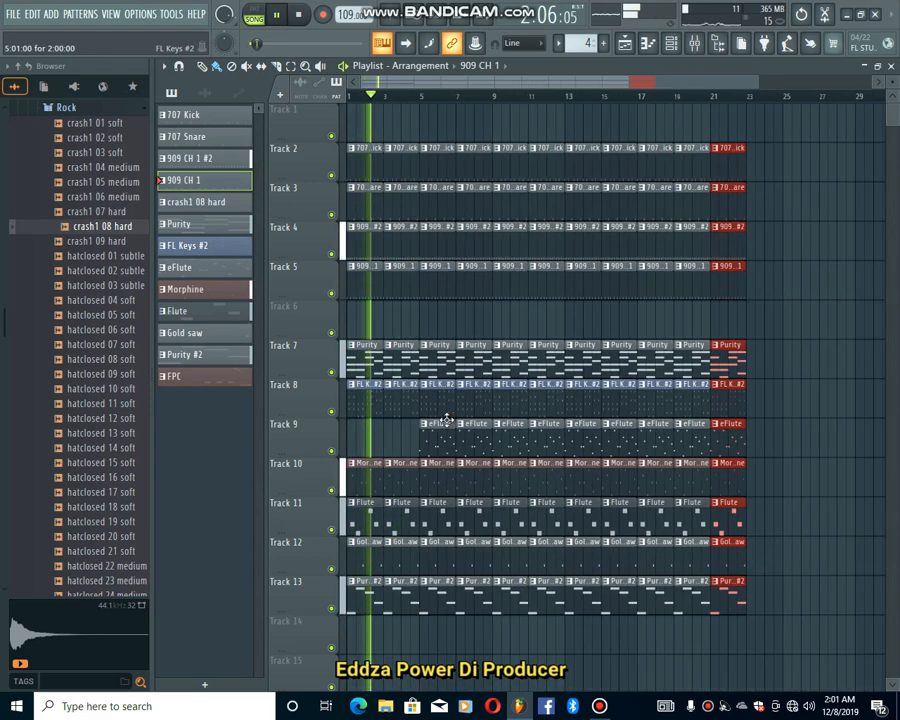
pyautogui.rightClick(443, 434)
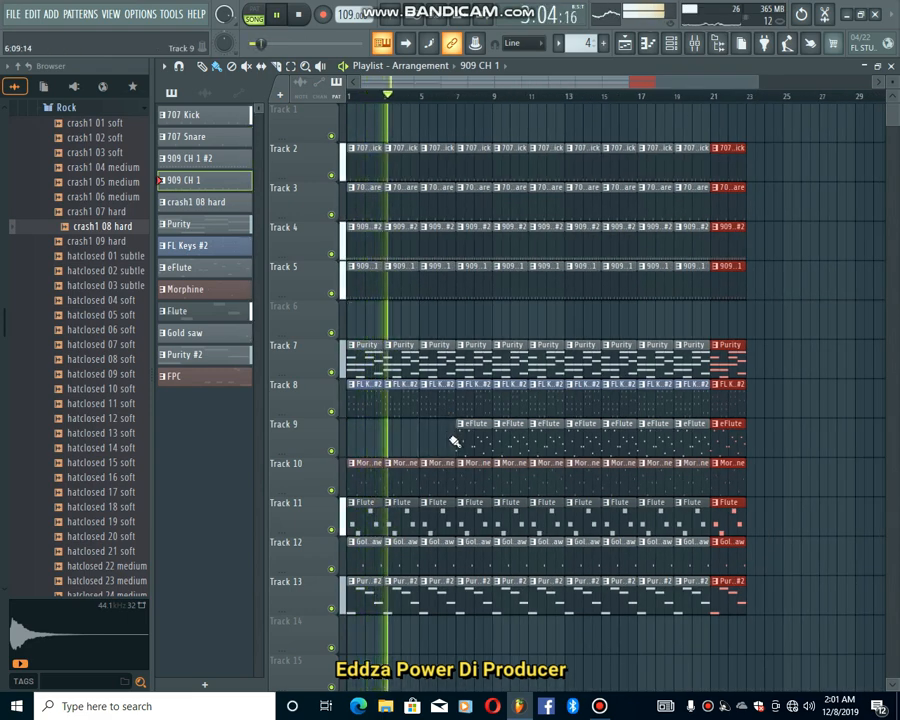
pyautogui.rightClick(458, 442)
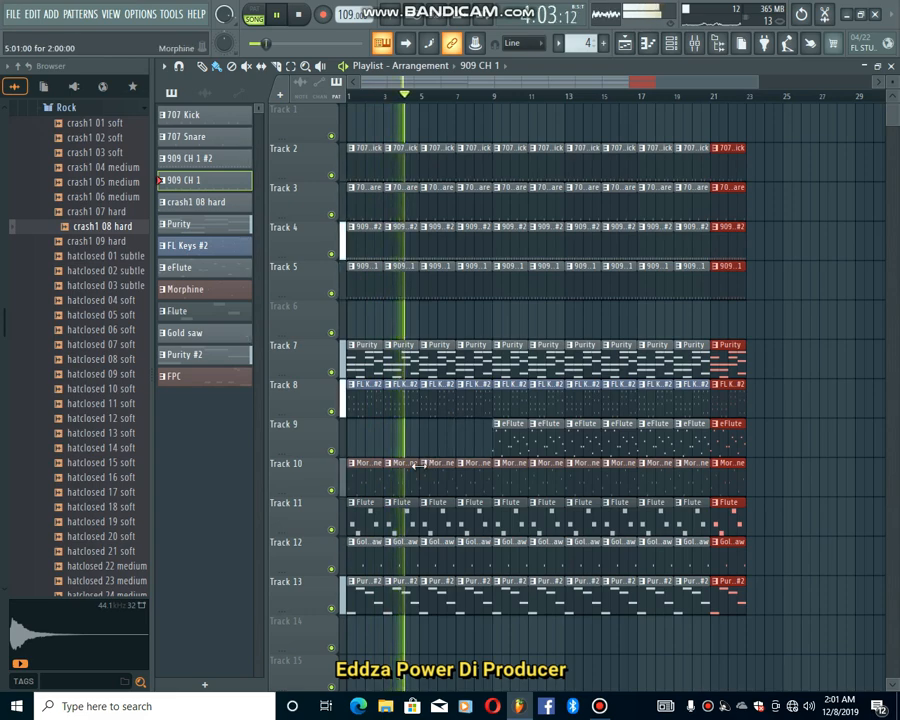
# Remove the first two Gold saw clips, covering bars 1 to 4, from Track 12
pyautogui.rightClick(372, 566)
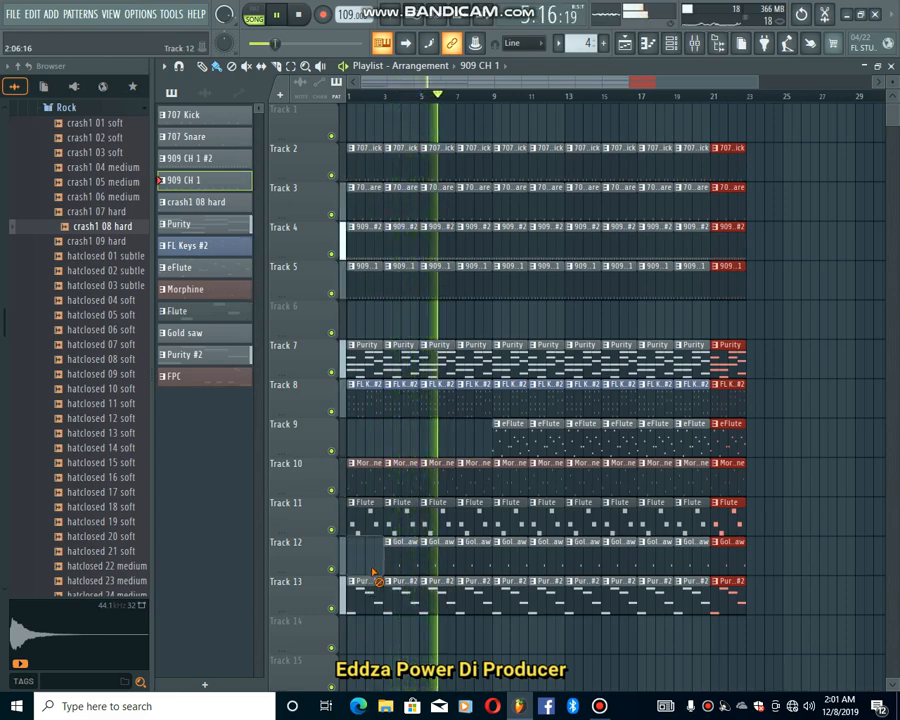
pyautogui.rightClick(400, 568)
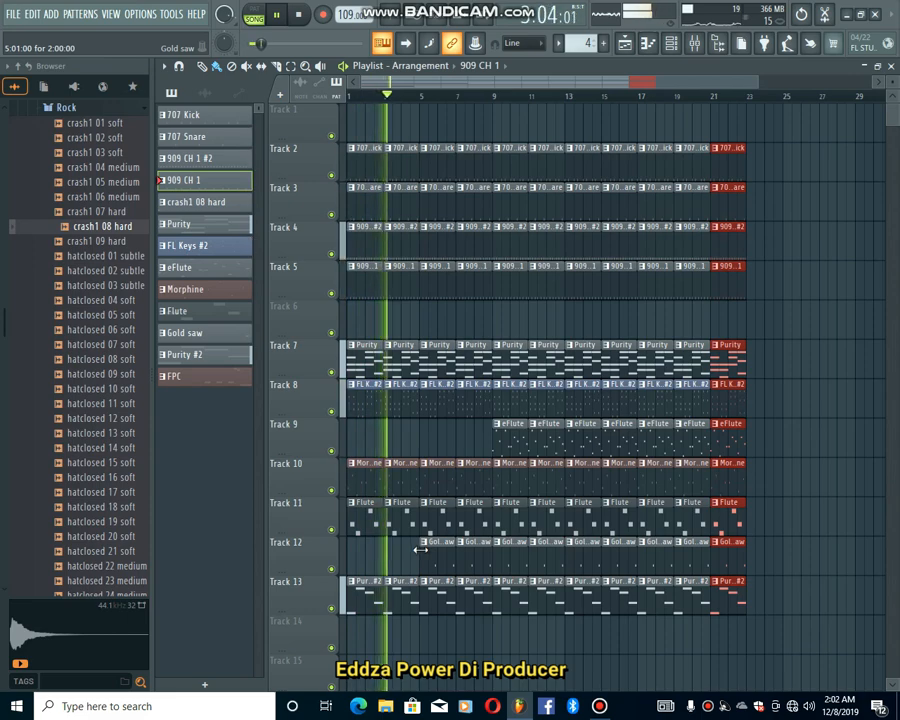
pyautogui.scroll(-1, 421, 560)
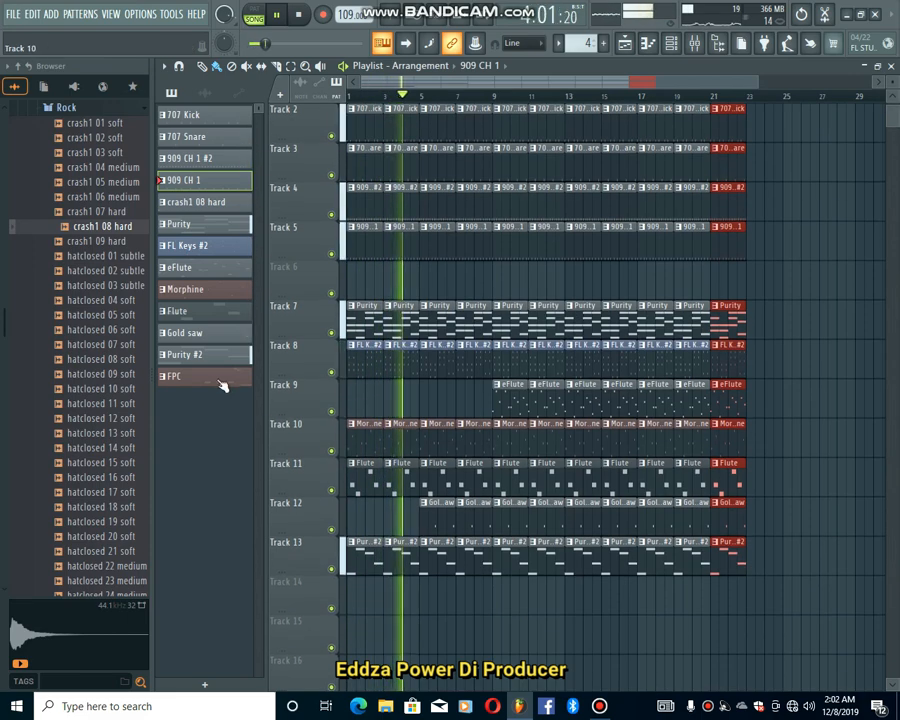
# Place an FPC clip at bar 3 on Track 14 and a crash1 08 hard clip at bar 5 on Track 15
pyautogui.click(200, 376)
pyautogui.click(378, 608)
pyautogui.press('space')
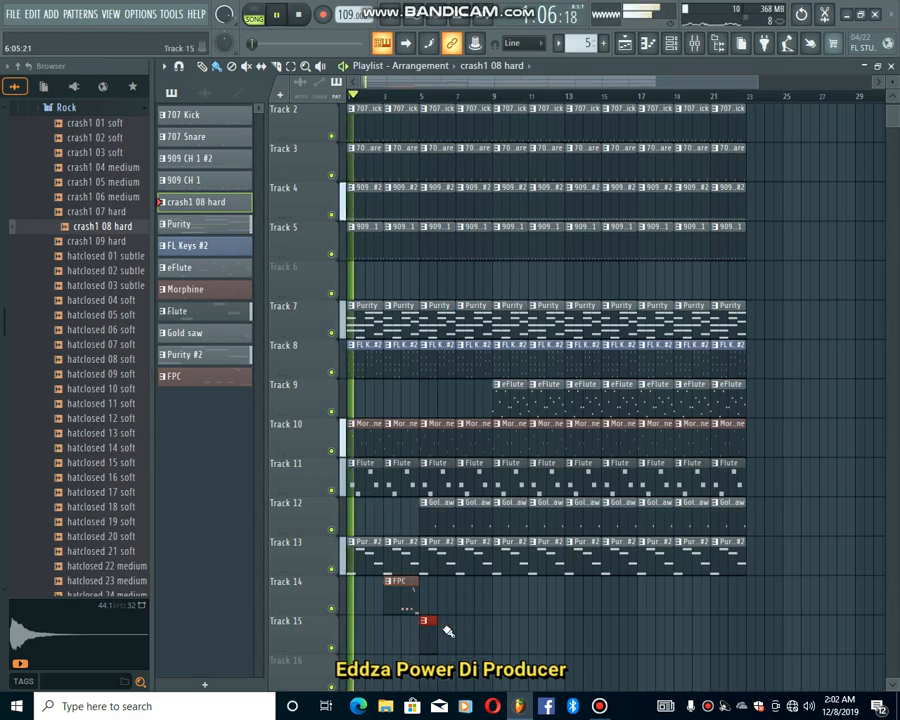
# Add another FPC clip at bar 7 on Track 14 and a crash1 08 hard clip at bar 9 on Track 15
pyautogui.scroll(-1, 440, 612)
pyautogui.click(406, 560)
pyautogui.scroll(4, 412, 566)
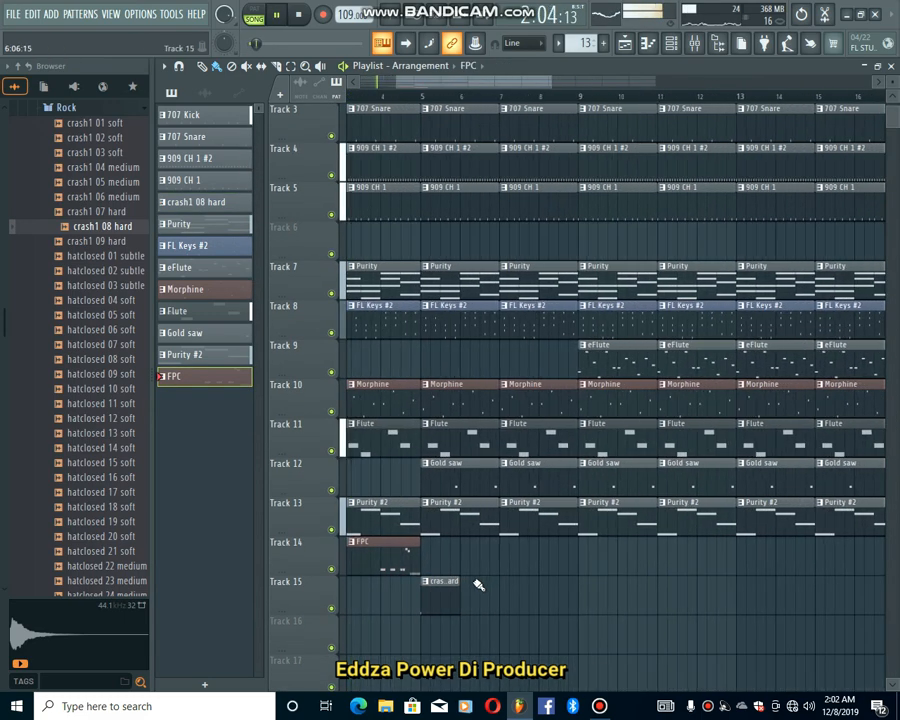
pyautogui.scroll(2, 478, 585)
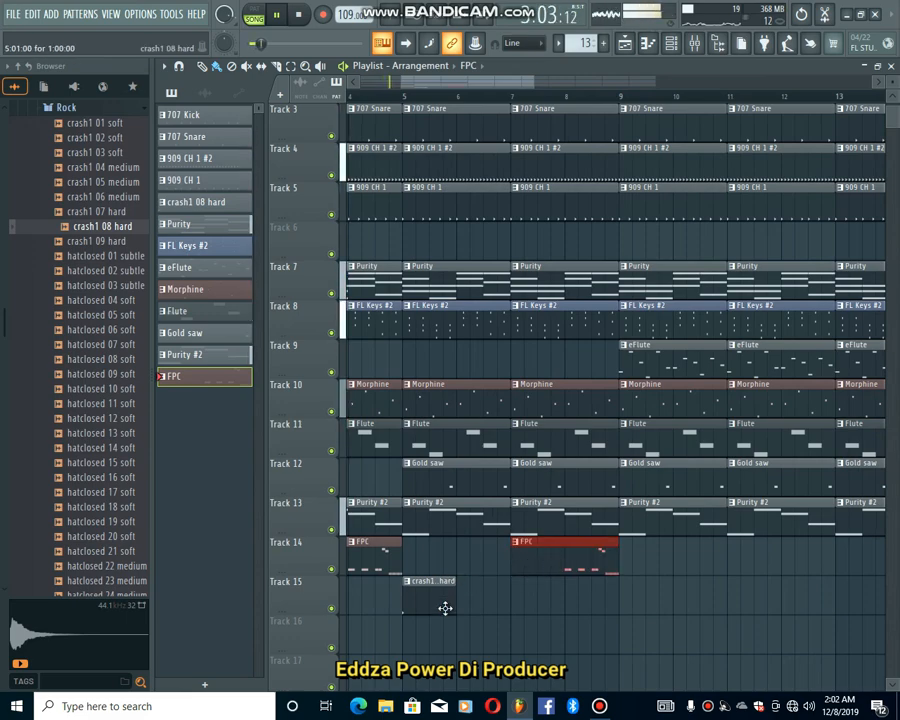
pyautogui.scroll(-4, 428, 617)
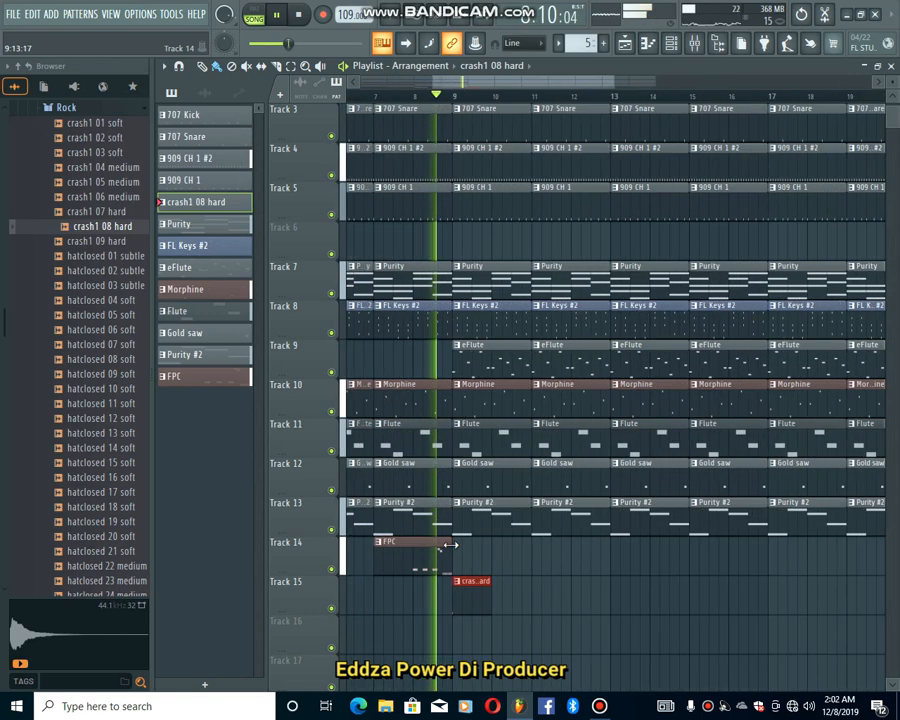
# Cut bar 8 out of the drum clips on Tracks 2 to 5, leaving a one-bar break, and play the arrangement from bar 7
pyautogui.scroll(3, 430, 520)
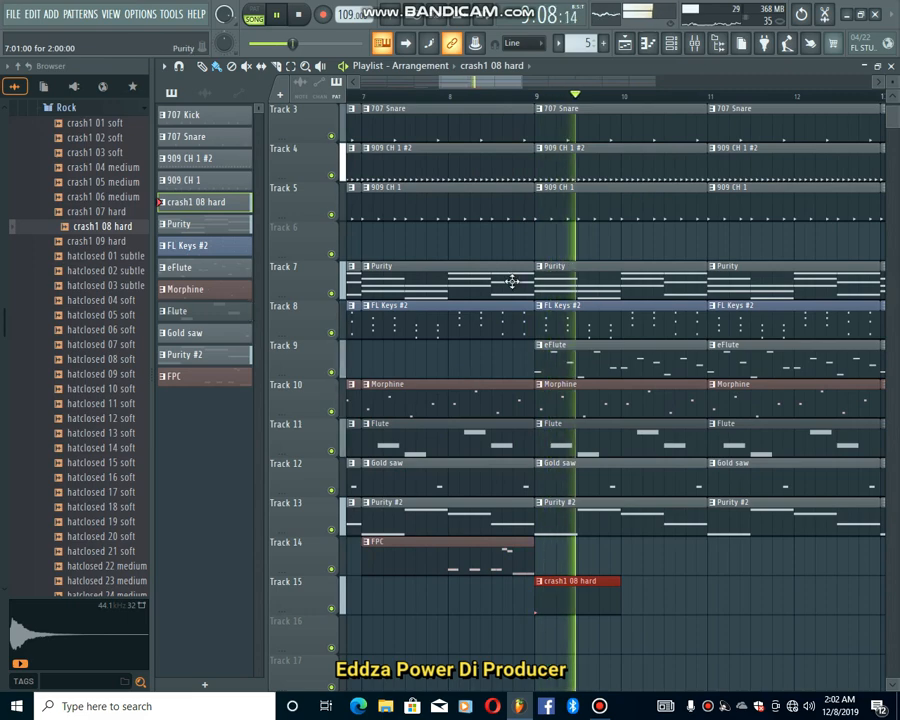
pyautogui.moveTo(452, 143); pyautogui.dragTo(459, 94)
pyautogui.rightClick(483, 150)
pyautogui.rightClick(489, 232)
pyautogui.rightClick(484, 276)
pyautogui.scroll(-3, 484, 268)
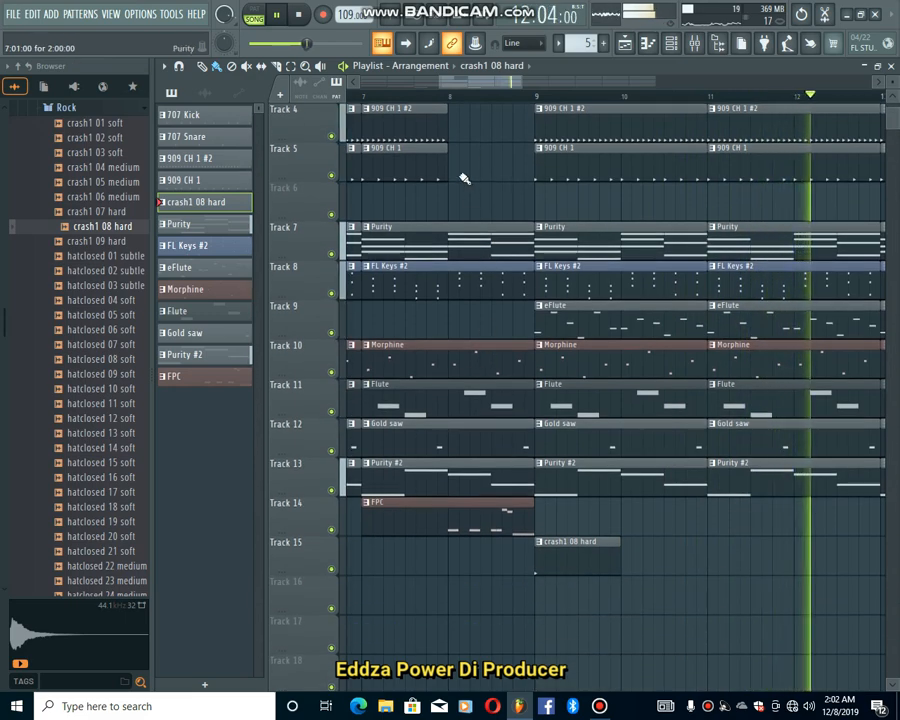
pyautogui.click(366, 97)
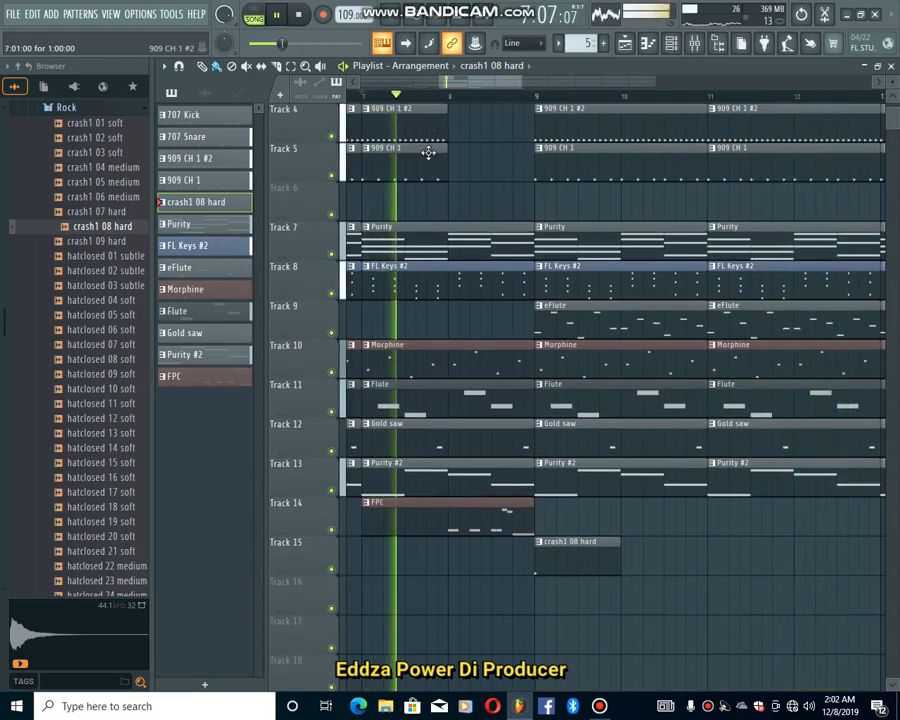
pyautogui.scroll(-2, 424, 148)
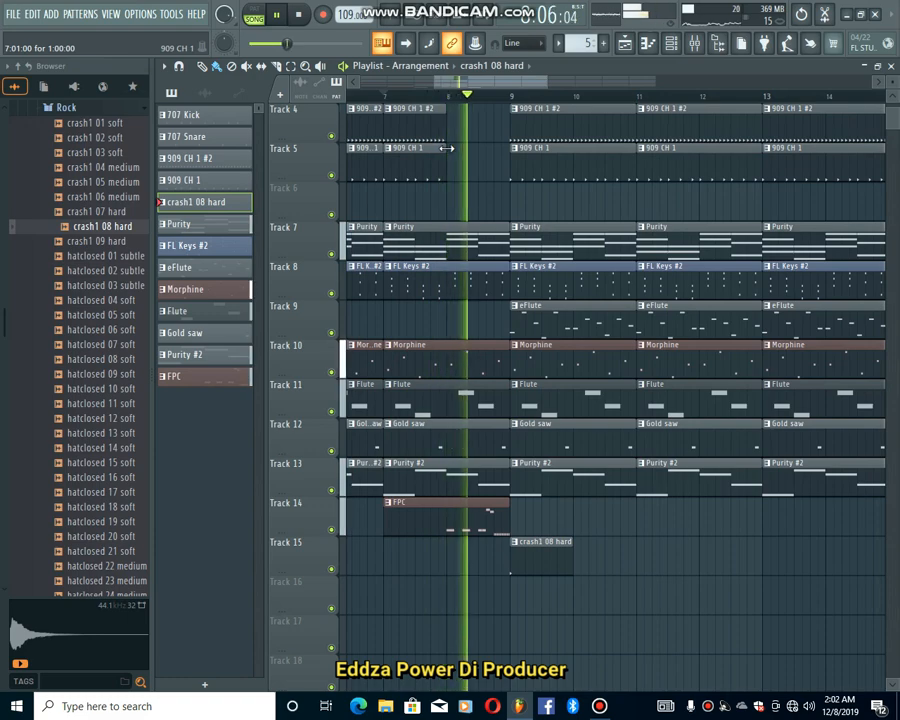
# Remove the Flute and Gold saw clips covering bars 15 to 18 from Tracks 11 and 12
pyautogui.scroll(-3, 440, 150)
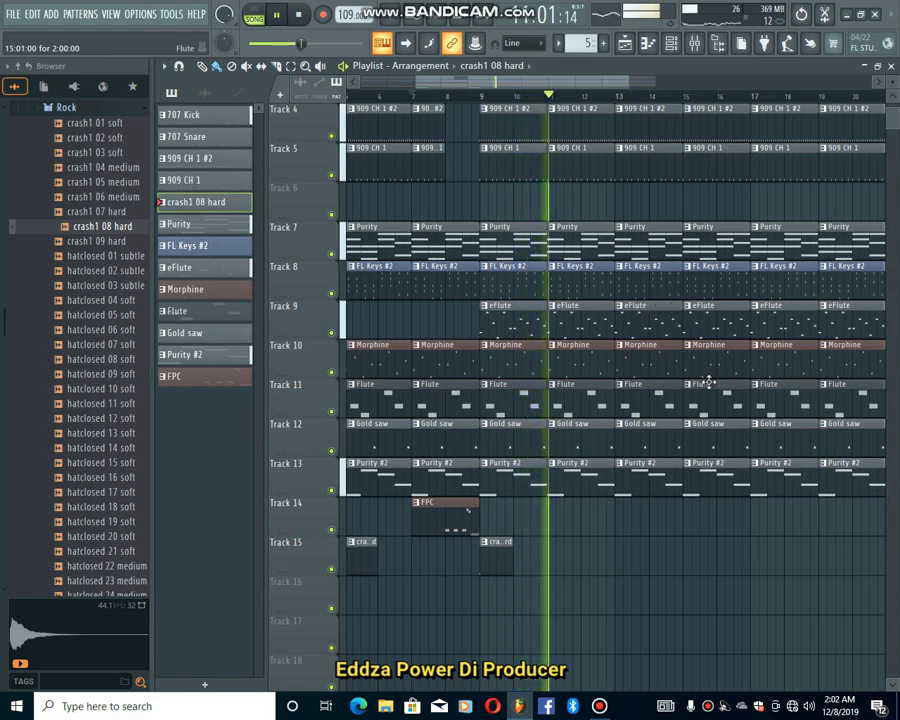
pyautogui.rightClick(731, 414)
pyautogui.rightClick(735, 434)
pyautogui.rightClick(777, 404)
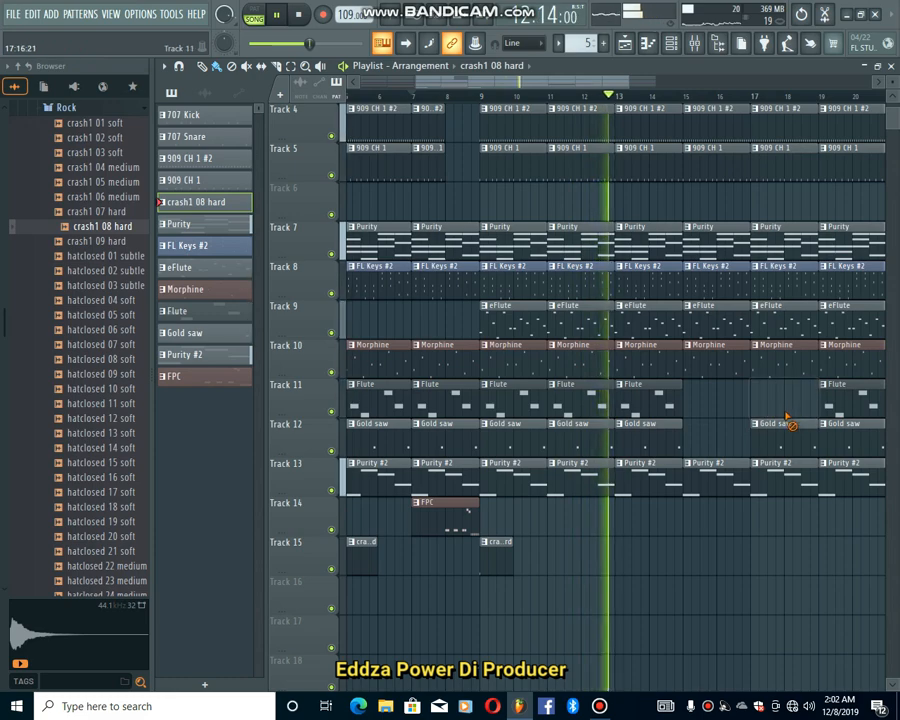
pyautogui.rightClick(792, 425)
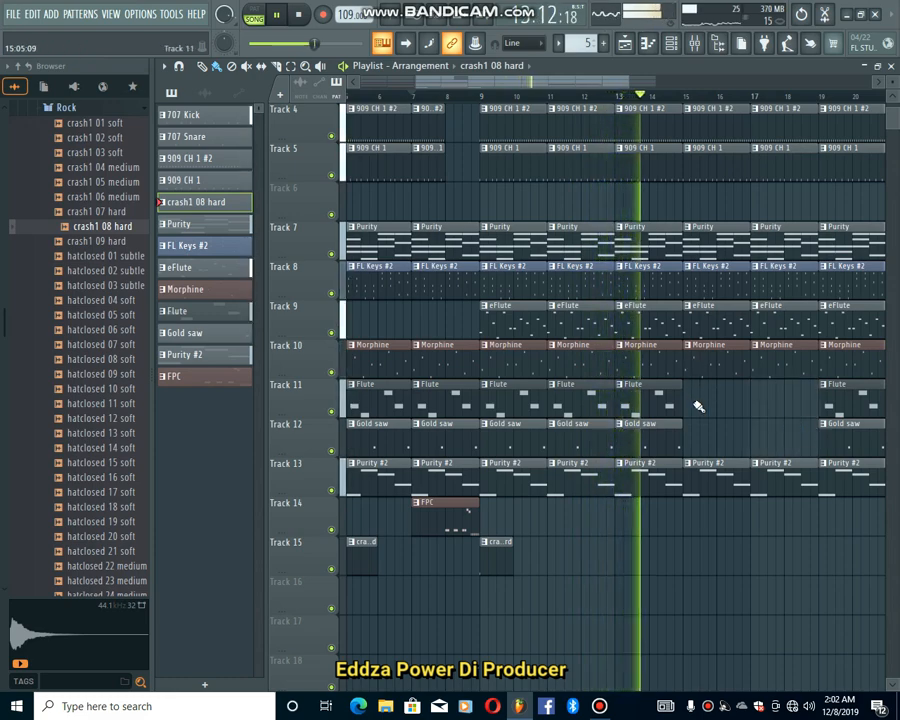
# Duplicate the Flute and Gold saw clips from bar 13 to bar 15, and remove both clips at bar 19
pyautogui.moveTo(690, 408); pyautogui.dragTo(670, 451)
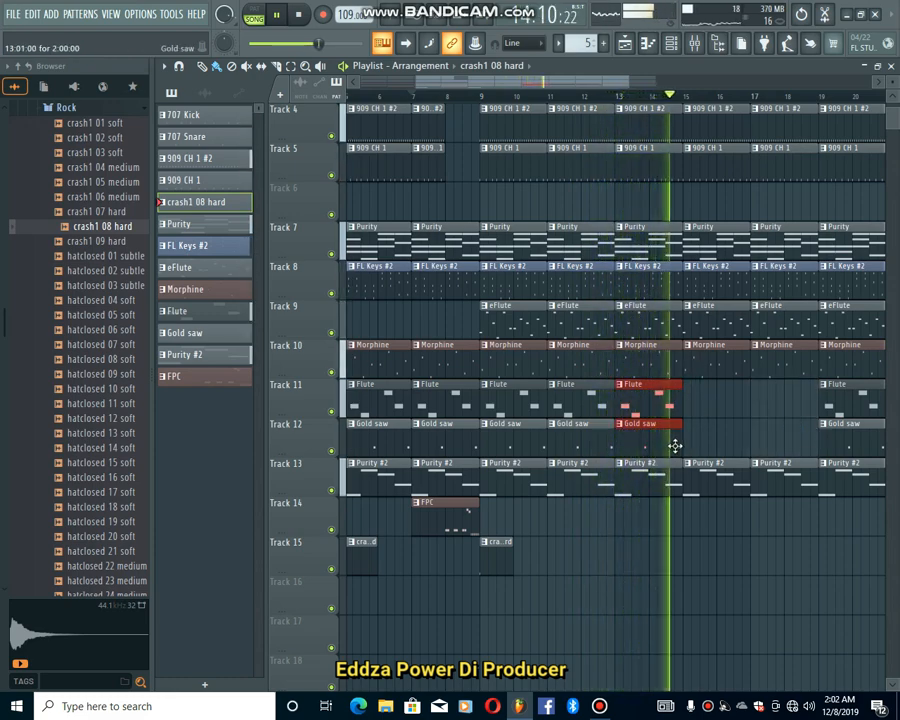
pyautogui.hotkey('ctrl', 'b')
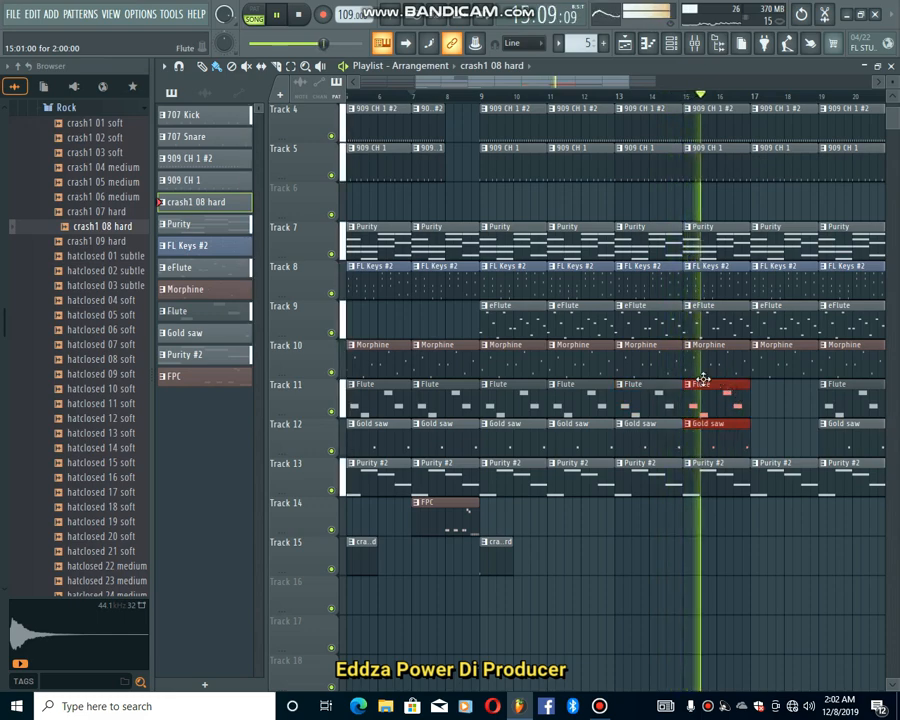
pyautogui.scroll(-3, 486, 376)
pyautogui.scroll(2, 724, 401)
pyautogui.scroll(3, 724, 401)
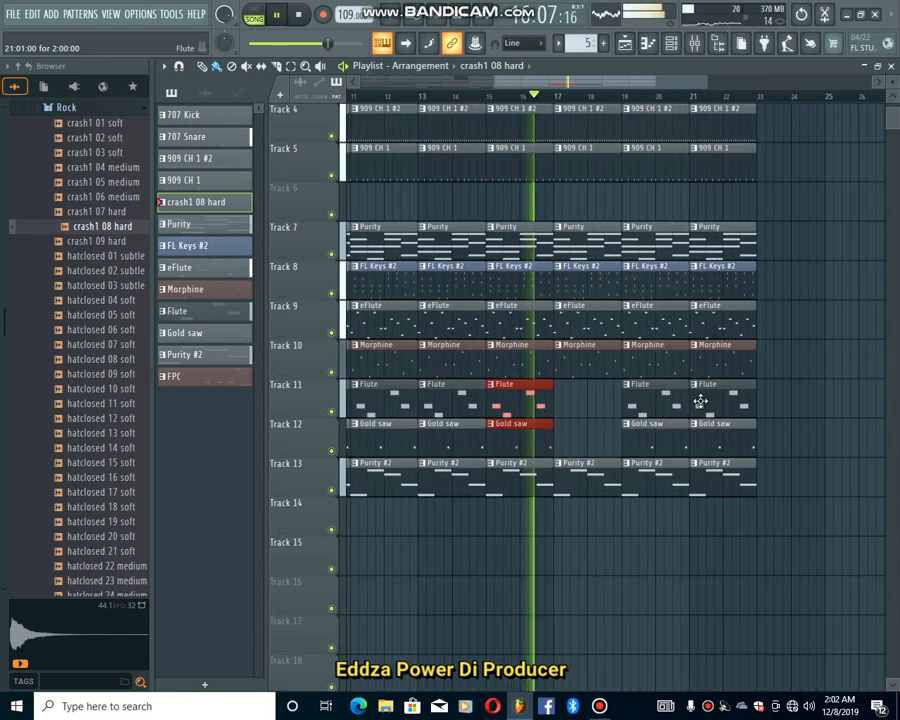
pyautogui.rightClick(659, 402)
pyautogui.rightClick(653, 434)
# Duplicate all the clips at bars 21 and 22 three times to extend the arrangement through bar 28
pyautogui.moveTo(747, 528); pyautogui.dragTo(765, 27)
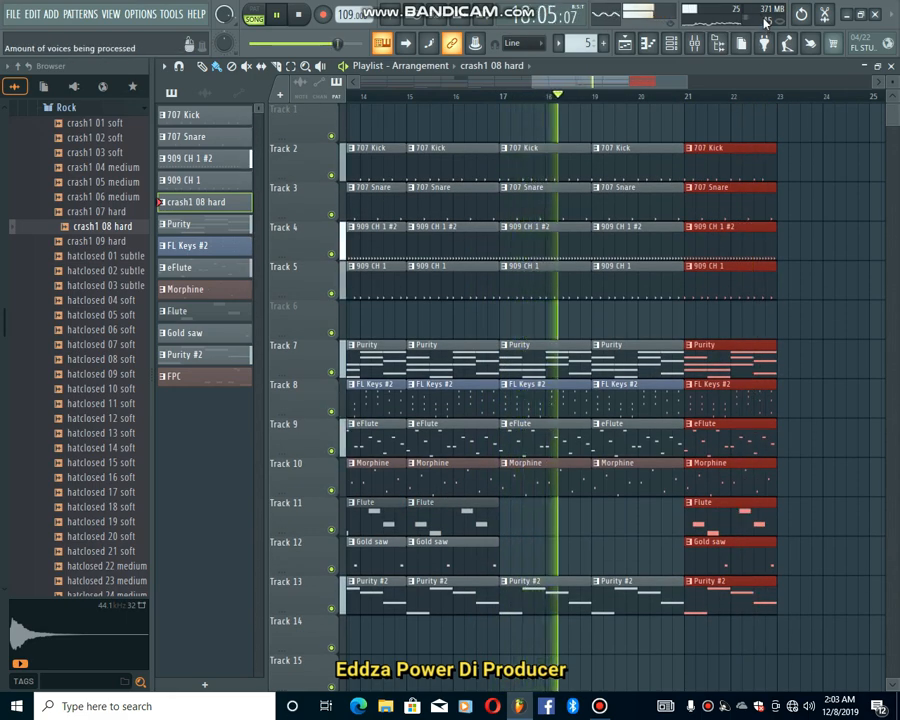
pyautogui.hotkey('ctrl', 'b')
pyautogui.hotkey('ctrl', 'b')
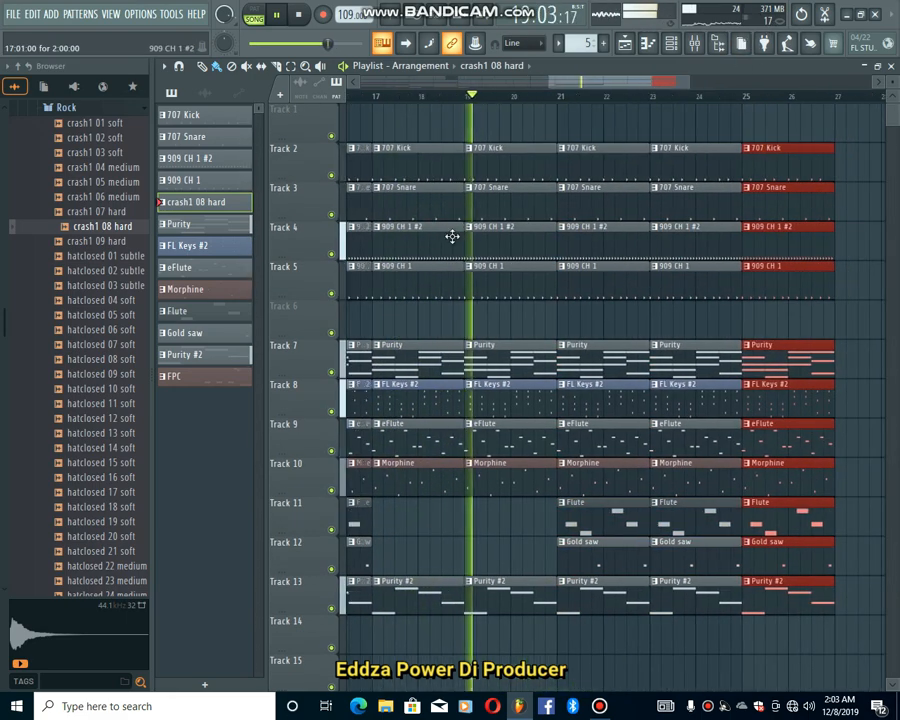
pyautogui.hotkey('ctrl', 'b')
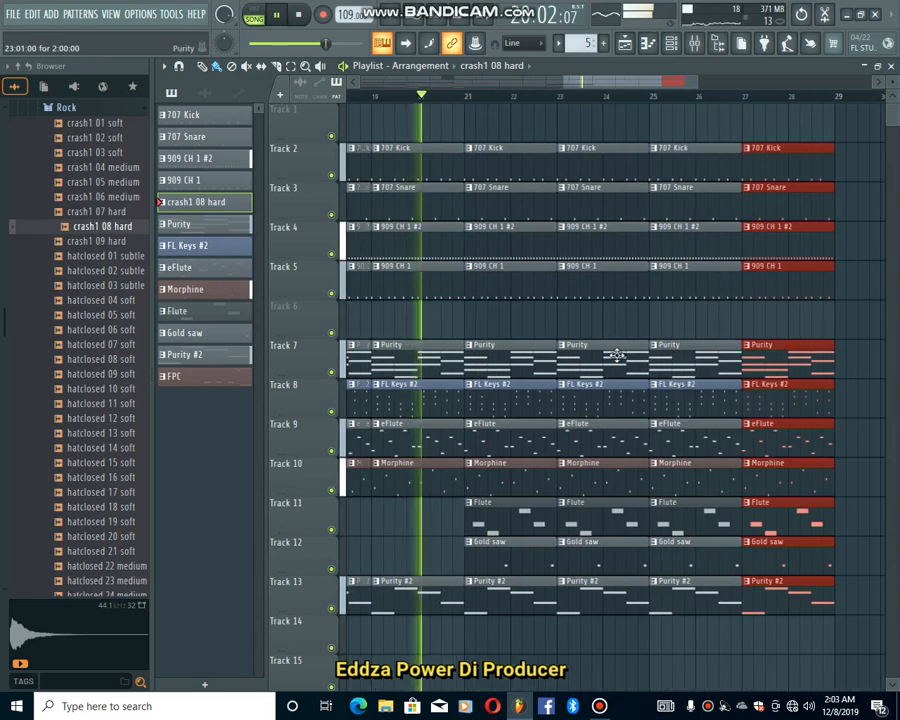
# Remove the eFlute, Morphine, Flute, Gold saw and Purity #2 clips from bars 21 to 24 on Tracks 9 to 13
pyautogui.rightClick(510, 440)
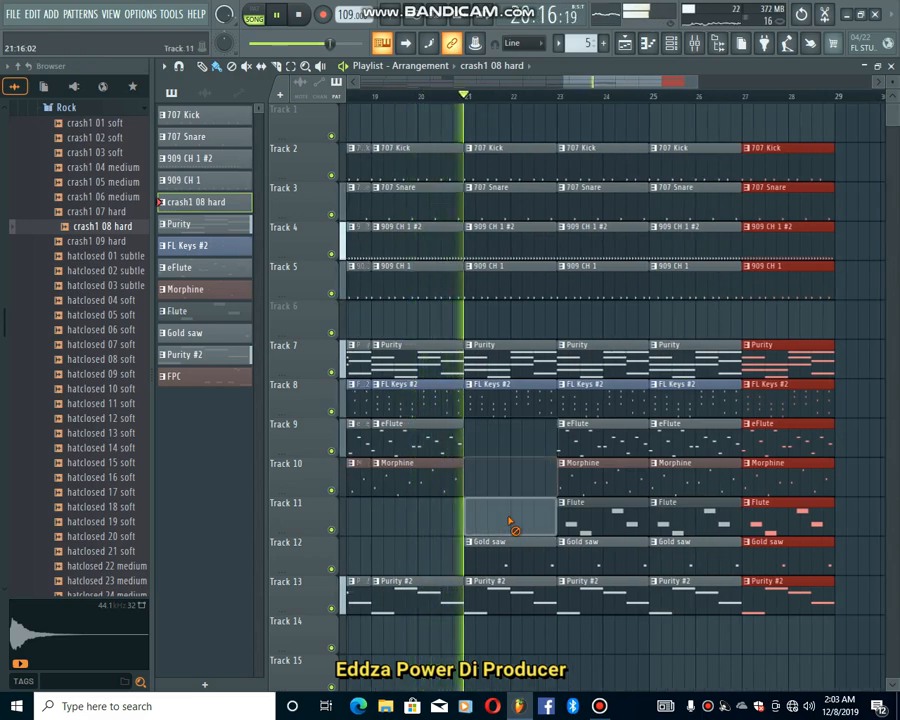
pyautogui.rightClick(567, 438)
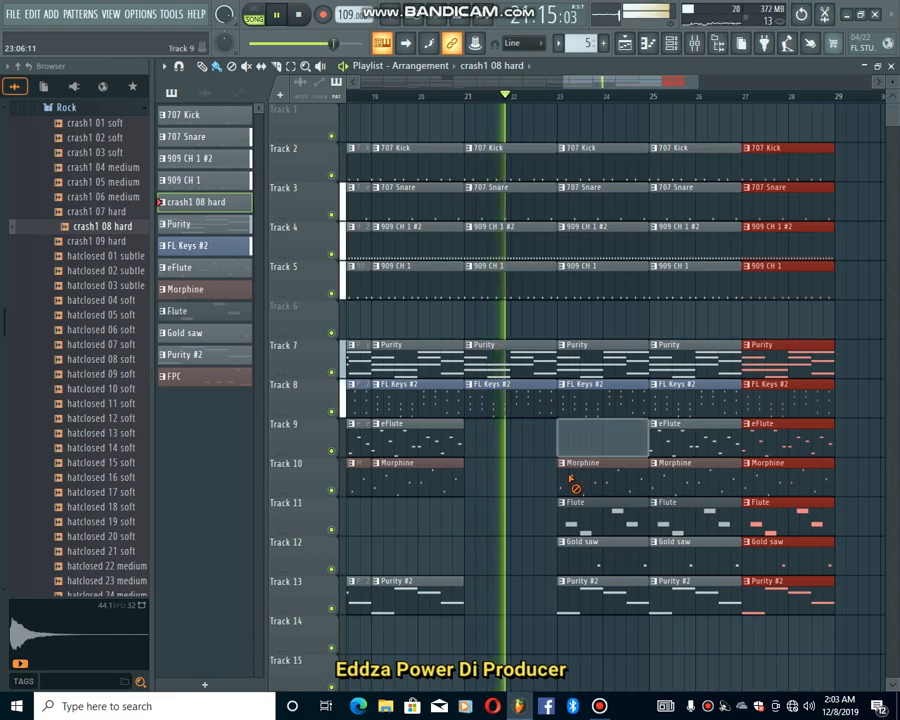
pyautogui.scroll(-2, 516, 516)
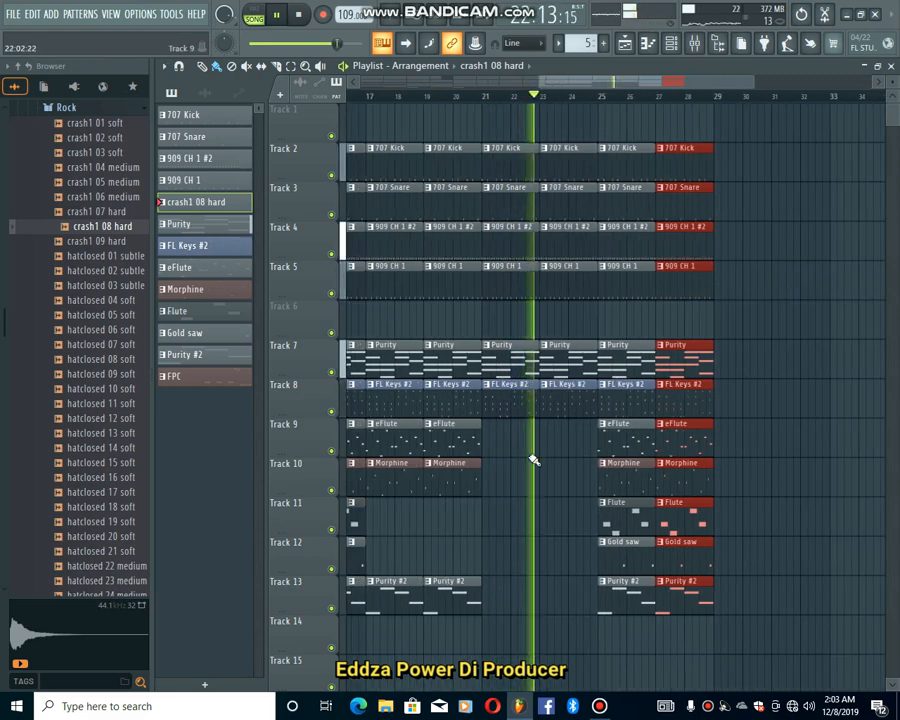
# Remove the two eFlute clips covering bars 25 to 28 from Track 9
pyautogui.scroll(2, 660, 524)
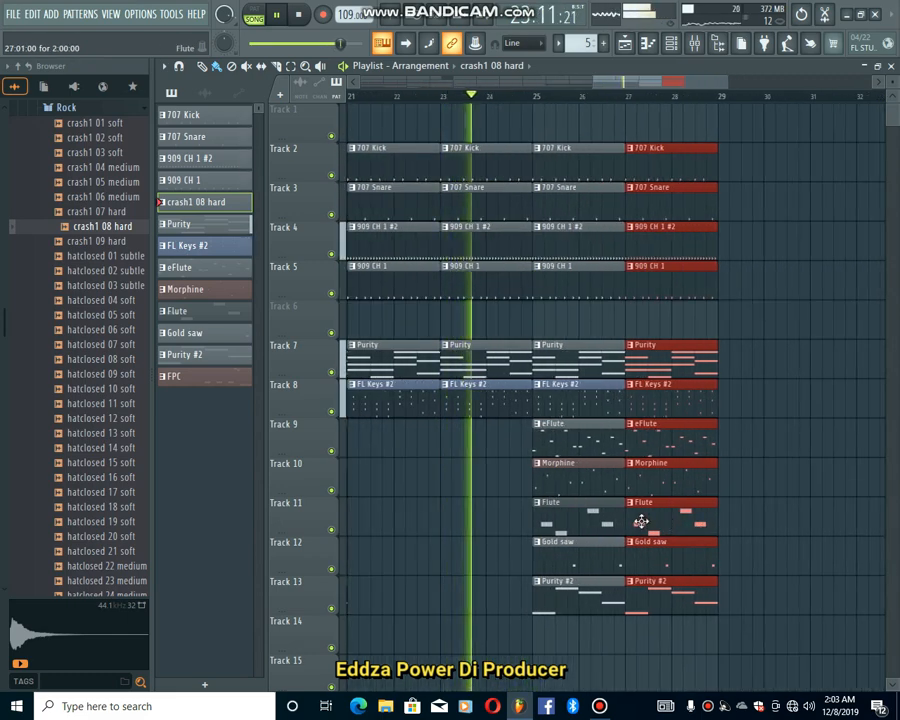
pyautogui.scroll(1, 596, 496)
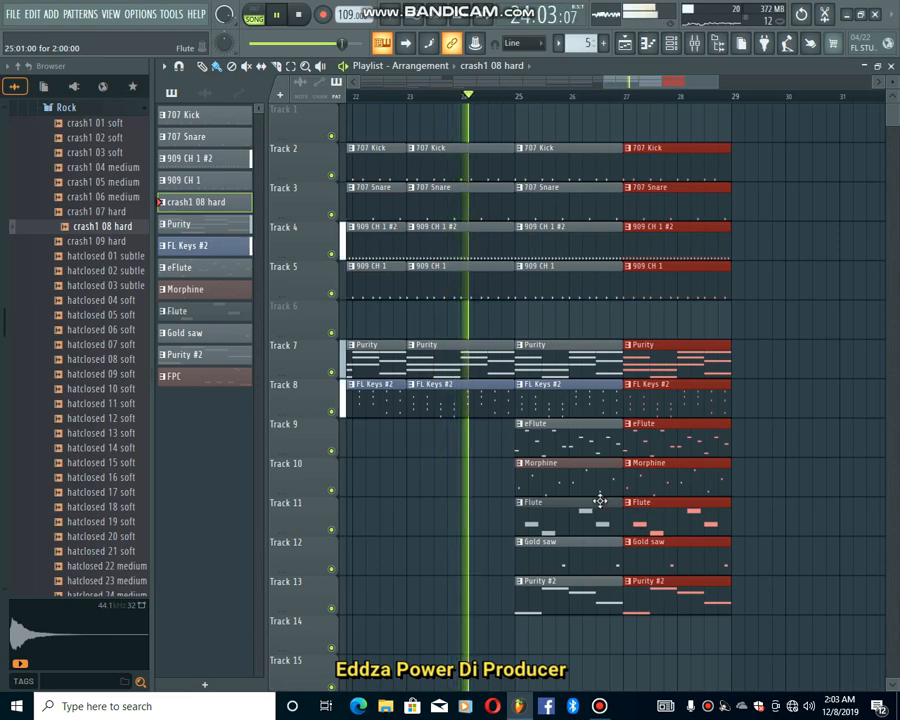
pyautogui.rightClick(560, 450)
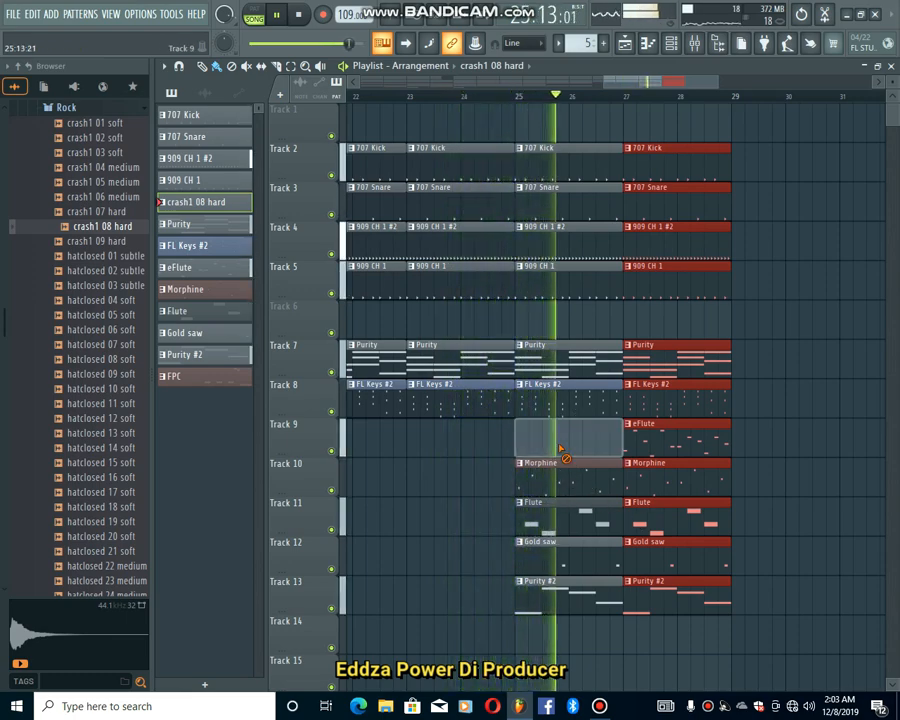
pyautogui.rightClick(628, 448)
# Copy the FPC and crash pair from bars 7 and 9 to bars 15 and 17, and again to bars 27 and 29
pyautogui.scroll(-6, 594, 446)
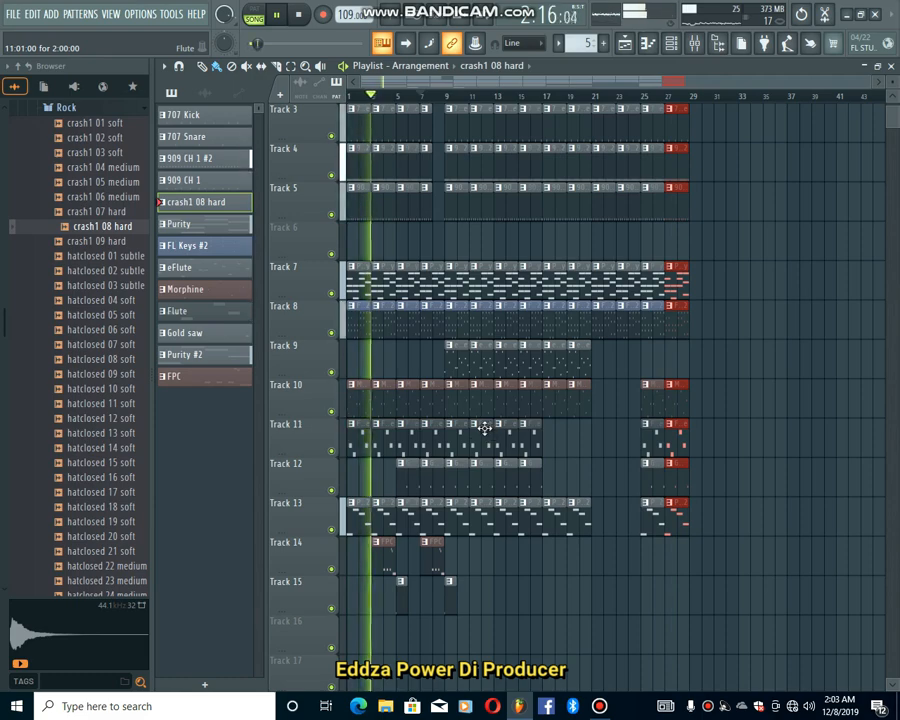
pyautogui.moveTo(455, 537); pyautogui.dragTo(436, 594)
pyautogui.hotkey('ctrl', 'b')
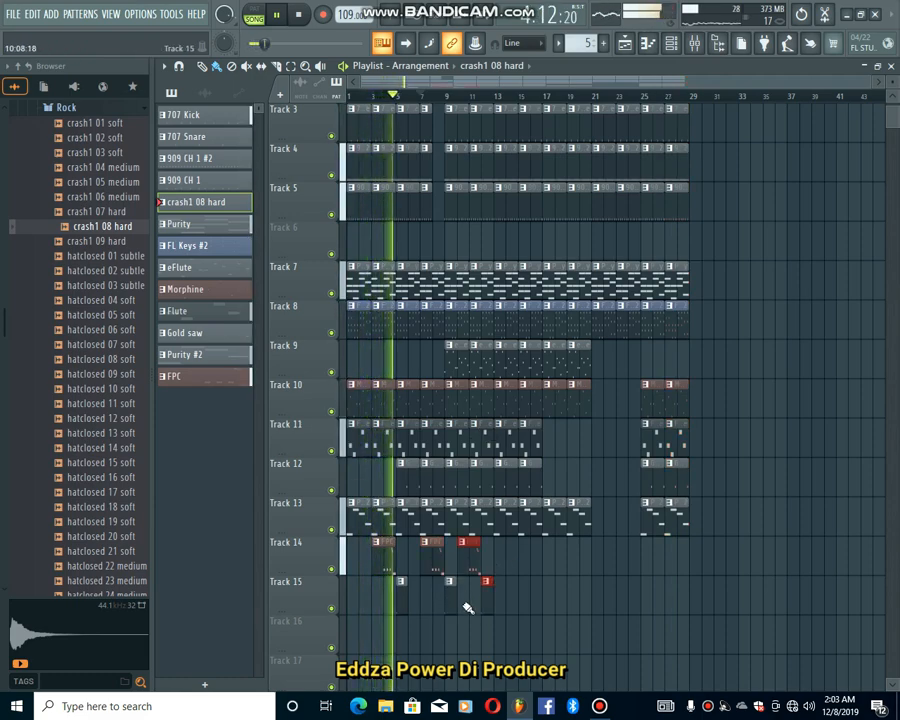
pyautogui.scroll(3, 466, 600)
pyautogui.moveTo(478, 562); pyautogui.dragTo(581, 577)
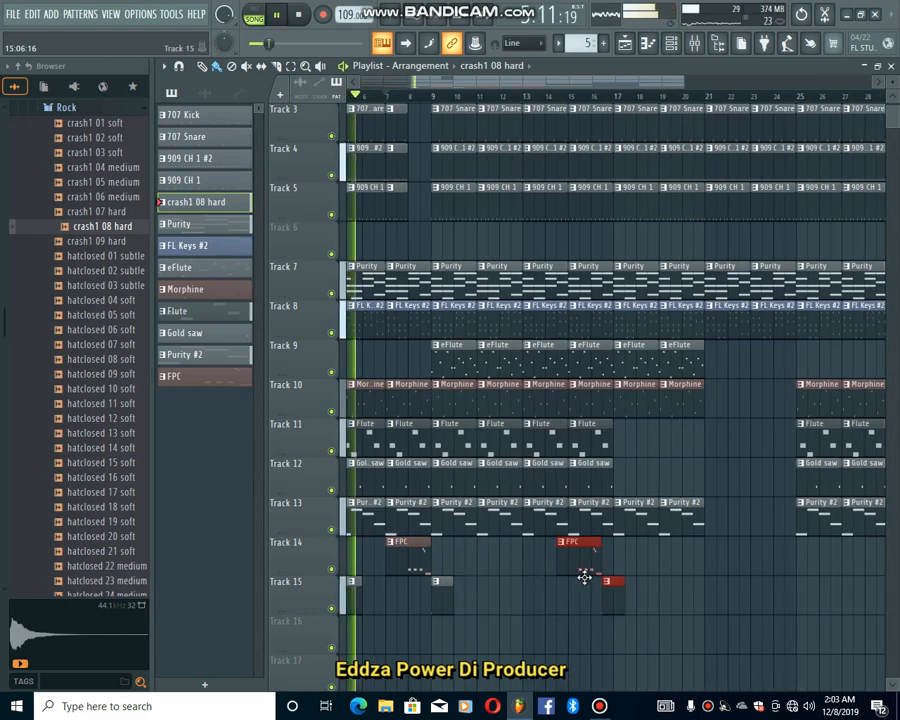
pyautogui.scroll(-3, 550, 581)
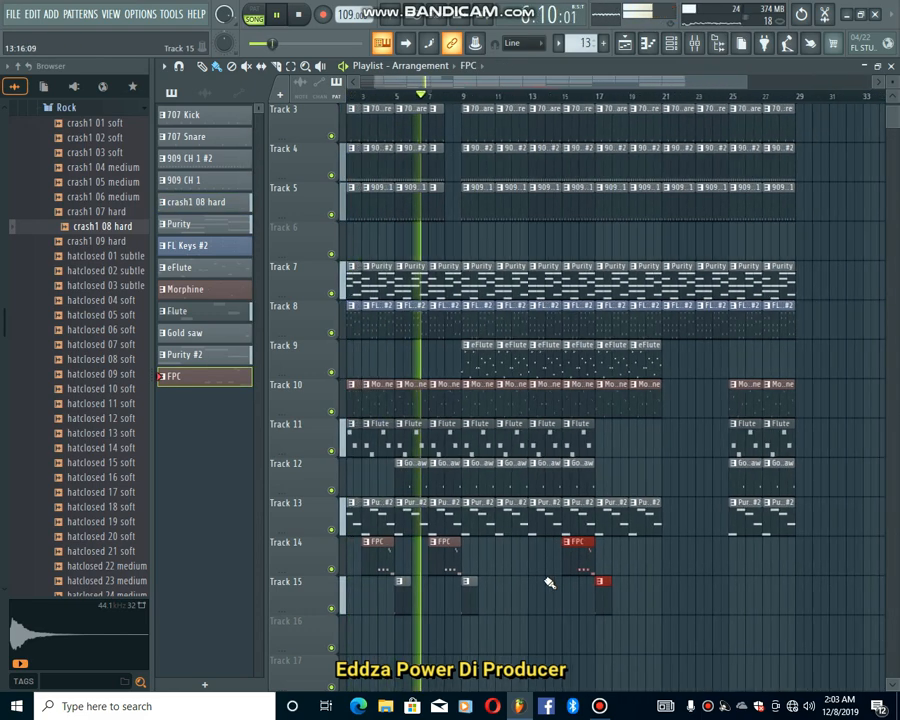
pyautogui.moveTo(582, 552); pyautogui.dragTo(778, 573)
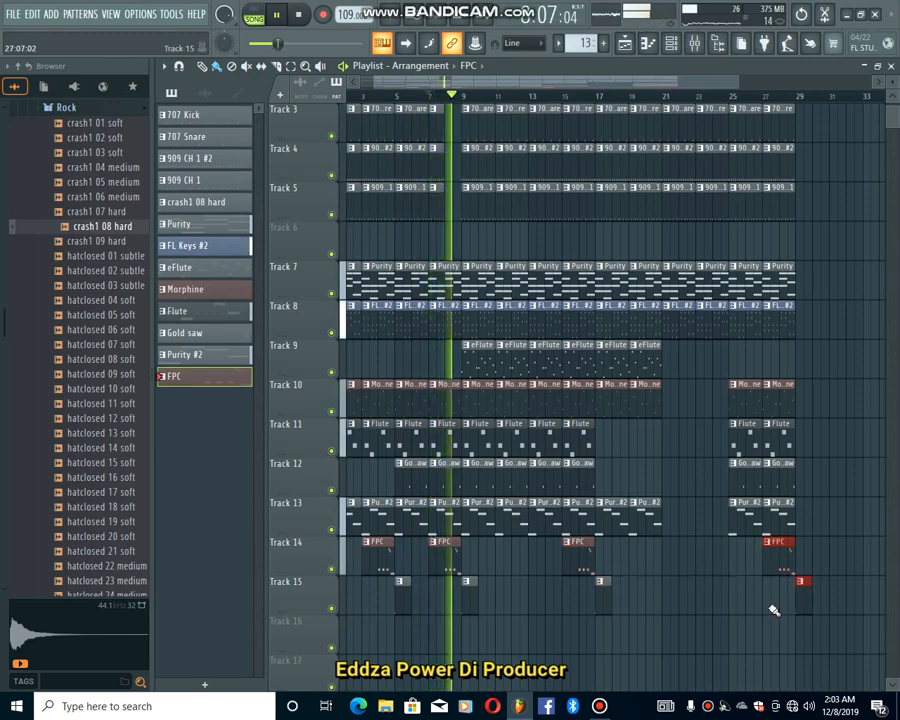
# Copy all the clips in bars 9 to 16 on every track to bars 29 to 36
pyautogui.scroll(-2, 776, 620)
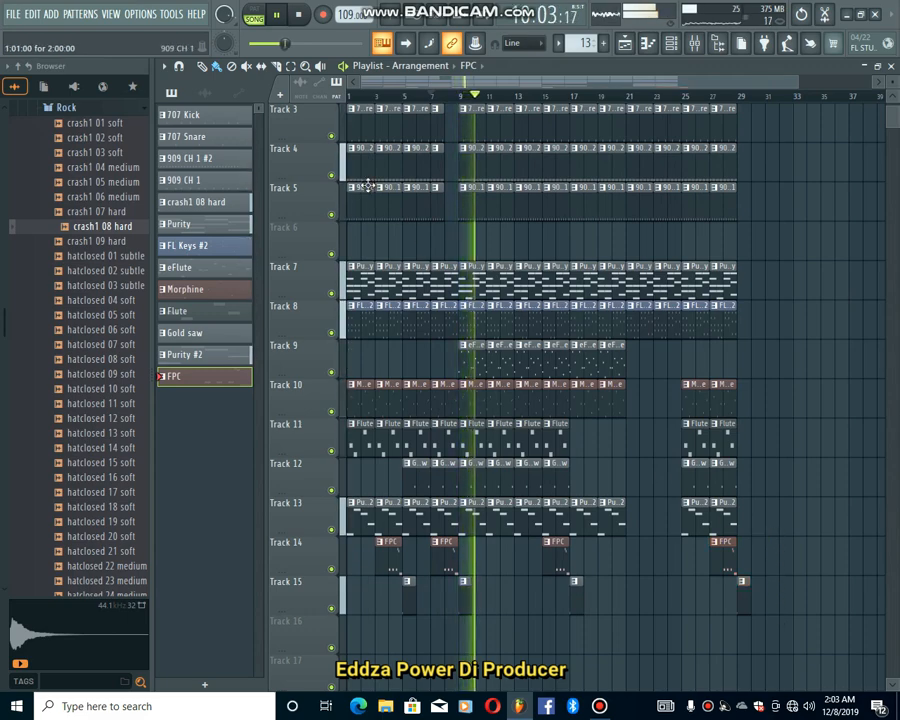
pyautogui.moveTo(482, 541); pyautogui.dragTo(500, 378)
pyautogui.moveTo(476, 632); pyautogui.dragTo(555, 78)
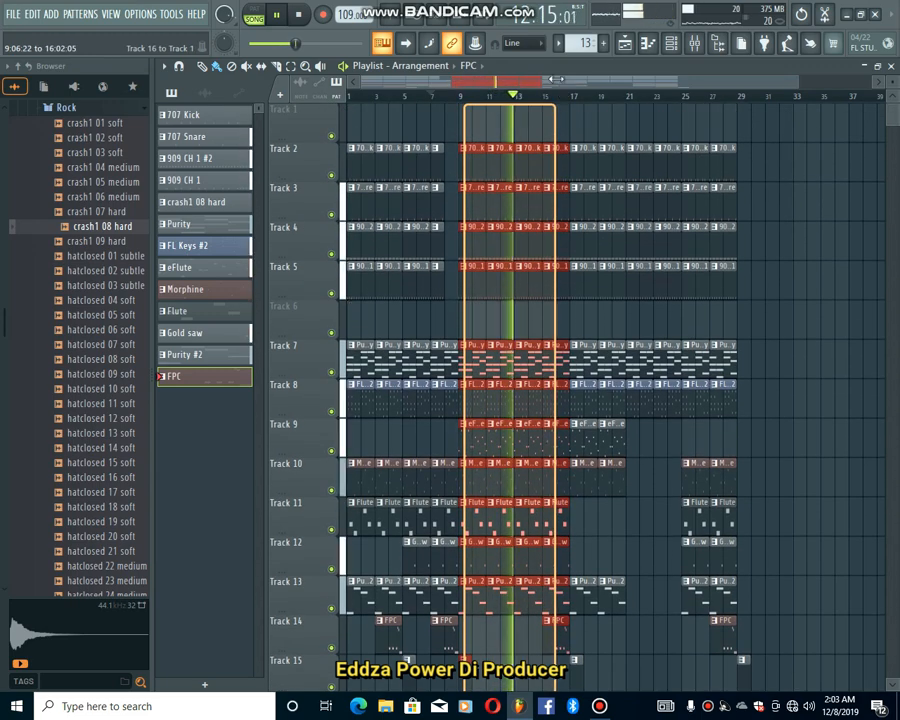
pyautogui.hotkey('ctrl', 'b')
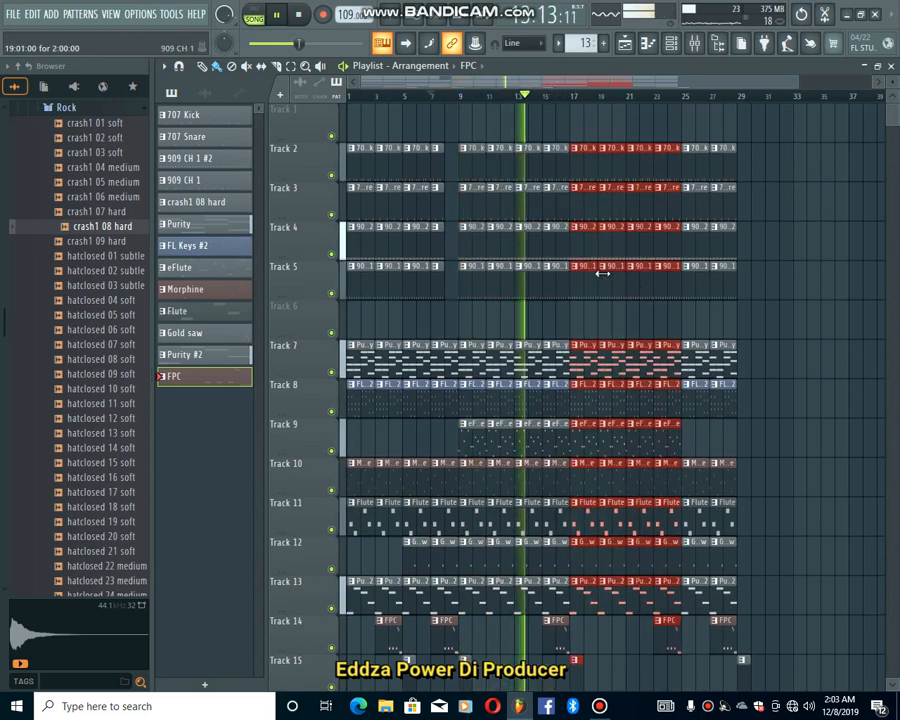
pyautogui.moveTo(587, 277); pyautogui.dragTo(752, 301)
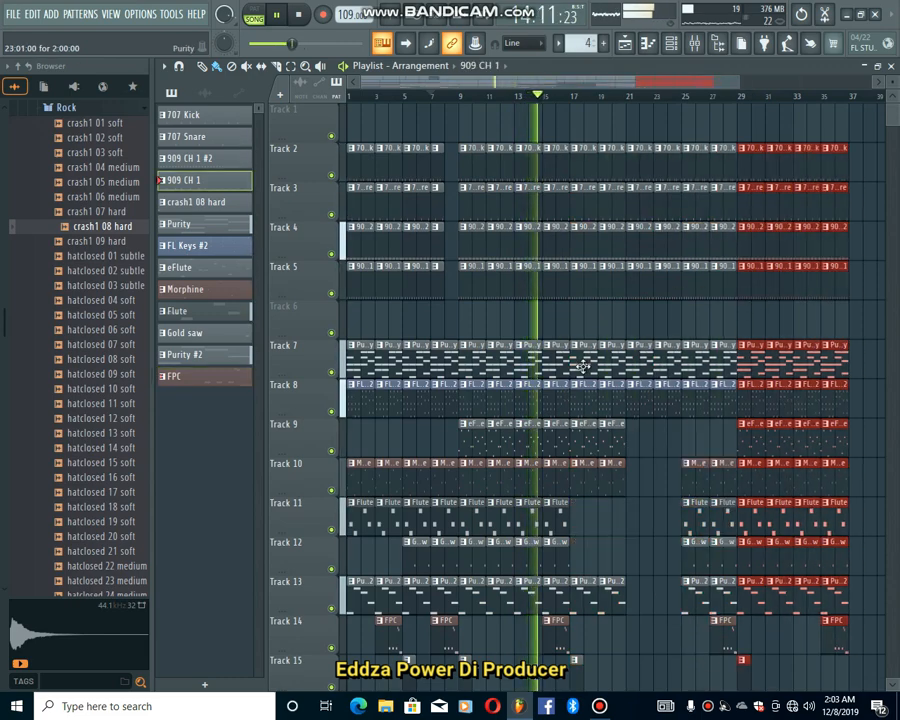
# Place a crash1 08 hard clip on Track 15 at bar 37, right after the last section
pyautogui.scroll(-2, 512, 480)
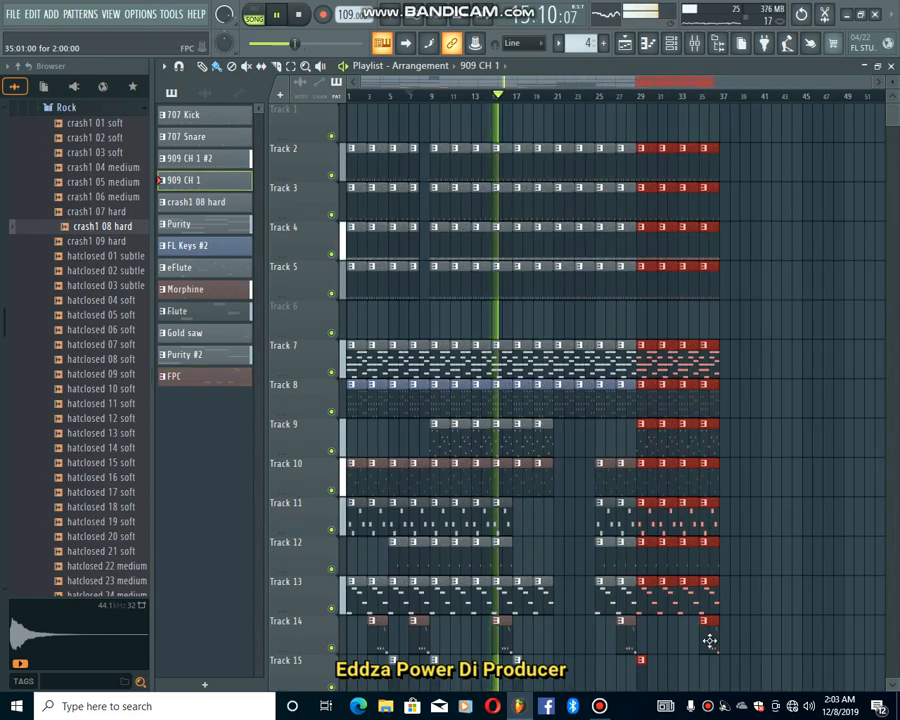
pyautogui.click(643, 674)
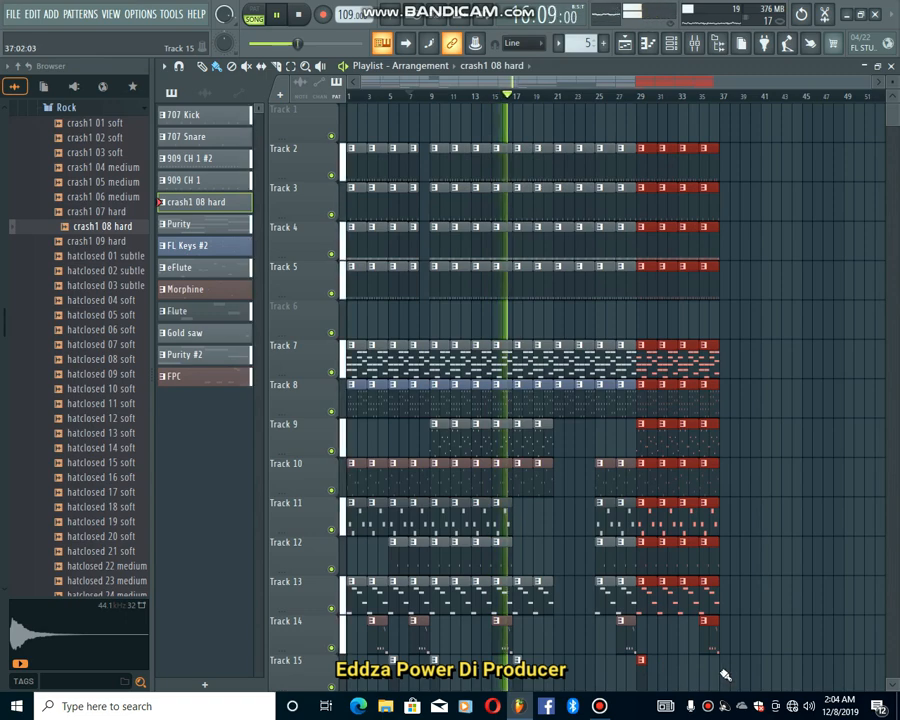
pyautogui.click(723, 672)
pyautogui.scroll(-4, 565, 535)
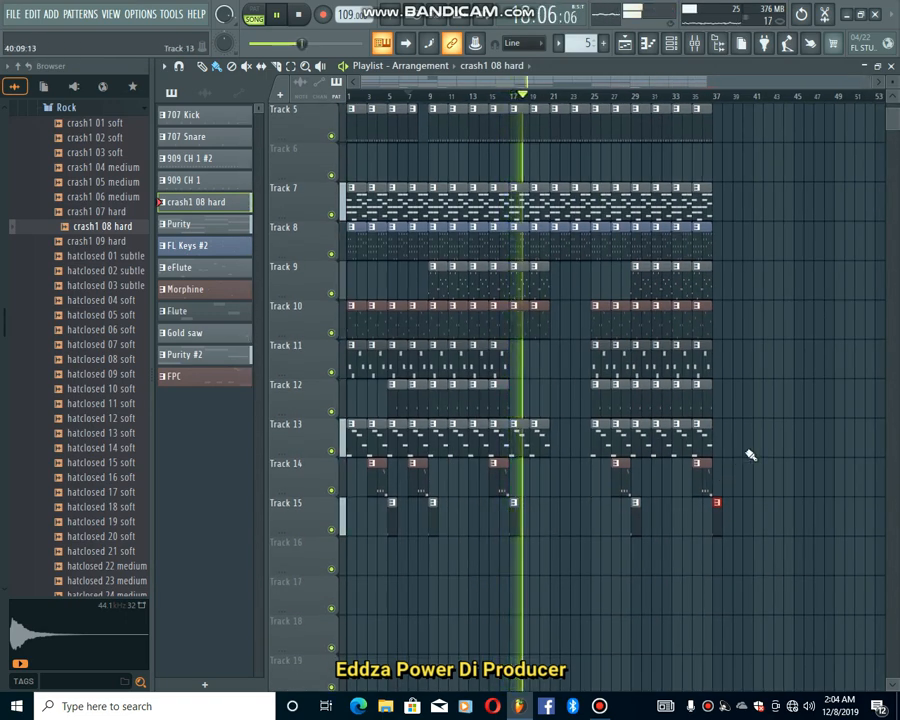
# Duplicate all the clips in bars 29 to 36 on every track into bars 37 to 44
pyautogui.moveTo(640, 588); pyautogui.dragTo(716, 100)
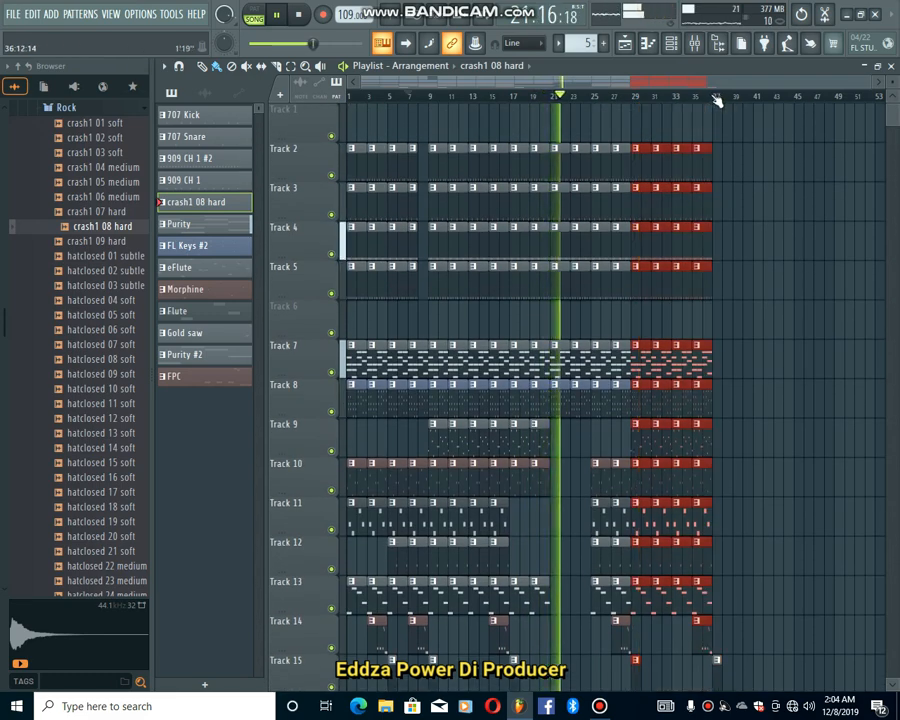
pyautogui.hotkey('ctrl', 'b')
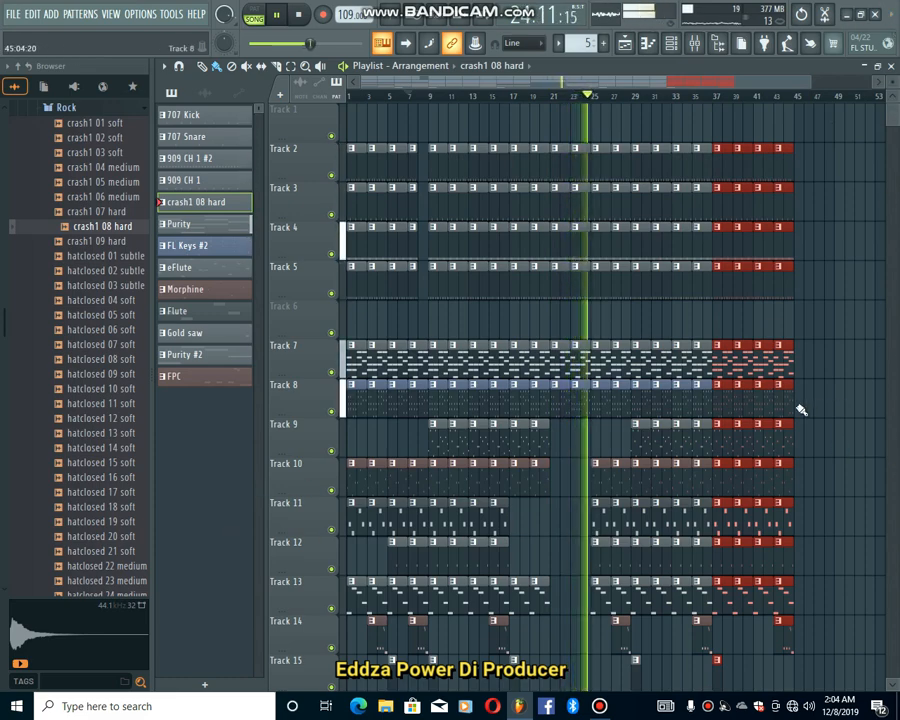
# Delete the 707 Kick, Purity, eFlute, Flute, Gold saw and Purity #2 clips from bars 37 to 40
pyautogui.scroll(5, 836, 380)
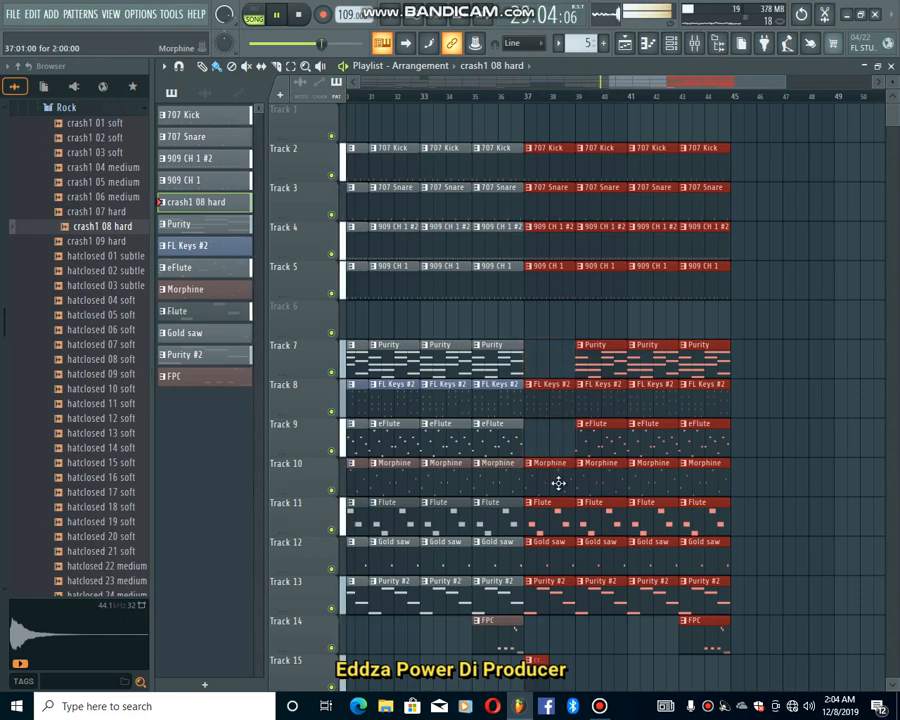
pyautogui.rightClick(559, 541)
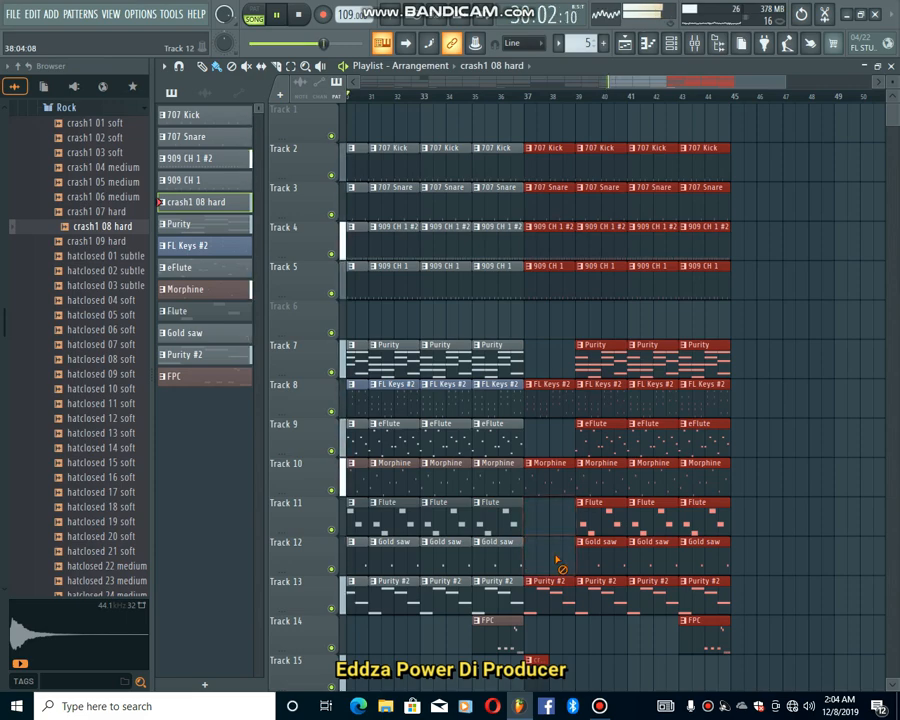
pyautogui.rightClick(550, 169)
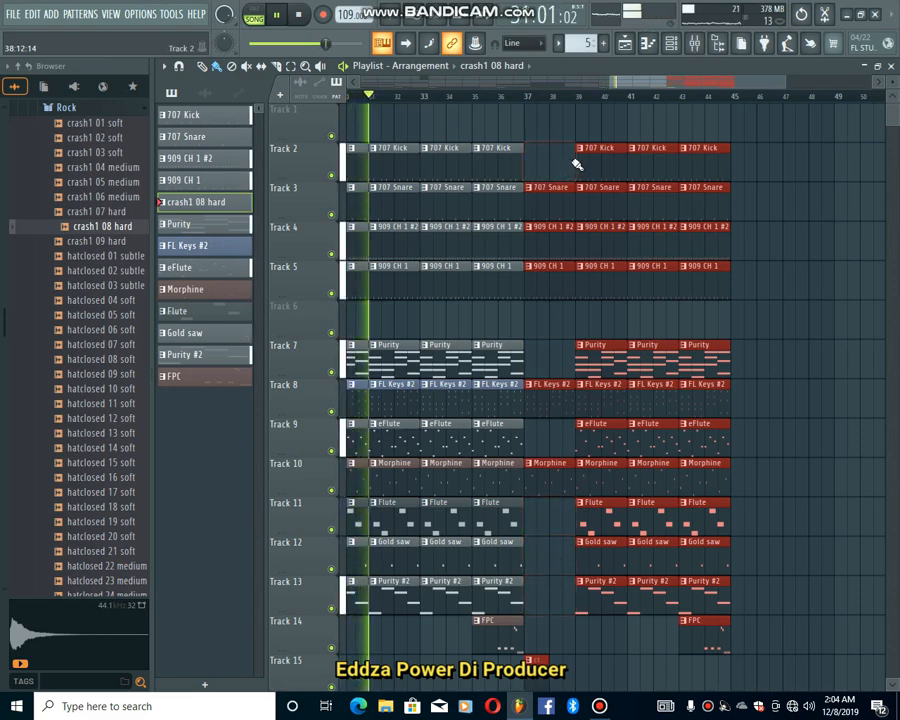
pyautogui.rightClick(602, 168)
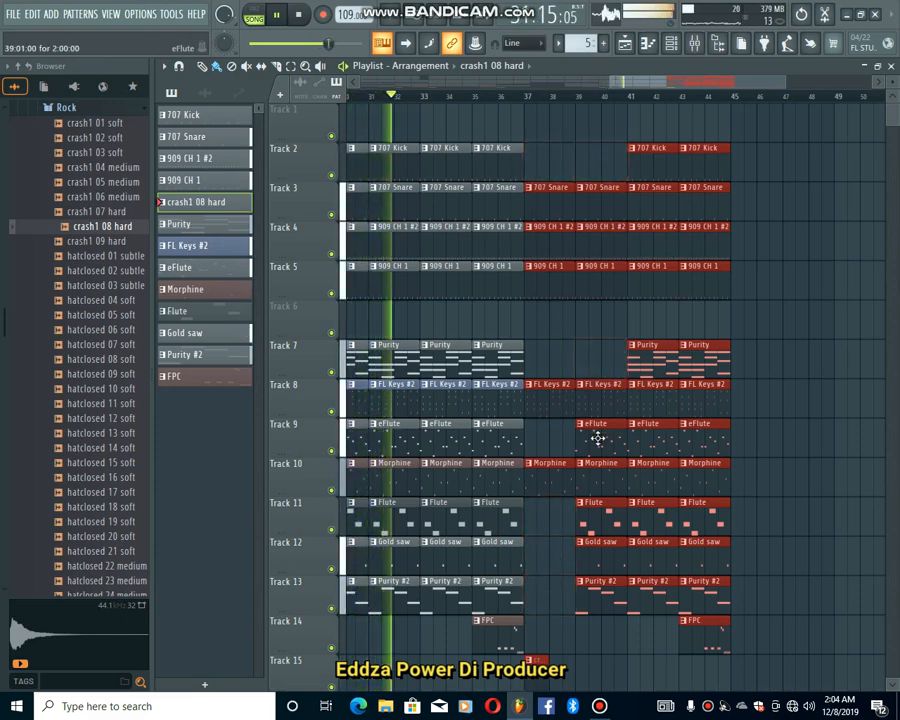
pyautogui.rightClick(597, 437)
pyautogui.rightClick(599, 520)
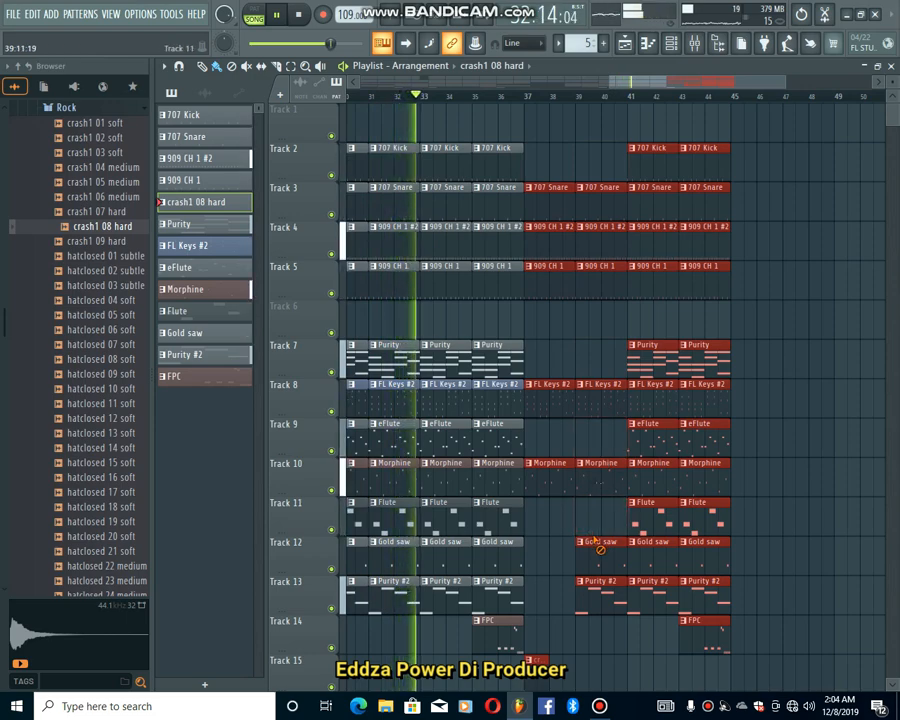
pyautogui.rightClick(600, 545)
pyautogui.rightClick(606, 590)
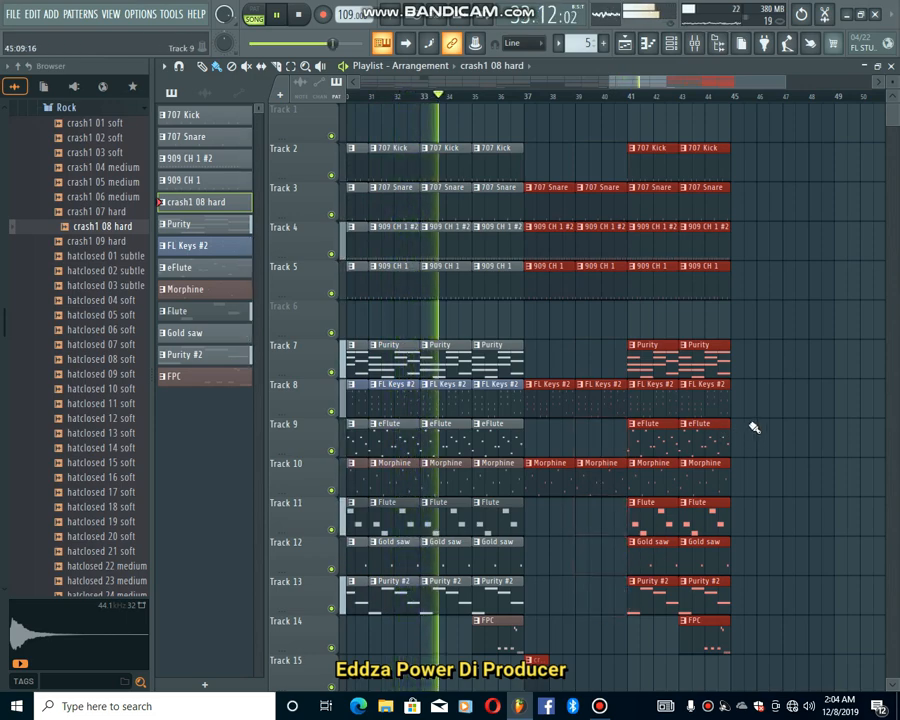
# Delete the eFlute, Flute and Purity #2 clips from bars 41 to 44, along with the FPC clip at bar 43
pyautogui.scroll(2, 753, 428)
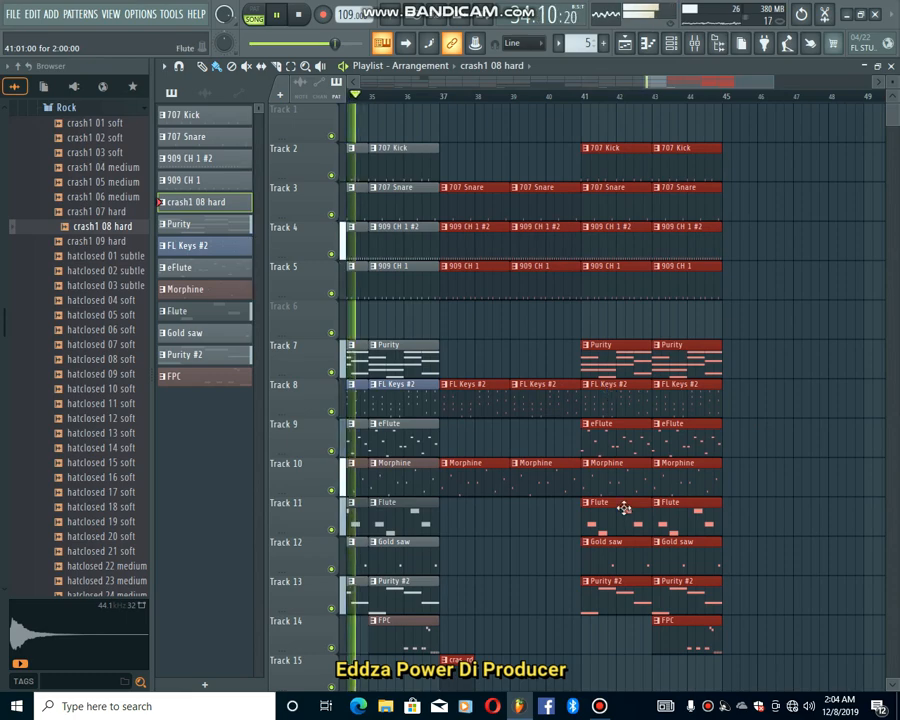
pyautogui.rightClick(618, 442)
pyautogui.rightClick(612, 525)
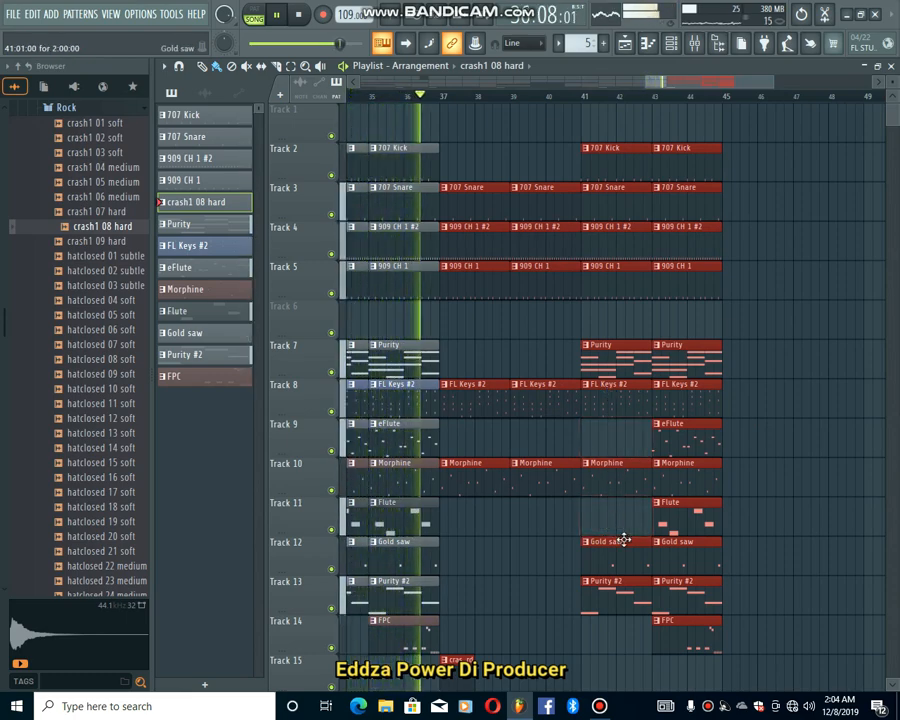
pyautogui.rightClick(615, 598)
pyautogui.rightClick(662, 600)
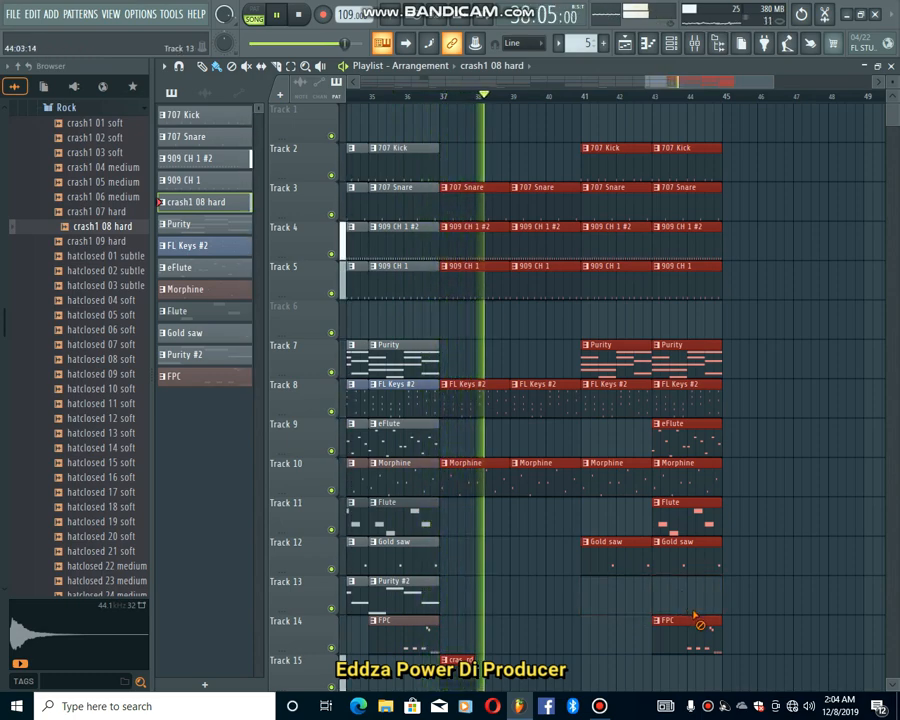
pyautogui.rightClick(697, 622)
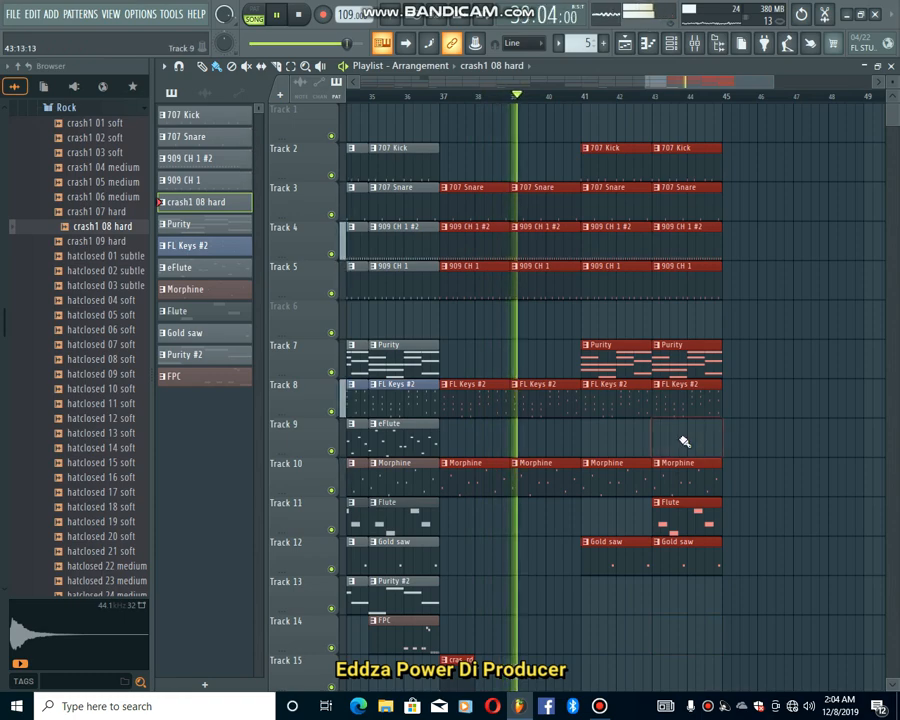
pyautogui.rightClick(695, 526)
pyautogui.scroll(-4, 728, 508)
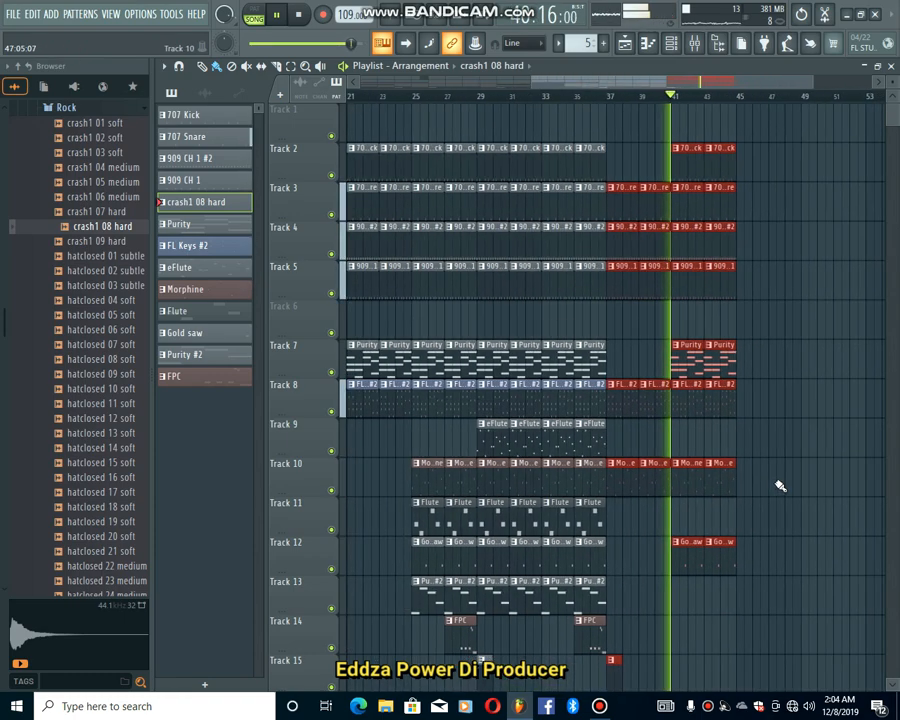
pyautogui.scroll(-1, 800, 475)
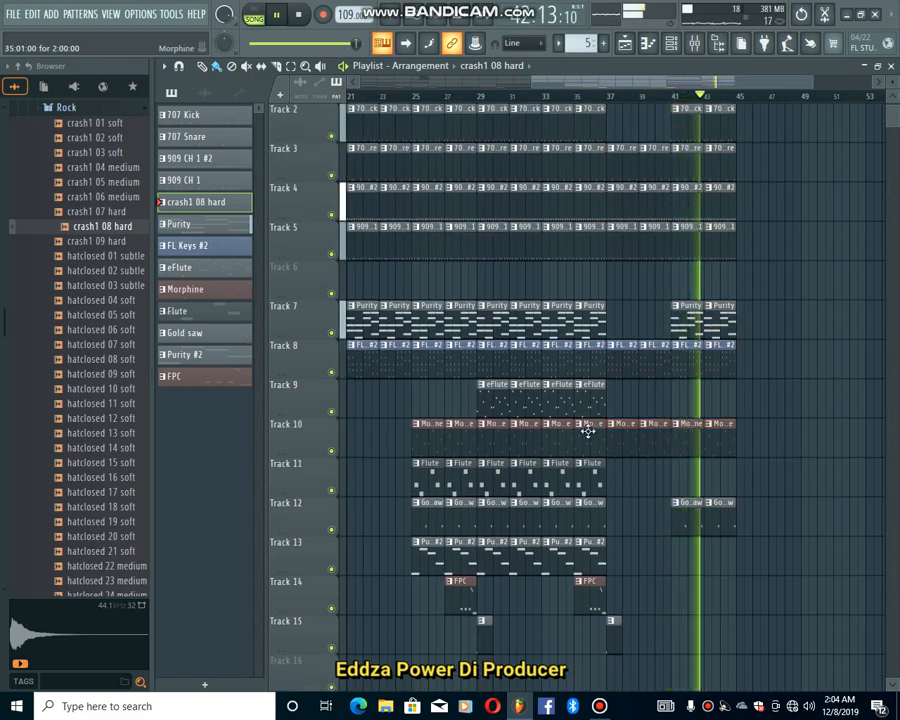
pyautogui.moveTo(533, 82); pyautogui.dragTo(345, 88)
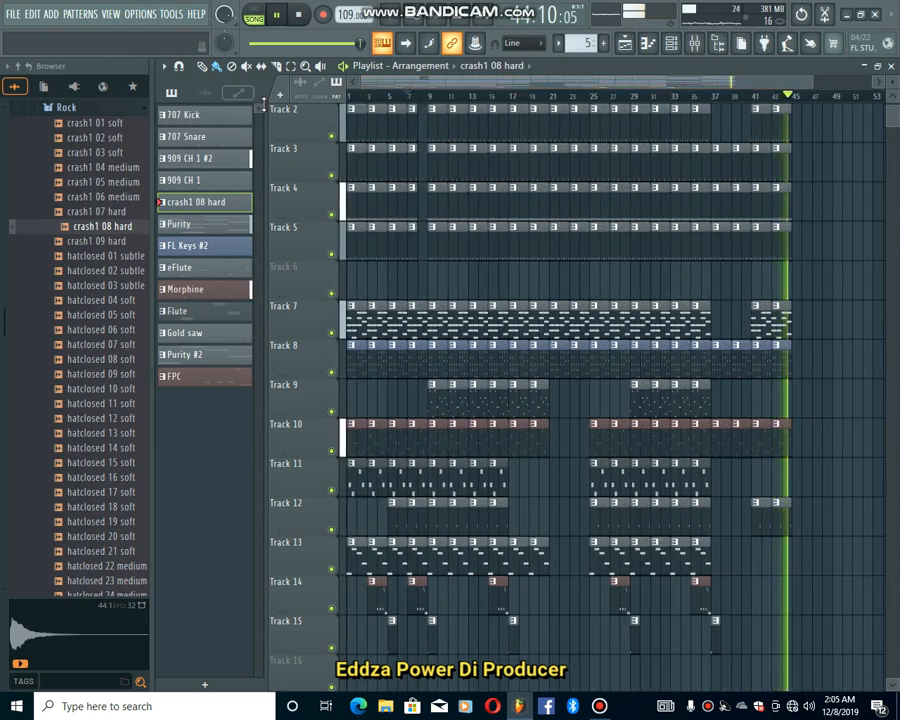